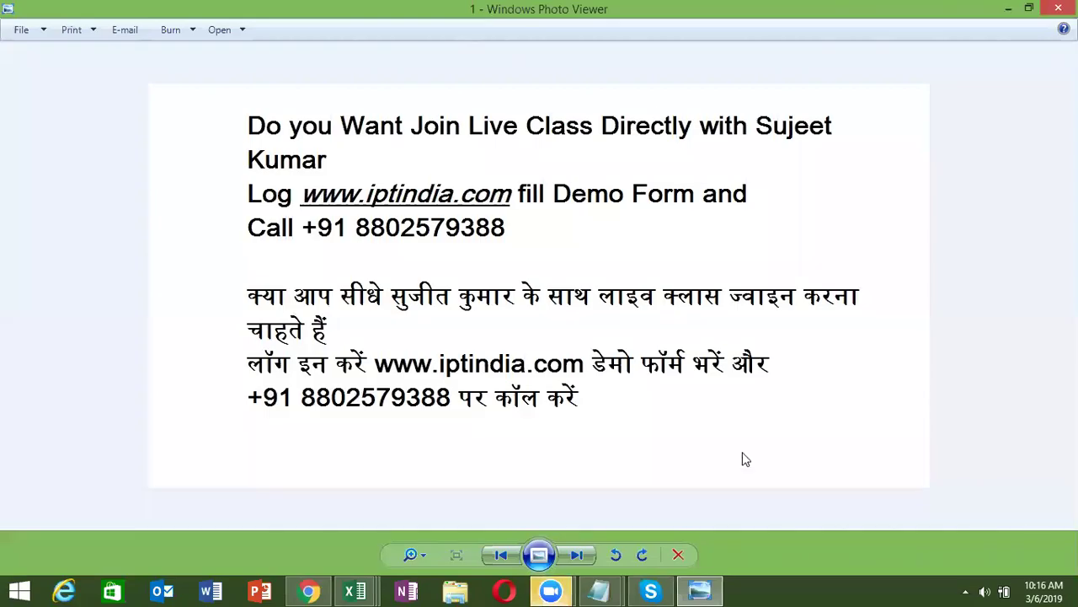
Step: Advance to the second promotional image, then close Windows Photo Viewer
left_click(578, 560)
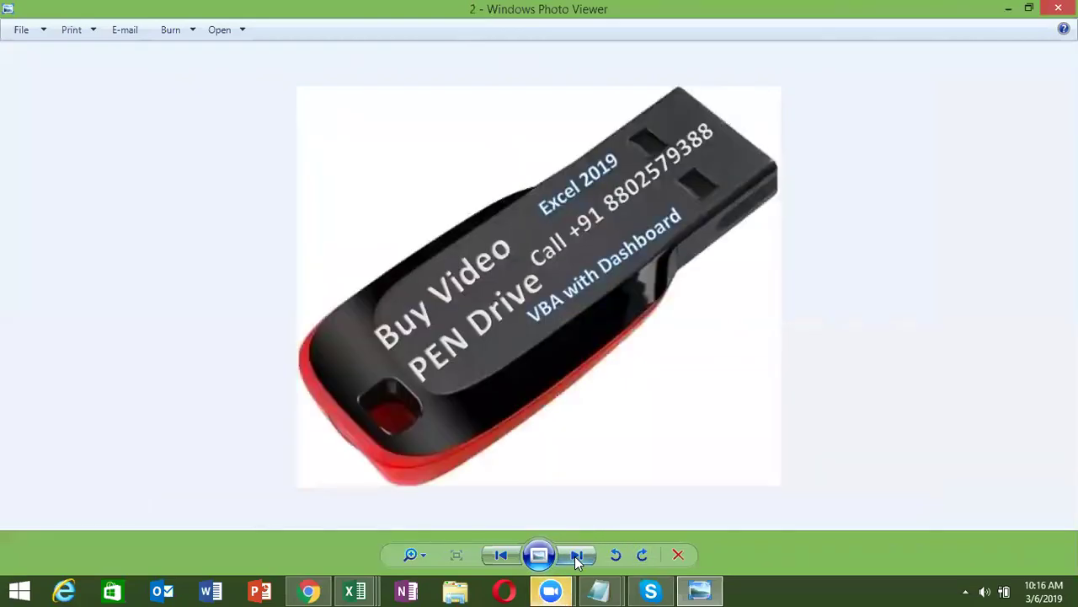
left_click(1055, 8)
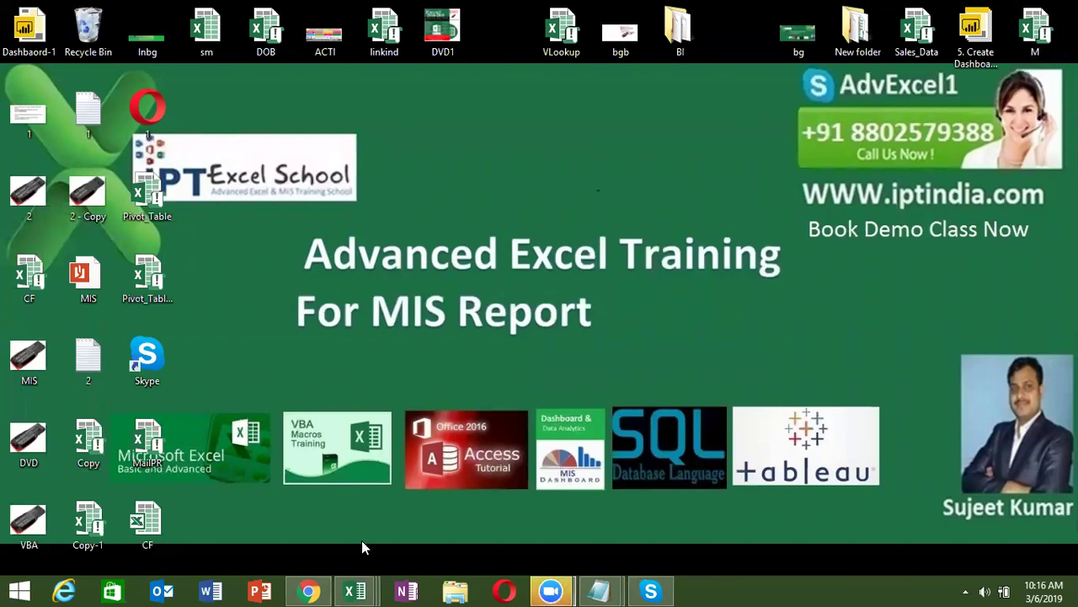
Step: Bring the Book1 workbook to the front and select the marks table in A1:D7
mouse_move(355, 590)
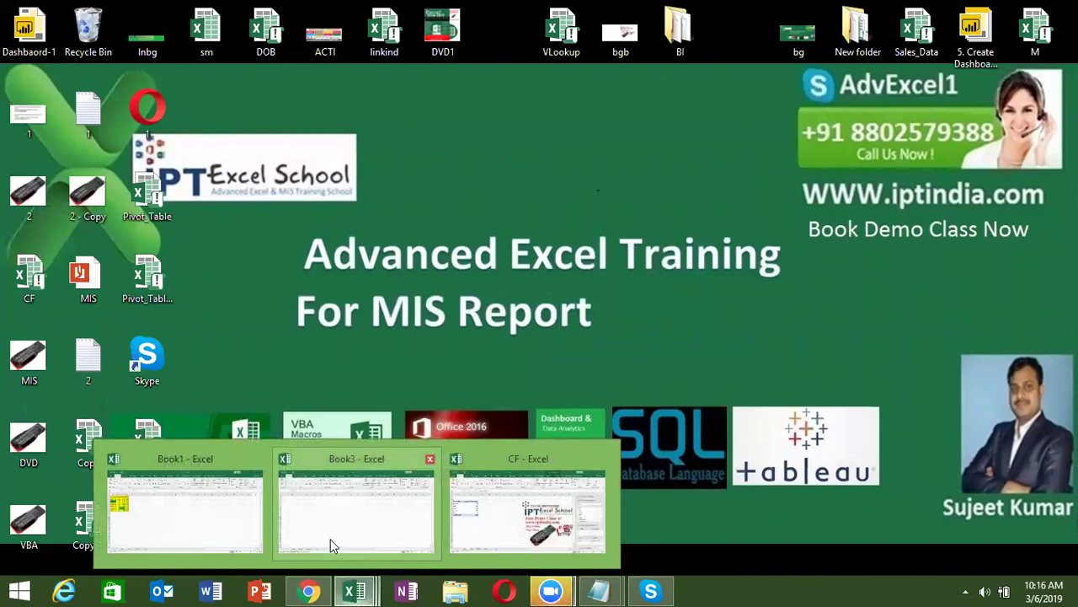
left_click(224, 505)
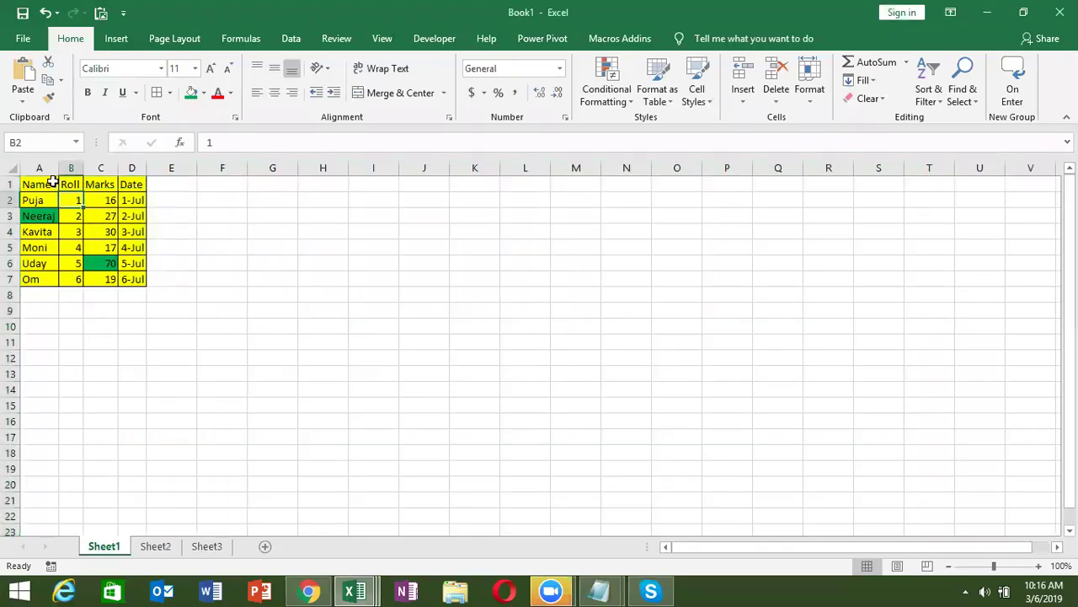
left_click_drag(38, 182, 126, 272)
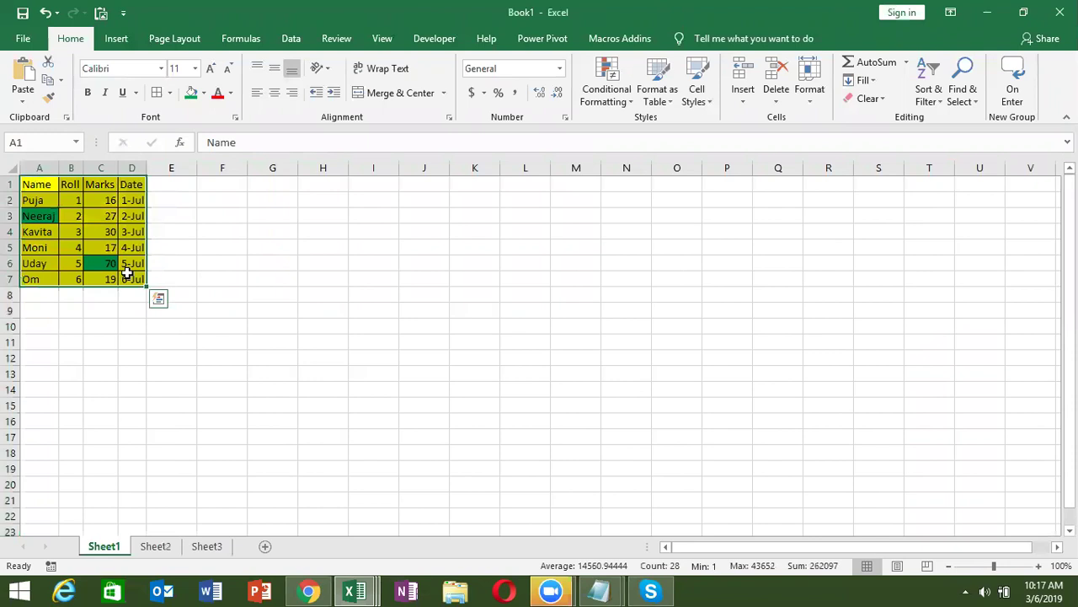
Step: Copy the marks table, paste it as a picture at I2, and resize it to sit around J6:M11
key("ctrl+c")
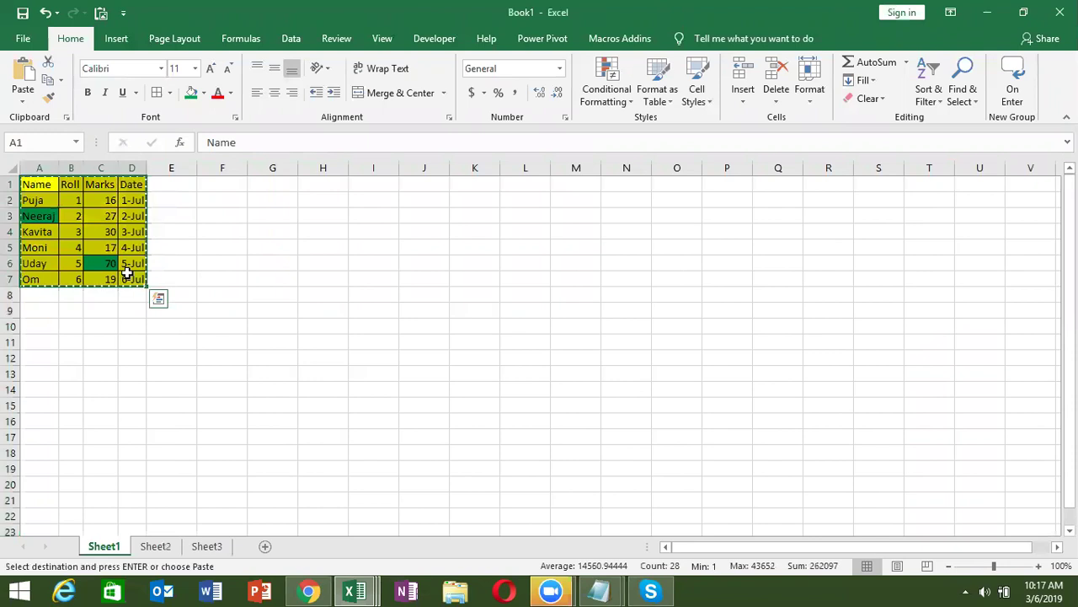
left_click(394, 196)
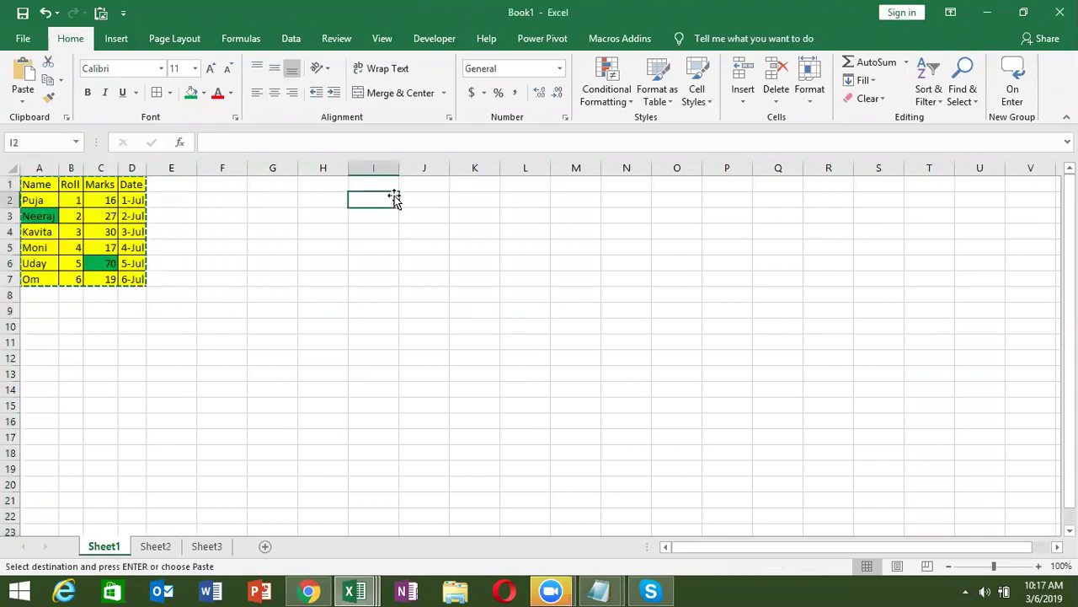
left_click(22, 99)
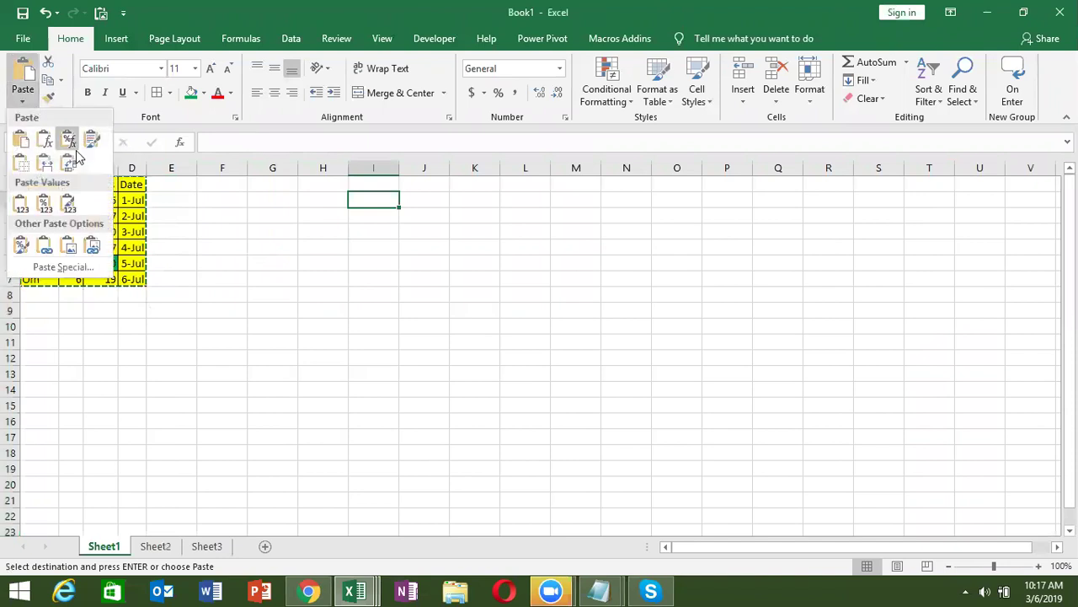
left_click(74, 250)
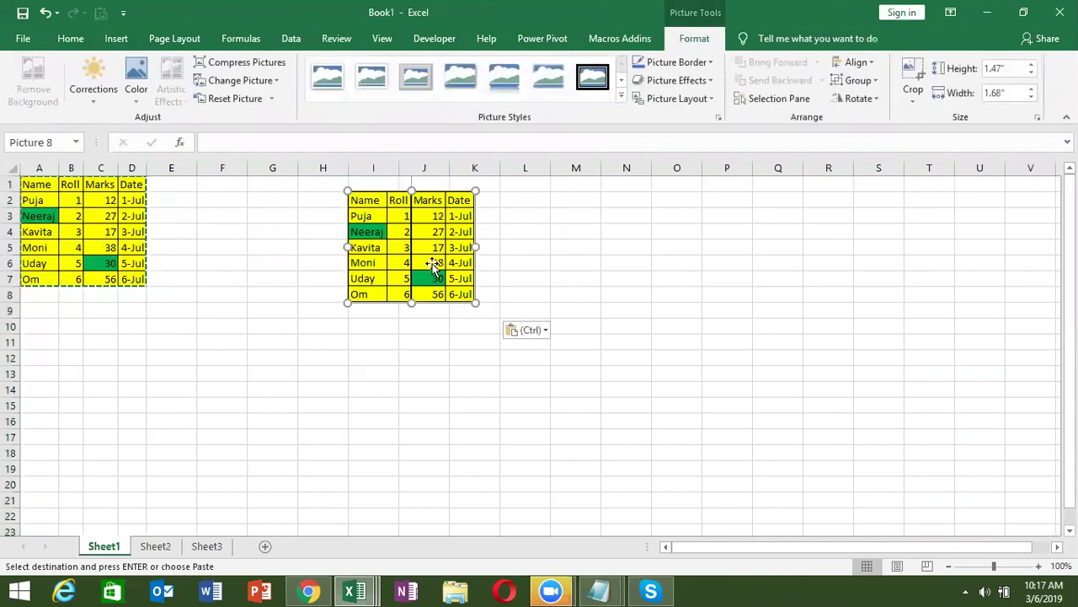
left_click_drag(466, 263, 690, 466)
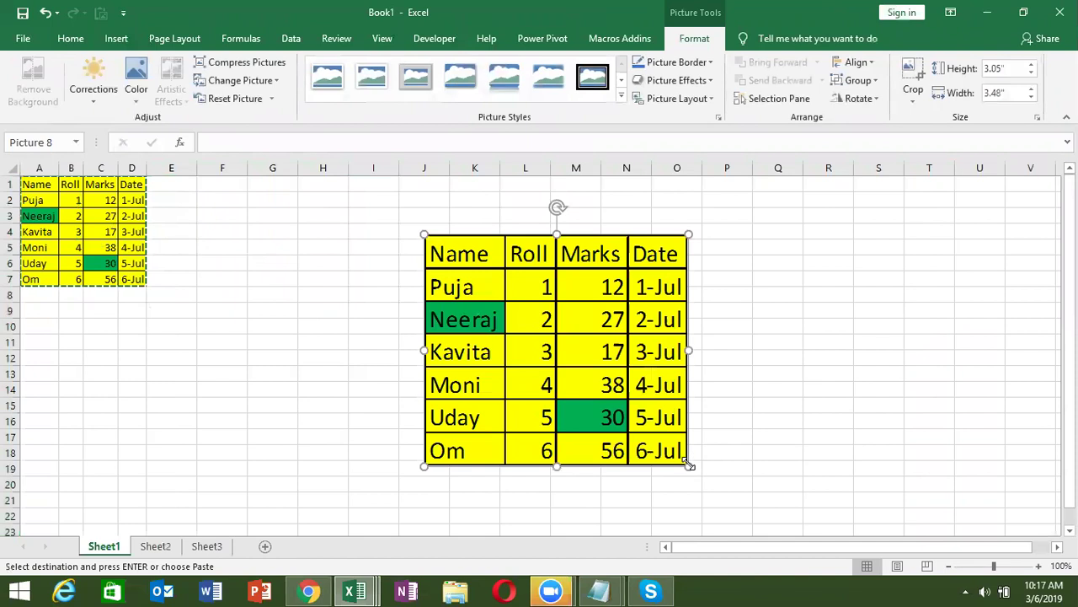
left_click_drag(631, 425, 557, 351)
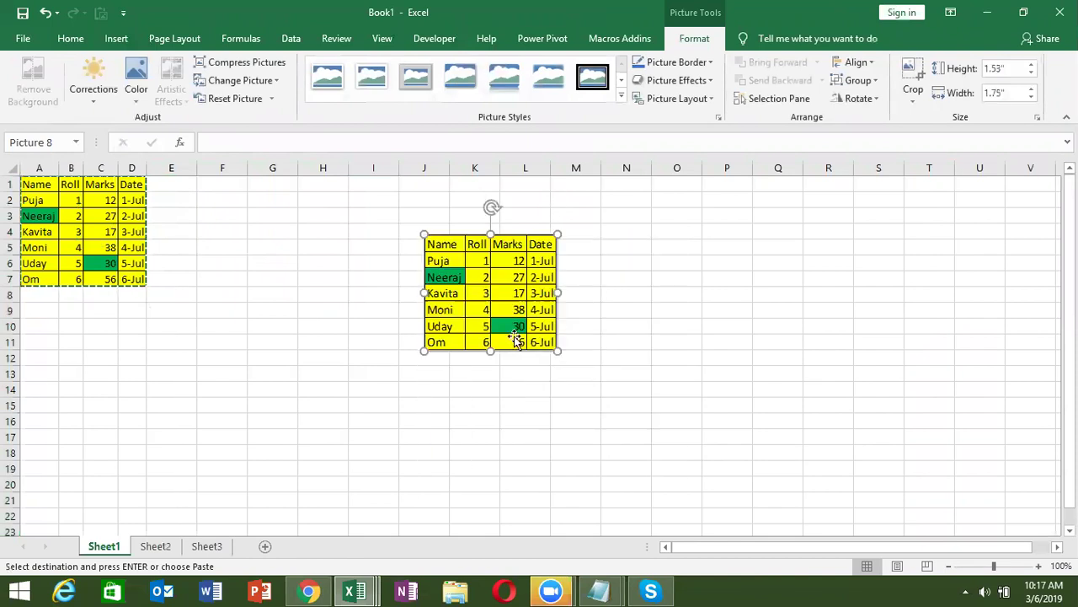
left_click(265, 290)
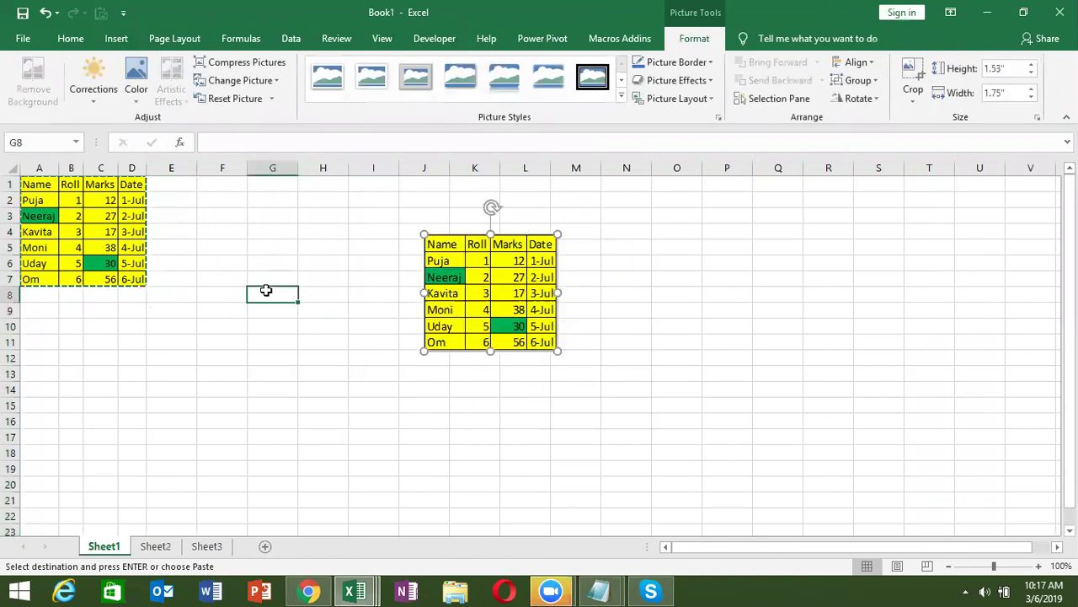
Step: Select cell A1, the empty range A14:F16 and cell G10 on Sheet1
left_click(55, 179)
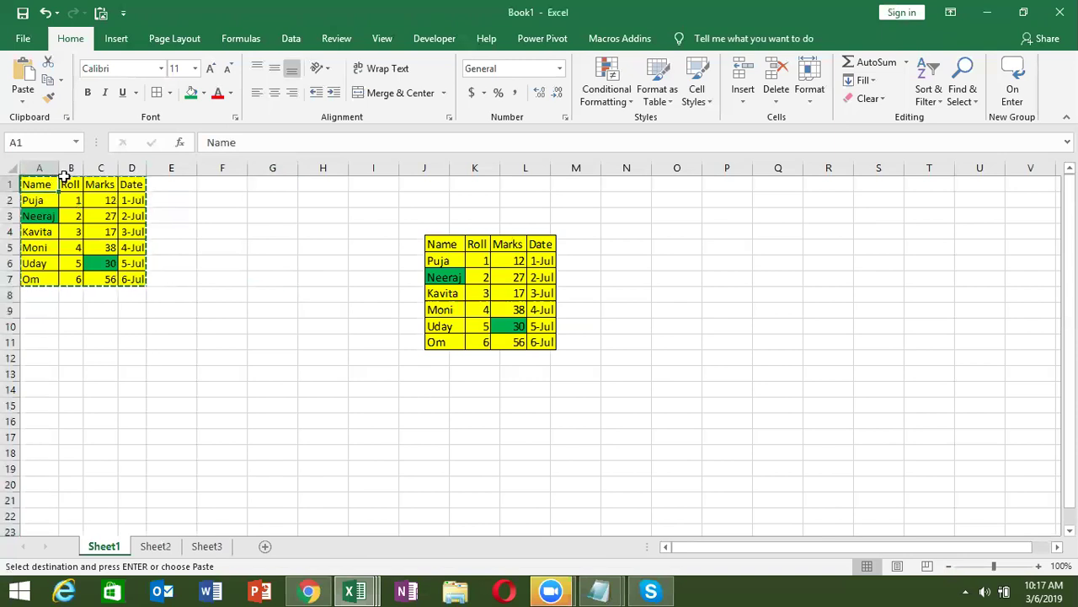
left_click_drag(85, 171, 75, 279)
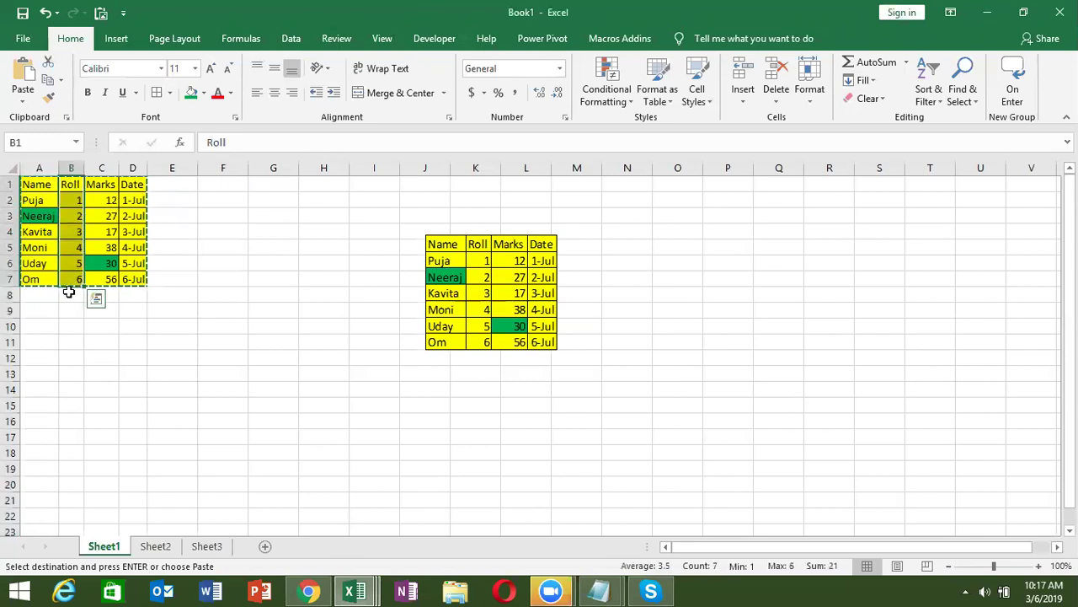
left_click_drag(40, 395, 212, 422)
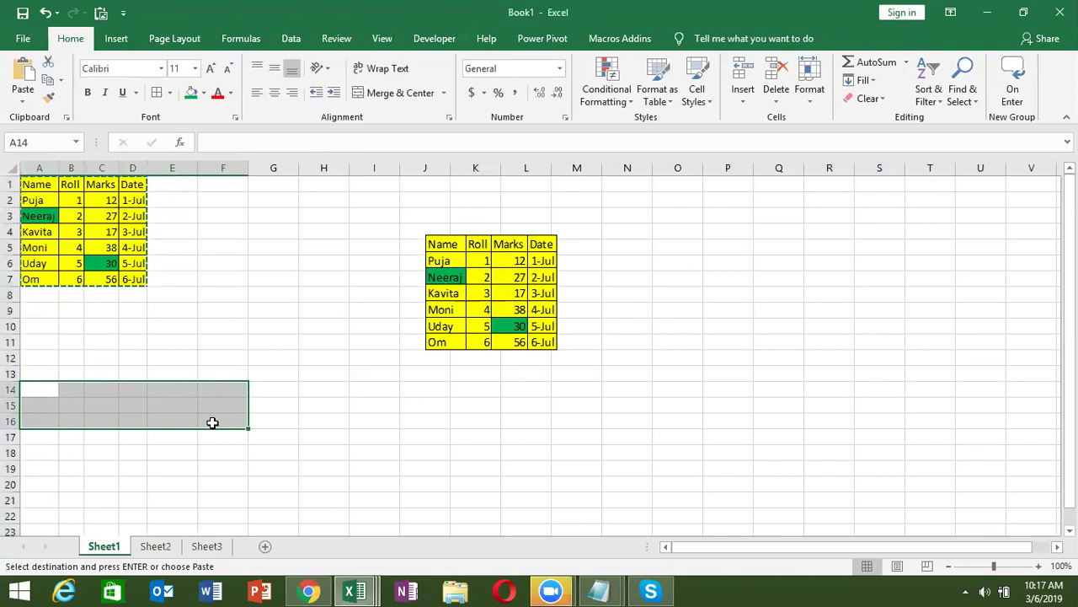
left_click(259, 329)
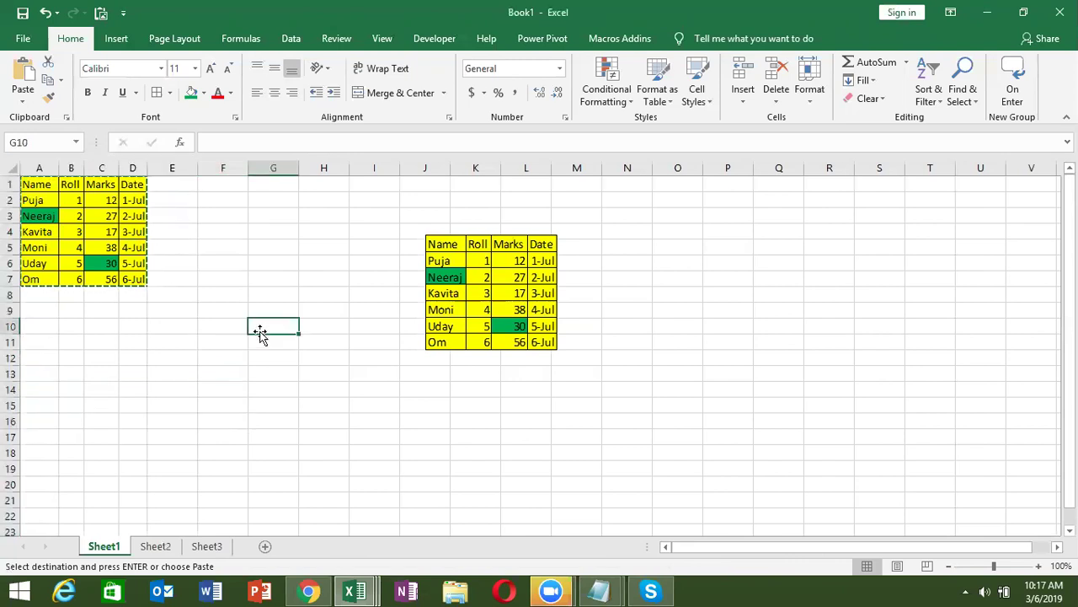
Step: Select the marks-table picture, shrink it slightly, then delete it
left_click(459, 302)
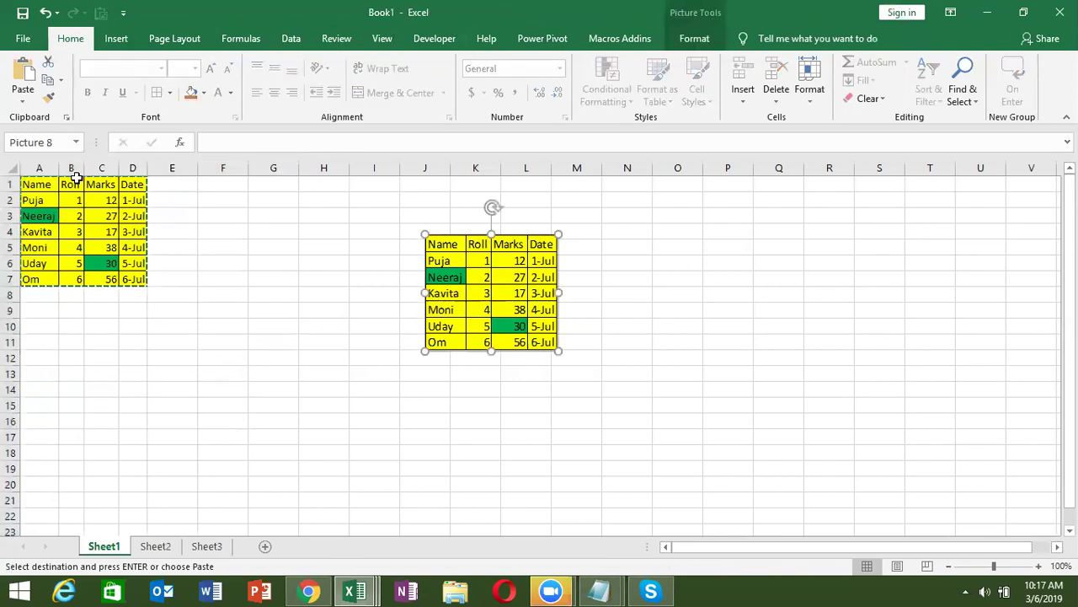
mouse_move(558, 351)
left_mouse_down()
mouse_move(522, 332)
mouse_move(536, 334)
mouse_move(525, 321)
left_mouse_up()
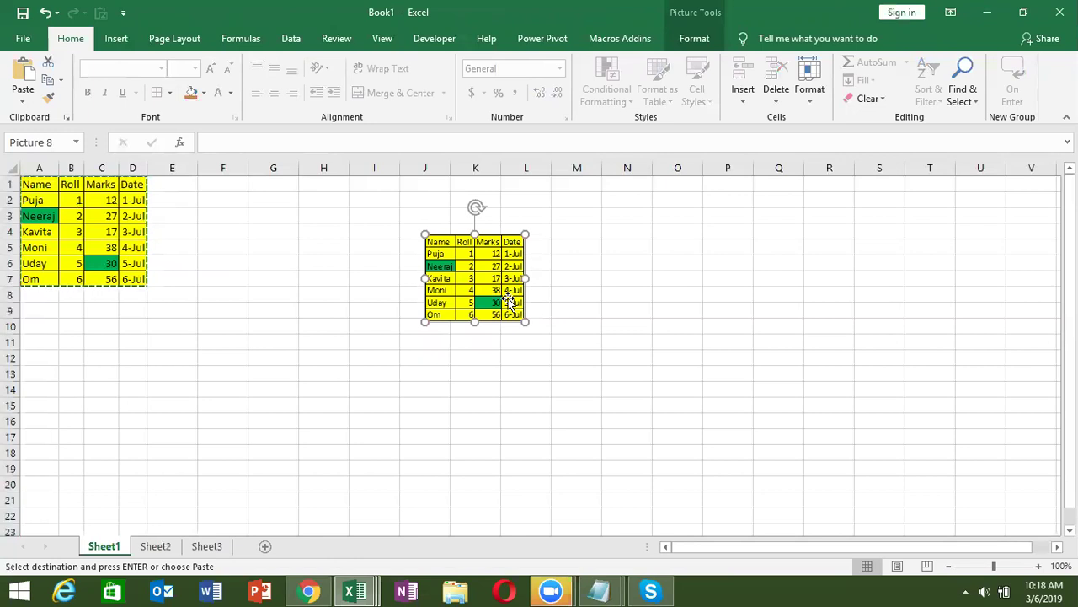
key("Delete")
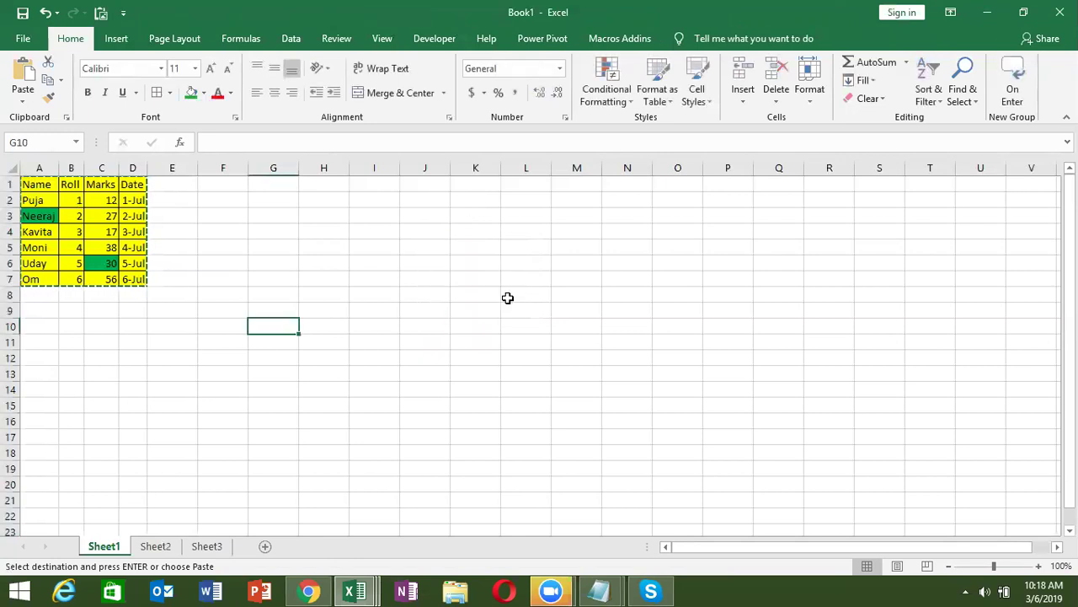
Step: Paste the marks table as a linked picture and move it to around M7:O12
left_click(19, 102)
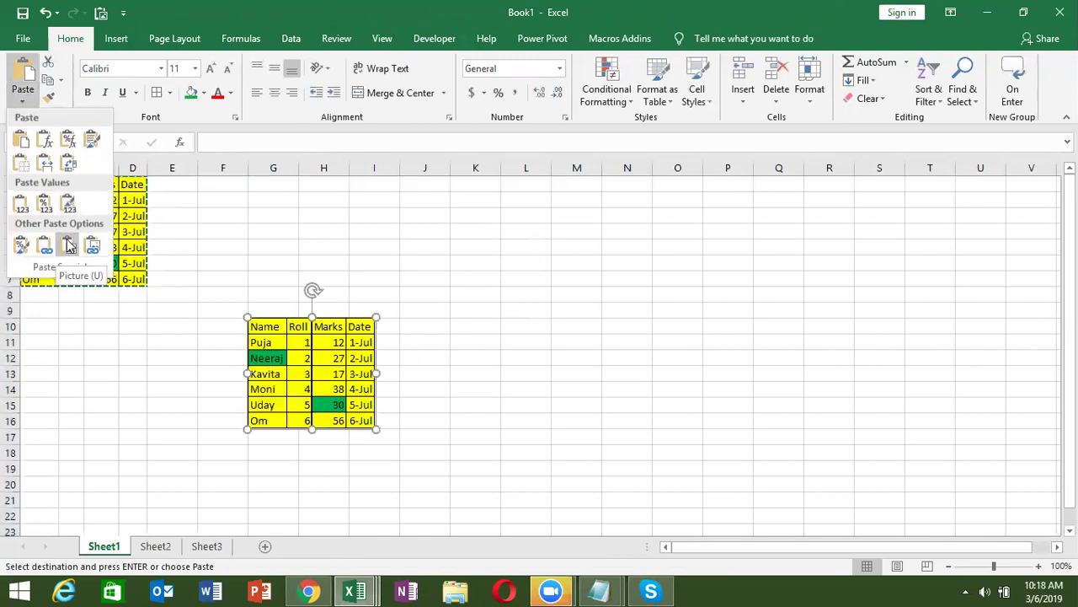
left_click(91, 246)
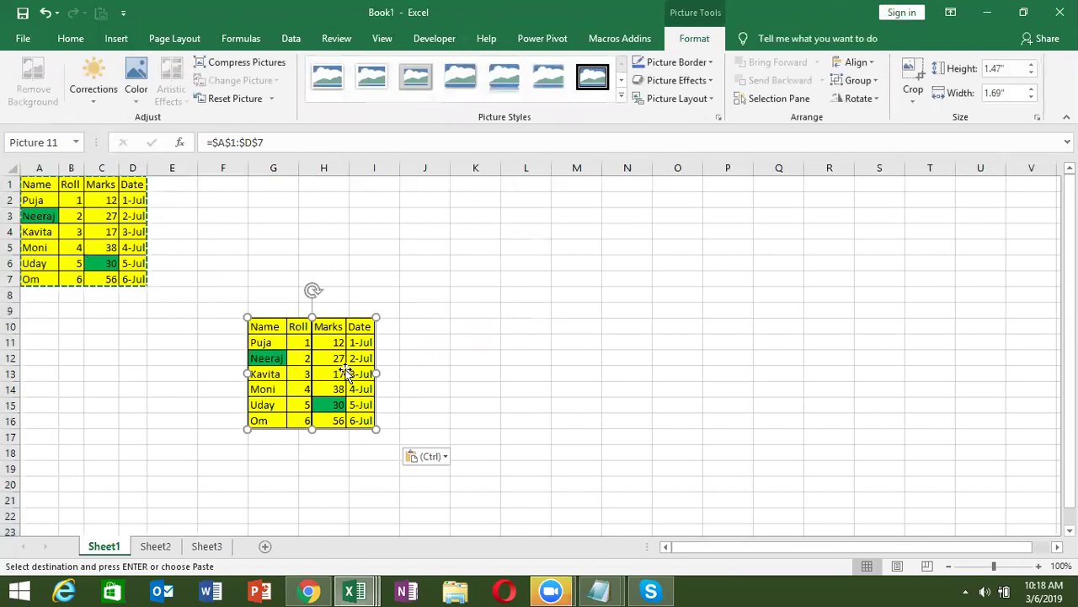
left_click_drag(346, 373, 661, 284)
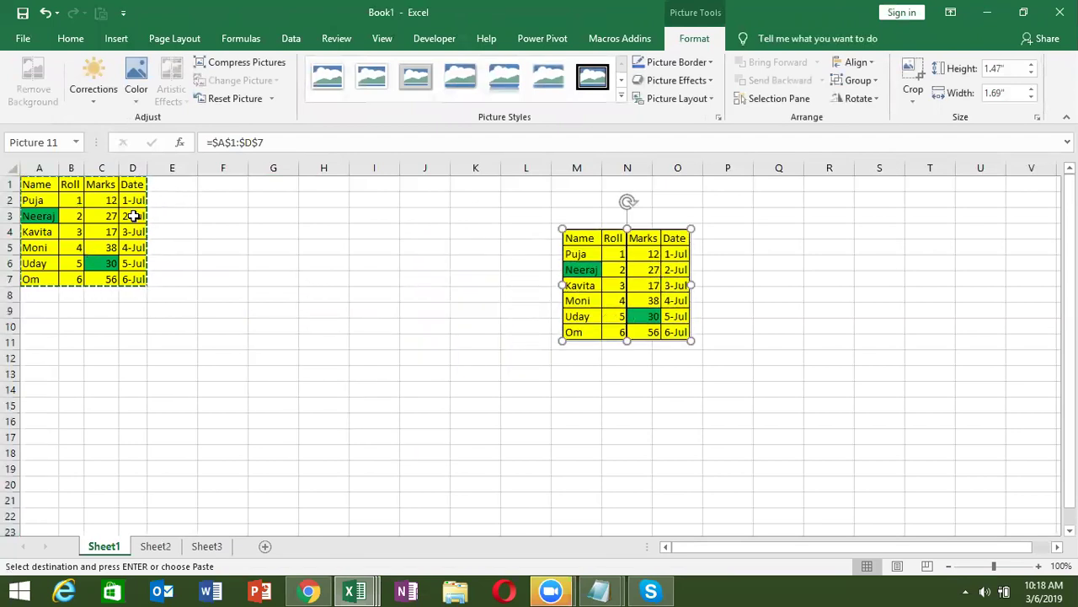
left_click(101, 217)
Step: Cancel the pending copy and make an entry in F4 so the marks recalculate
left_click(189, 239)
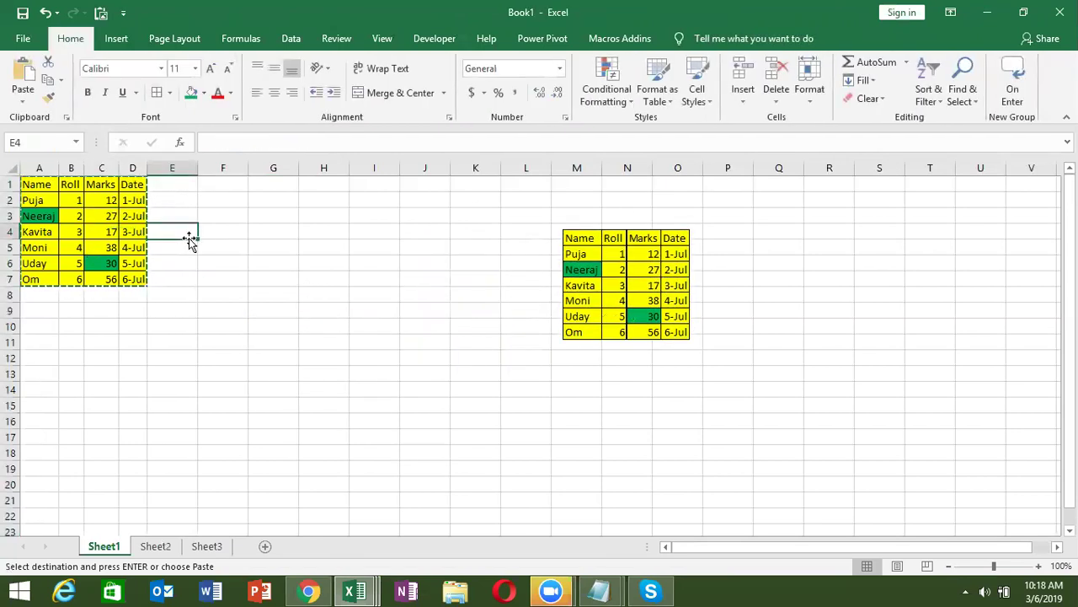
left_click(224, 234)
key("Escape")
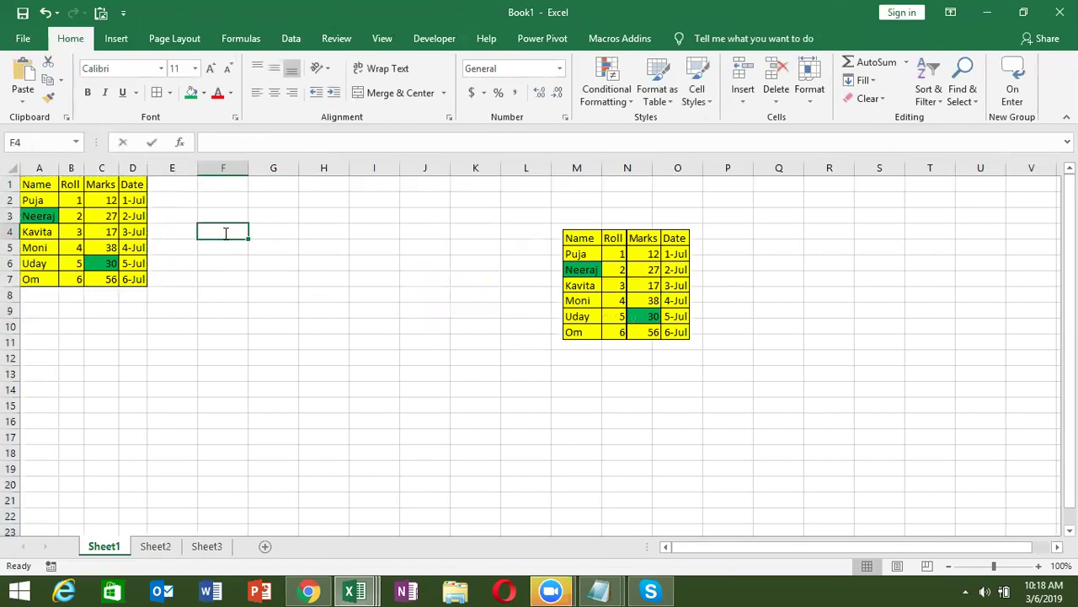
type("=")
left_click(223, 259)
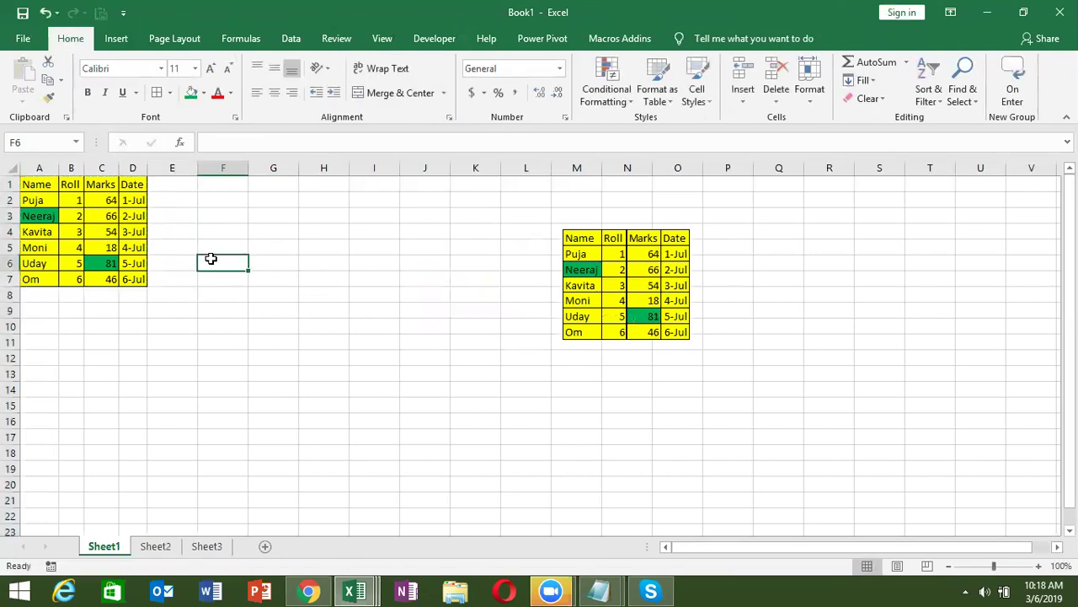
Step: Fill the Marks cell C3 with blue
left_click(106, 210)
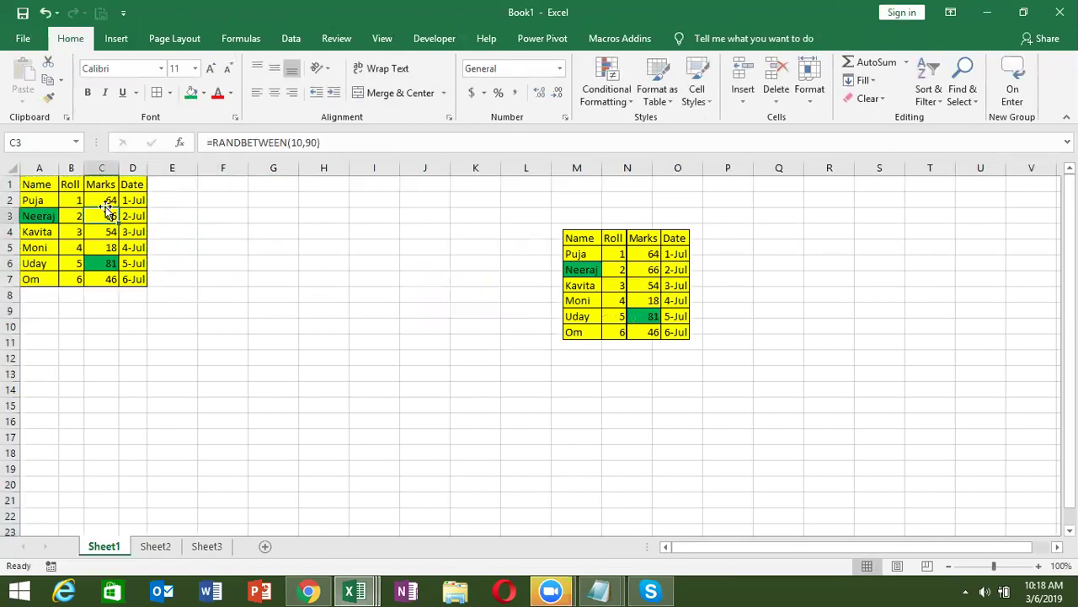
left_click(203, 94)
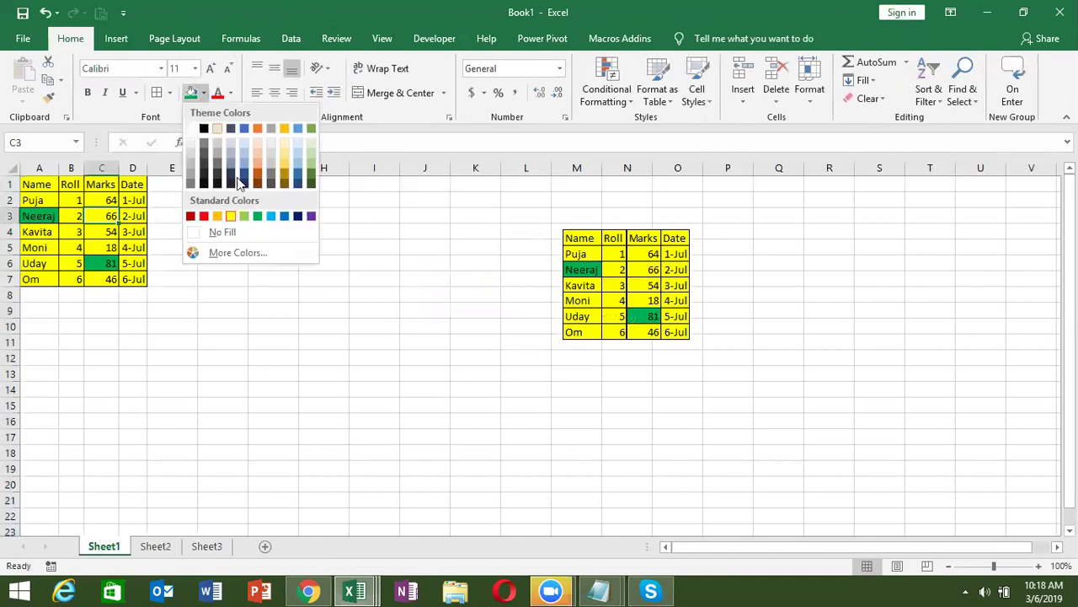
left_click(271, 217)
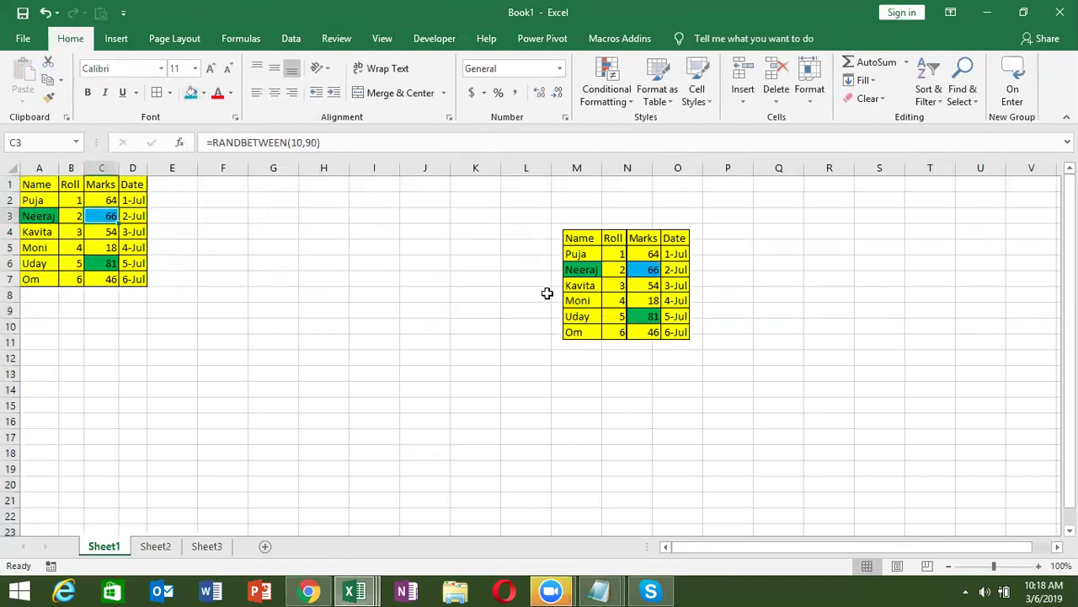
Step: Move the linked picture over columns L–N and copy the marks table A1:D7
left_click_drag(590, 293, 535, 263)
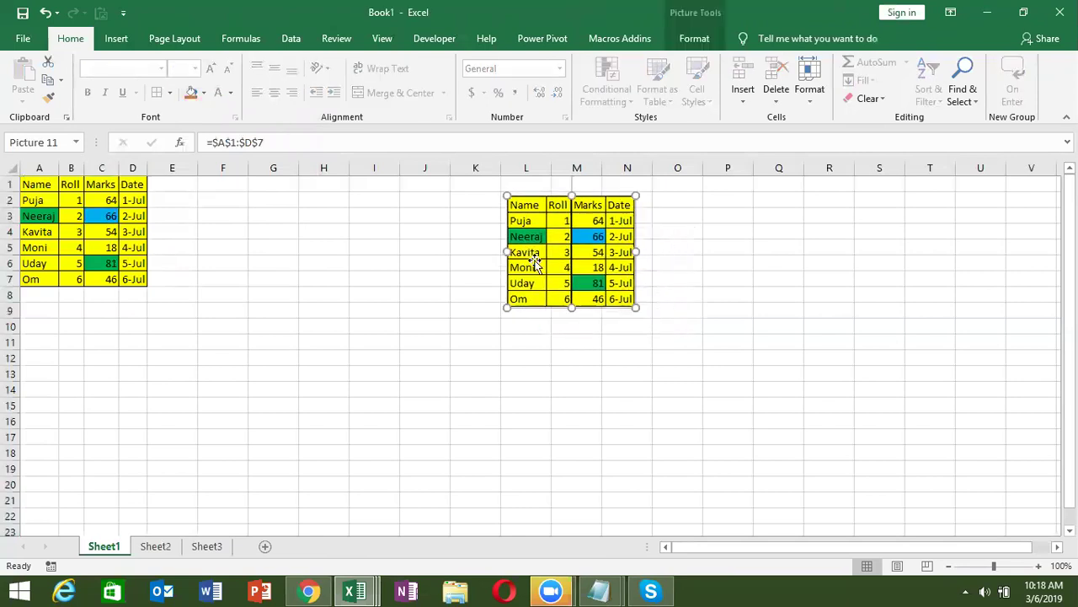
left_click_drag(39, 186, 125, 277)
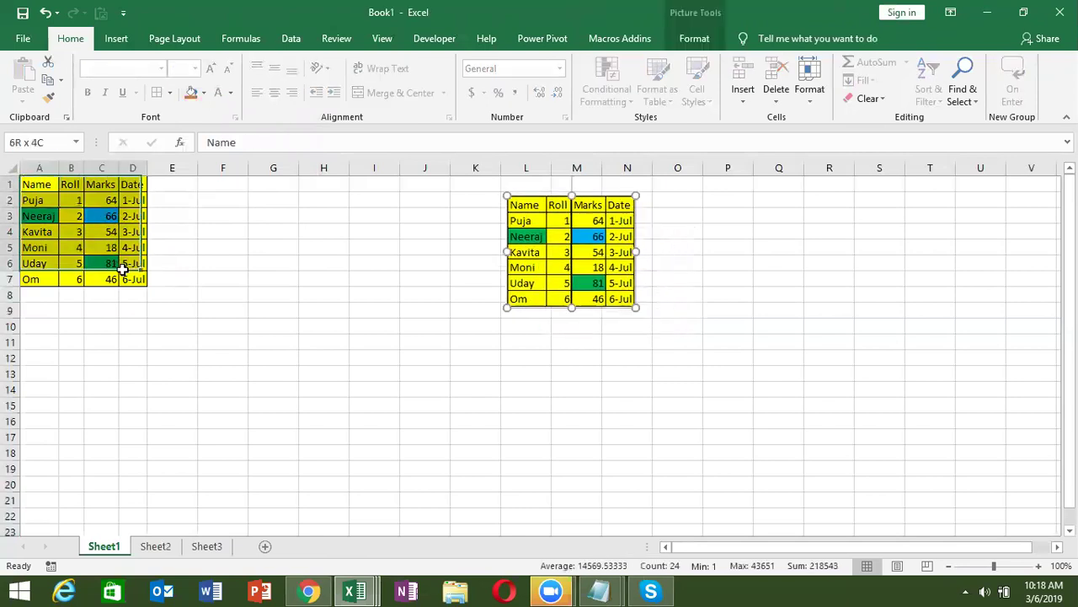
key("ctrl+c")
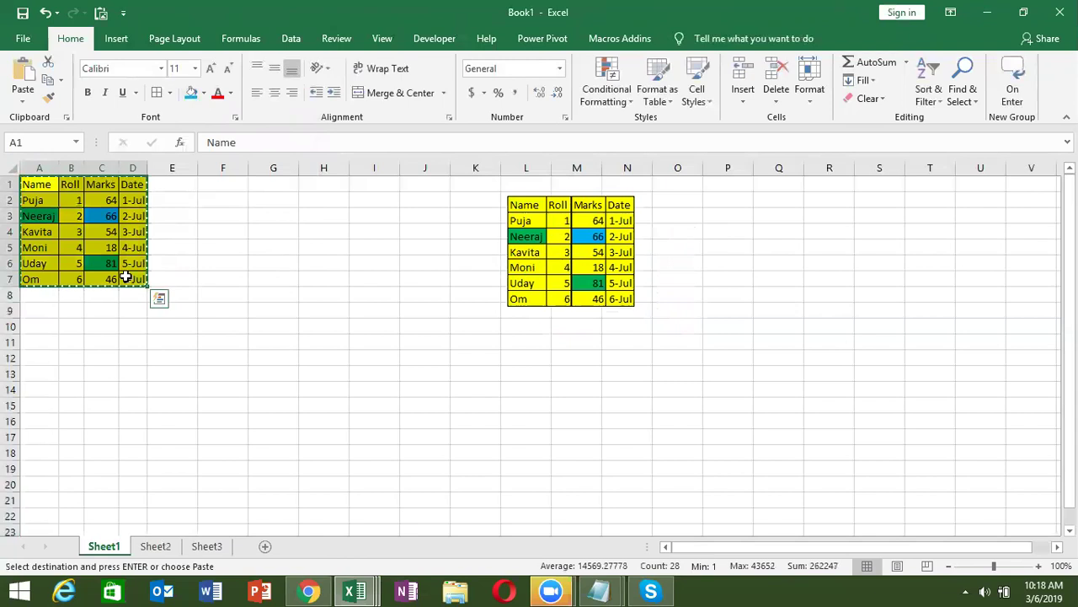
Step: Paste-link the marks table into a new blank Word document as a Worksheet Object, then return to Excel
left_click(204, 590)
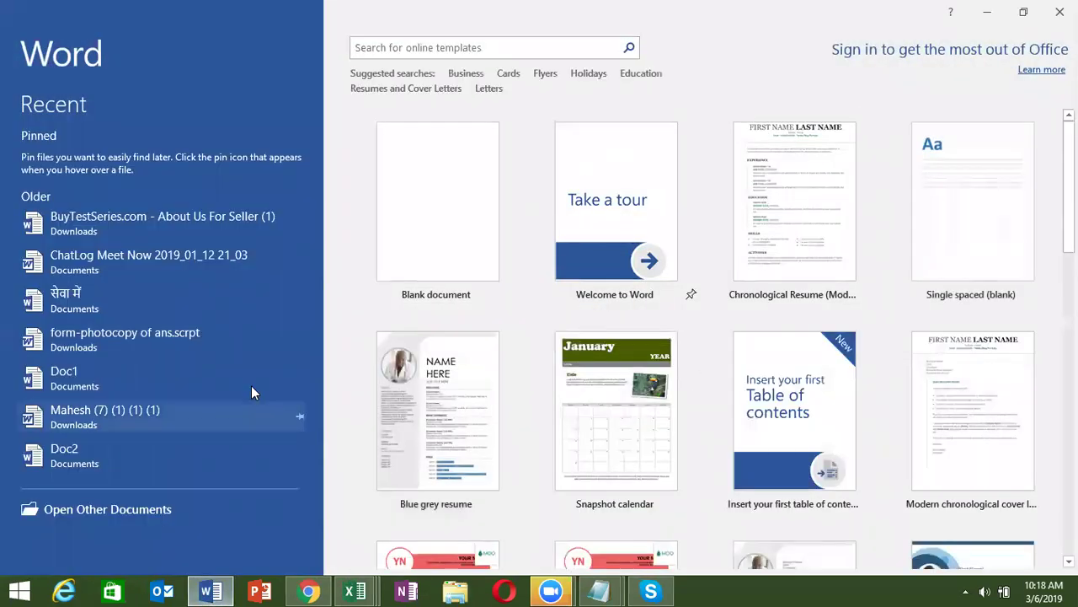
left_click(419, 255)
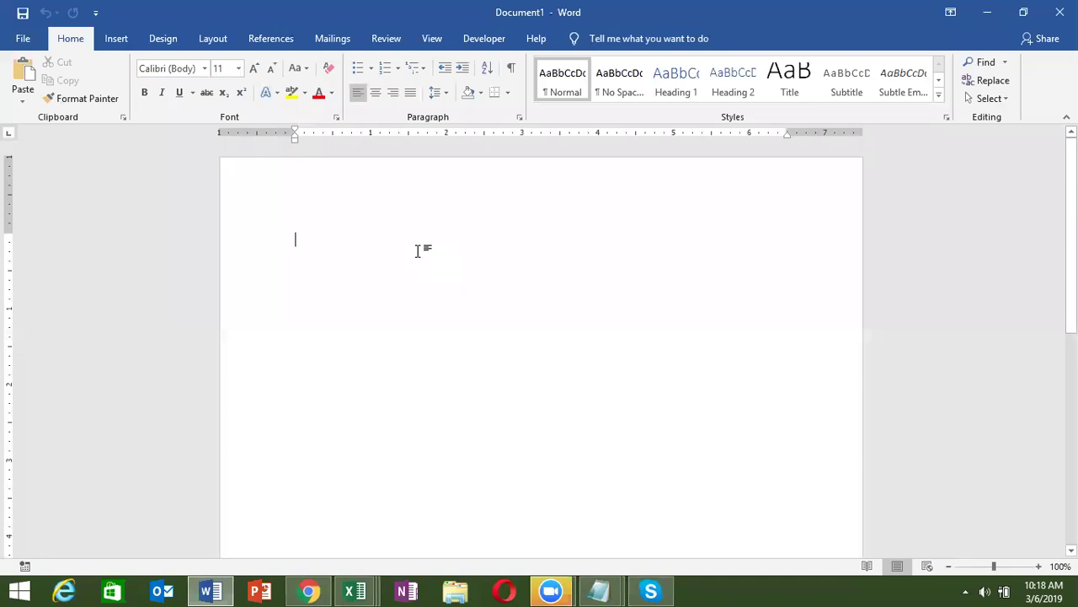
left_click(22, 97)
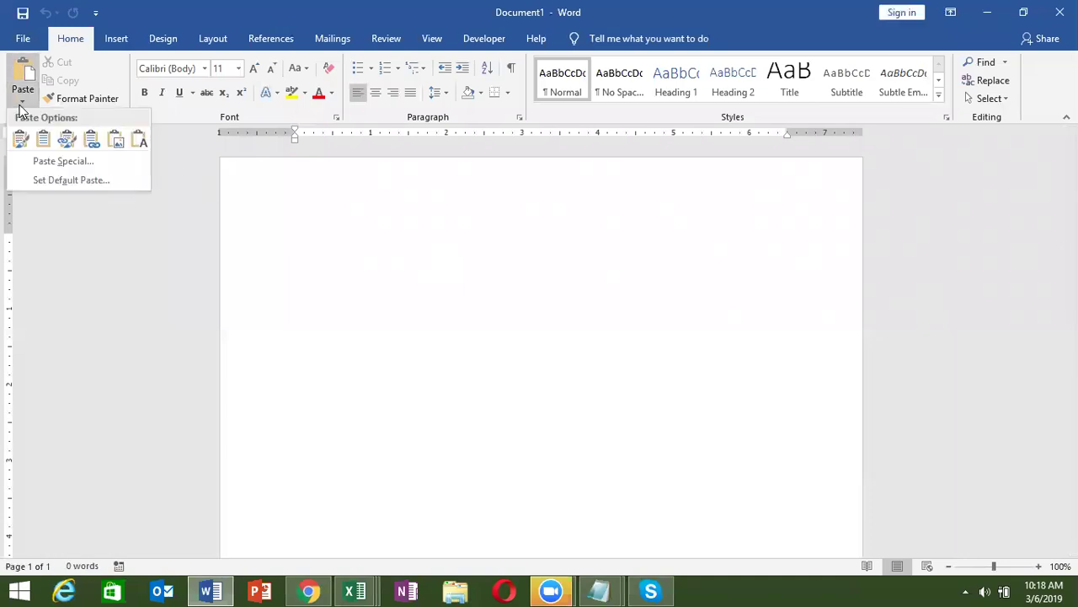
left_click(56, 164)
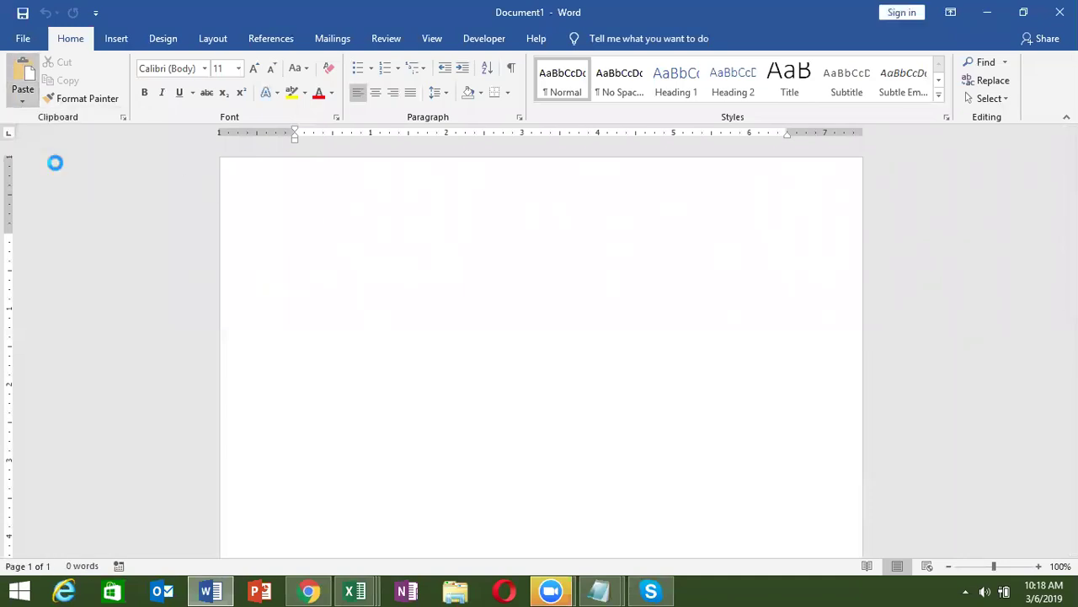
left_click(379, 233)
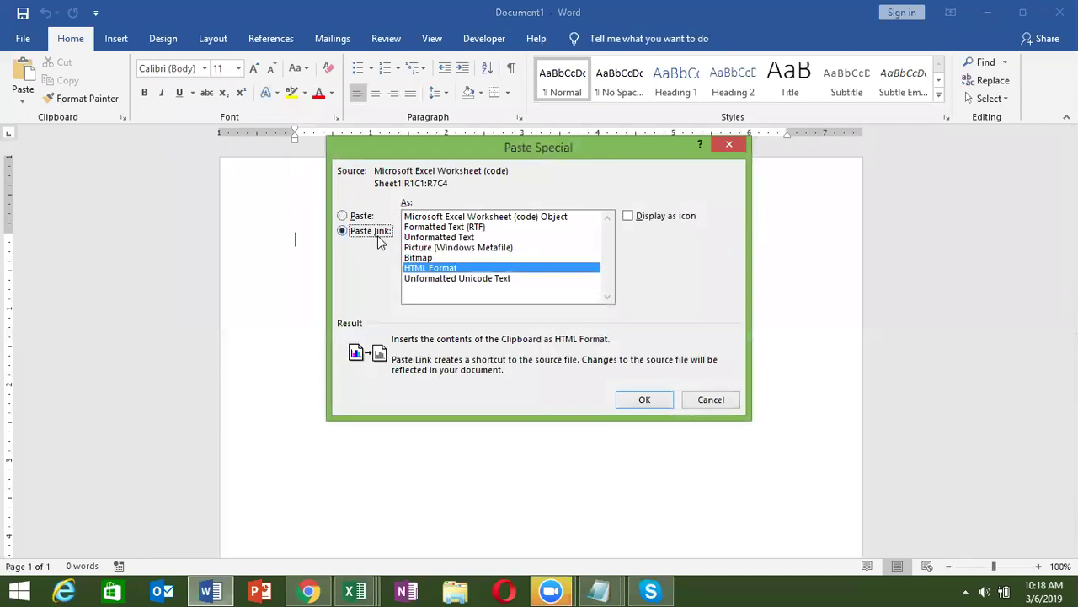
left_click(489, 217)
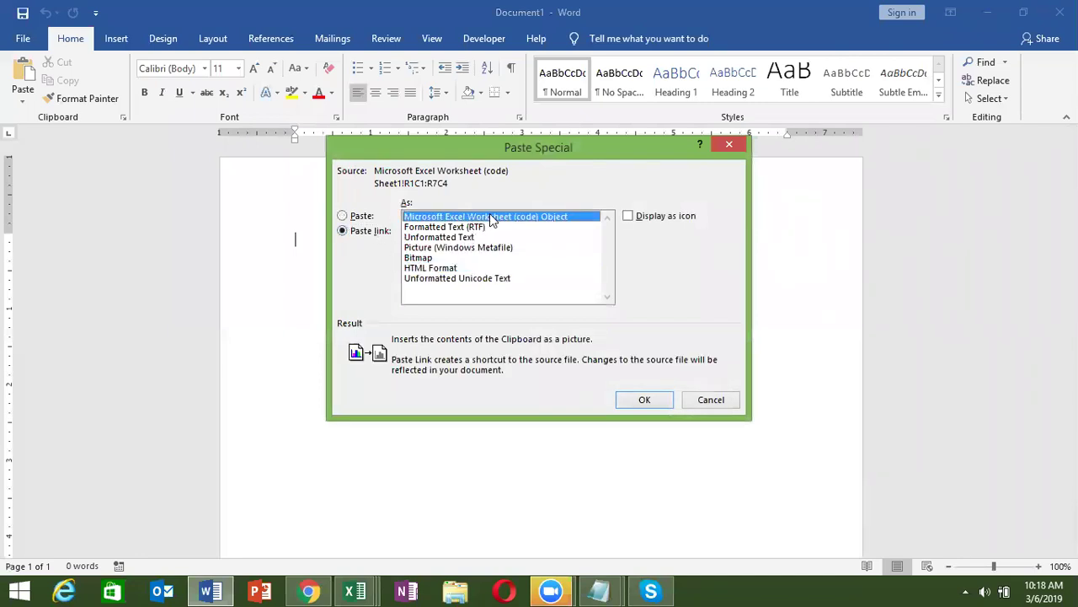
left_click(643, 400)
left_click(428, 332)
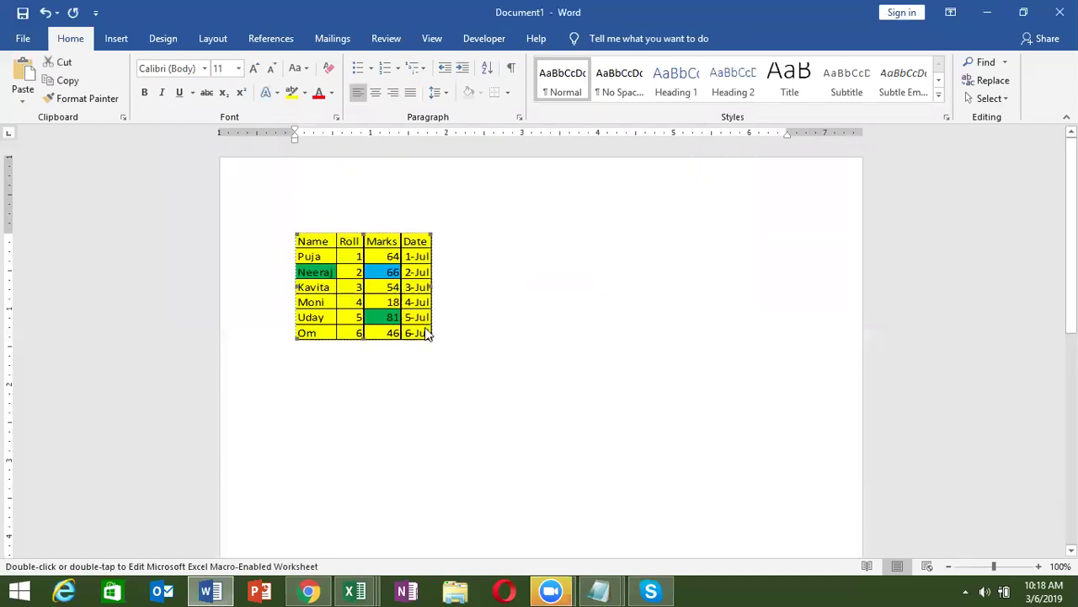
key("alt+Tab")
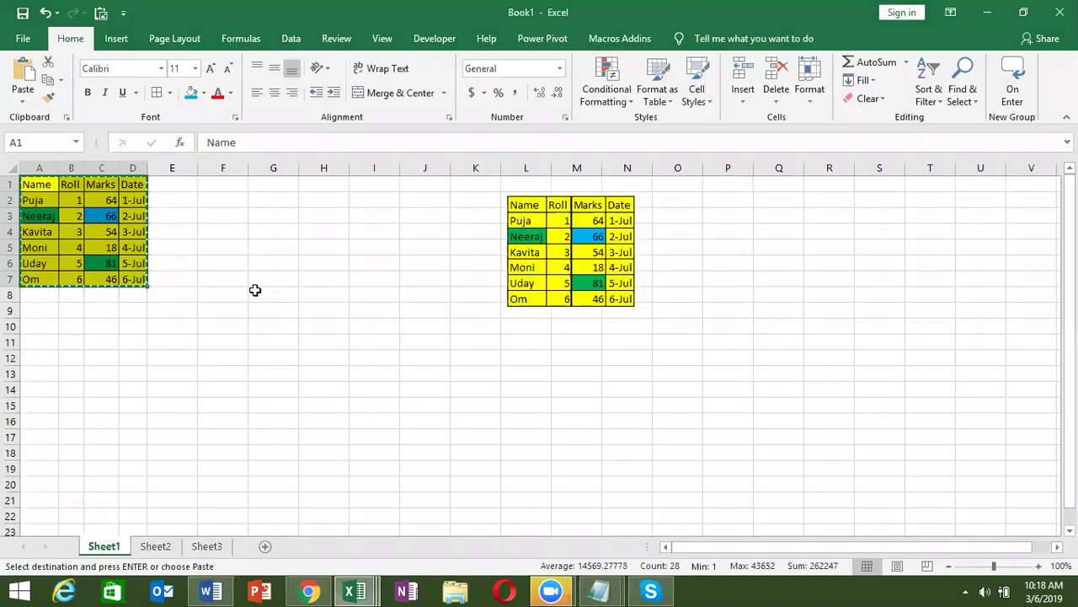
Step: Inspect C5's =RANDBETWEEN formula, trigger a recalculation from F6, then switch to Word
double_click(107, 247)
key("Escape")
left_click(208, 265)
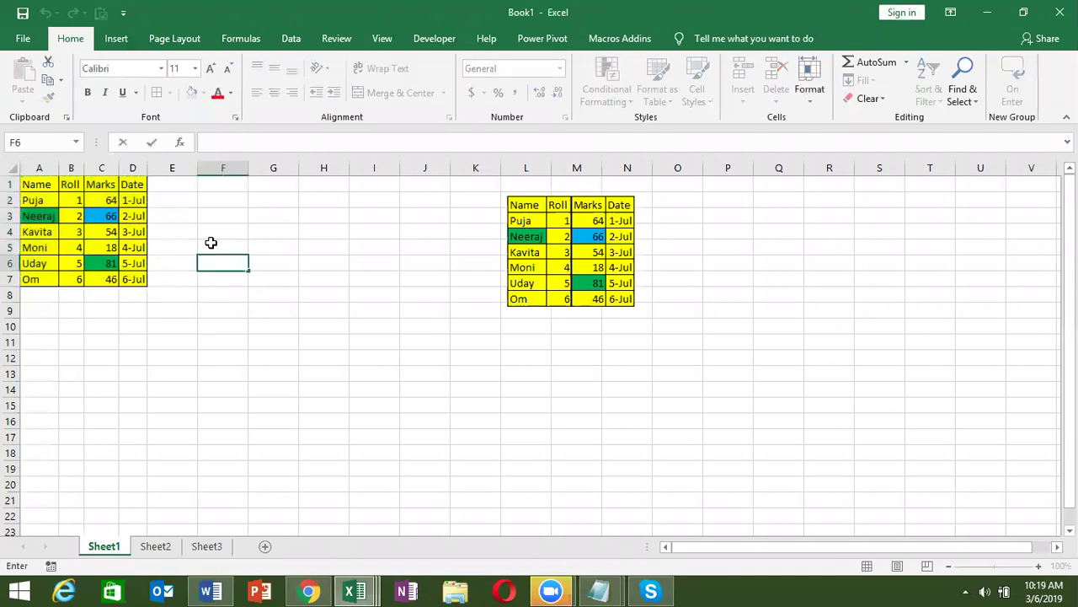
key("alt+Tab")
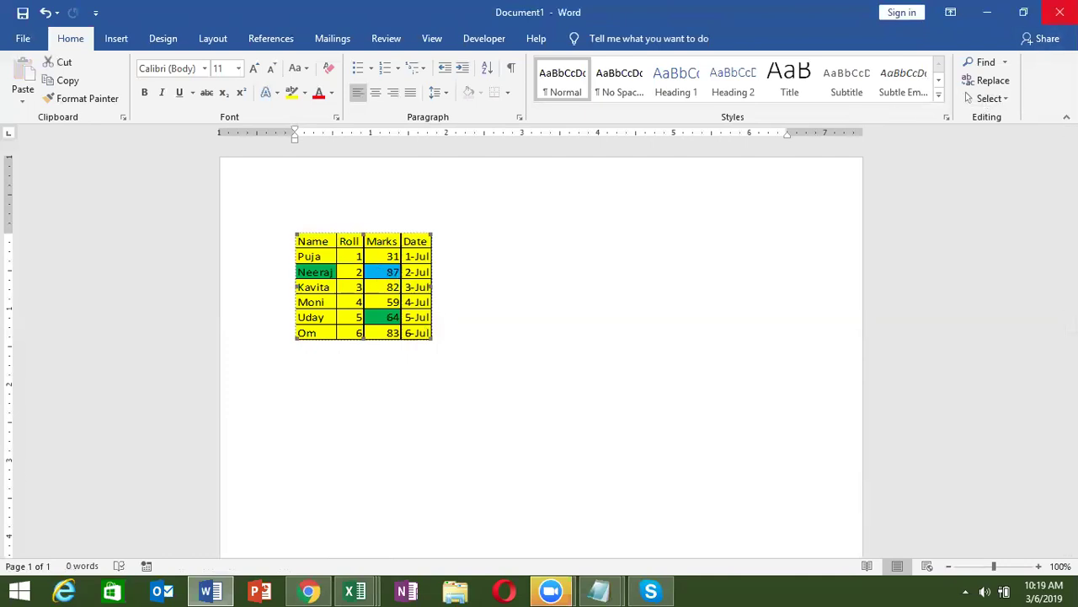
Step: Close Document1 in Word without saving and launch PowerPoint
left_click(1060, 12)
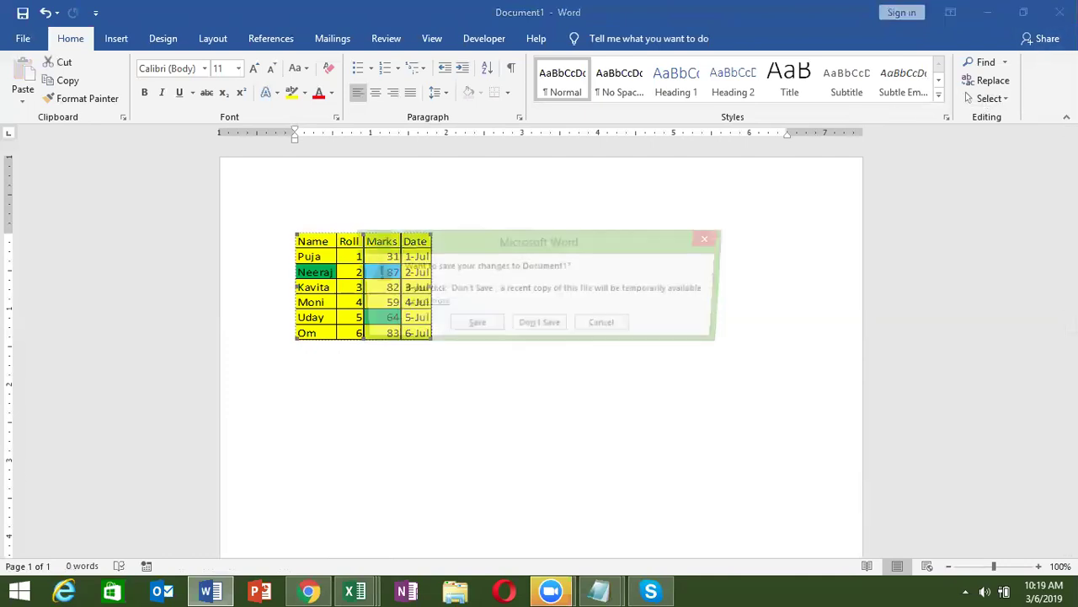
left_click(556, 327)
left_click(268, 589)
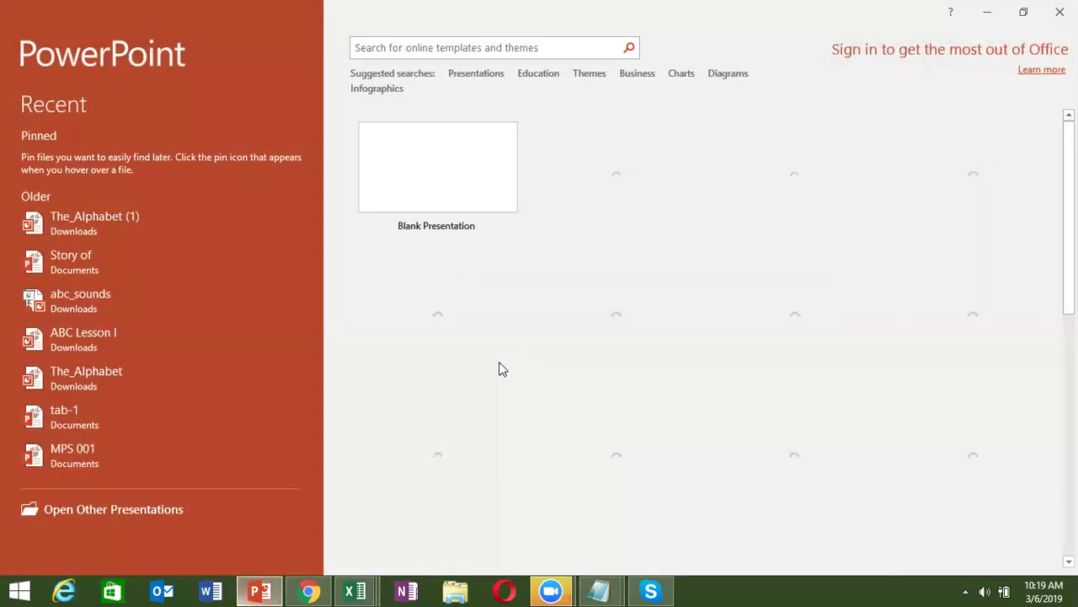
Step: Create a blank presentation and delete the title and subtitle placeholders from slide 1
left_click(457, 200)
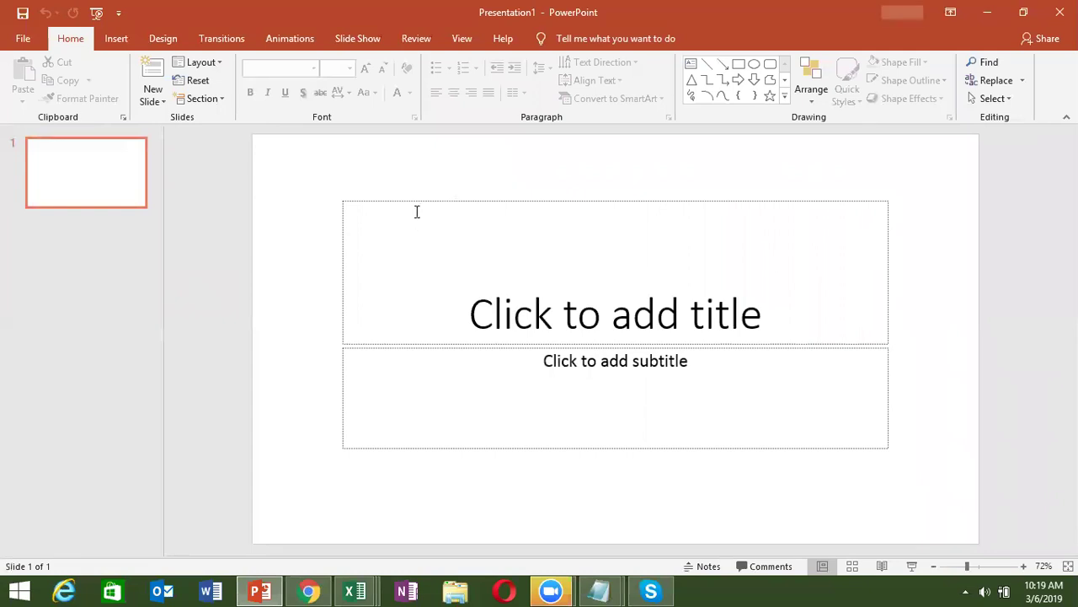
left_click(419, 202)
key("Delete")
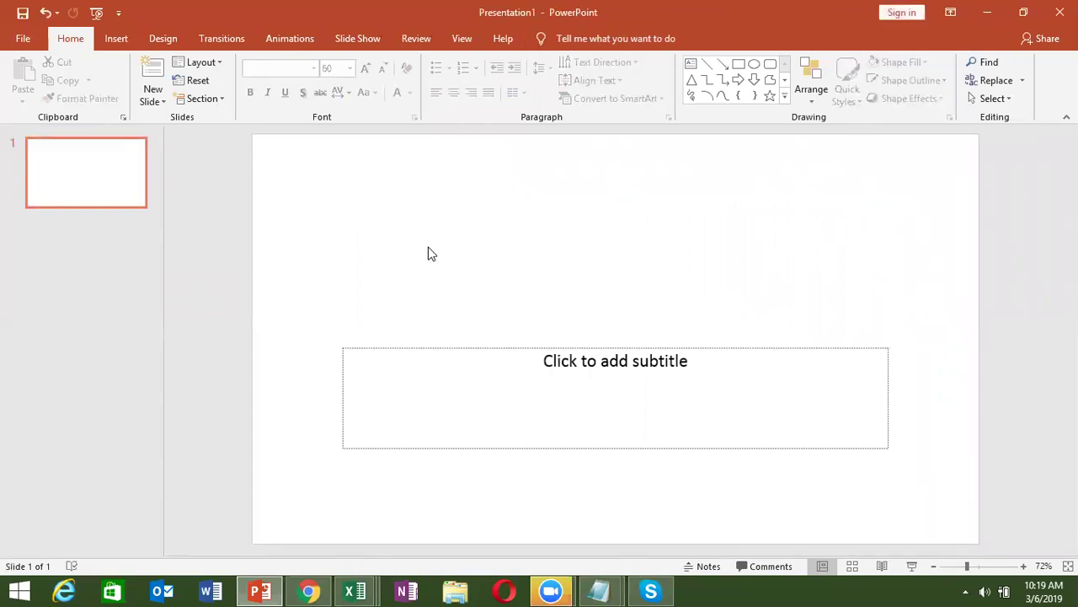
left_click(447, 347)
key("Delete")
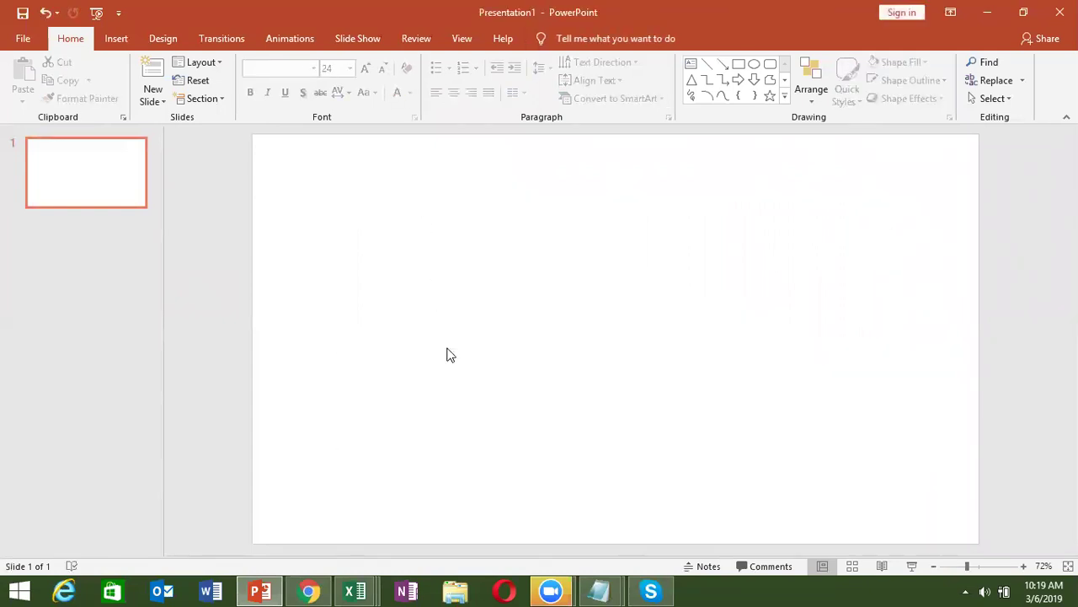
Step: View the slide's layout options in its context menu, then dismiss the menu
right_click(424, 289)
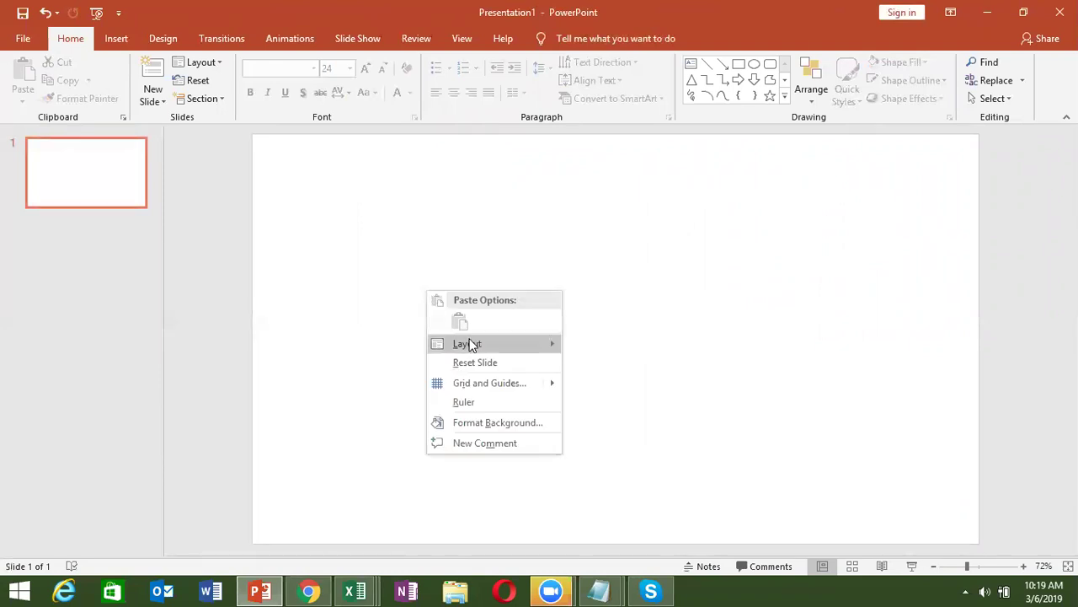
mouse_move(470, 344)
left_click(262, 239)
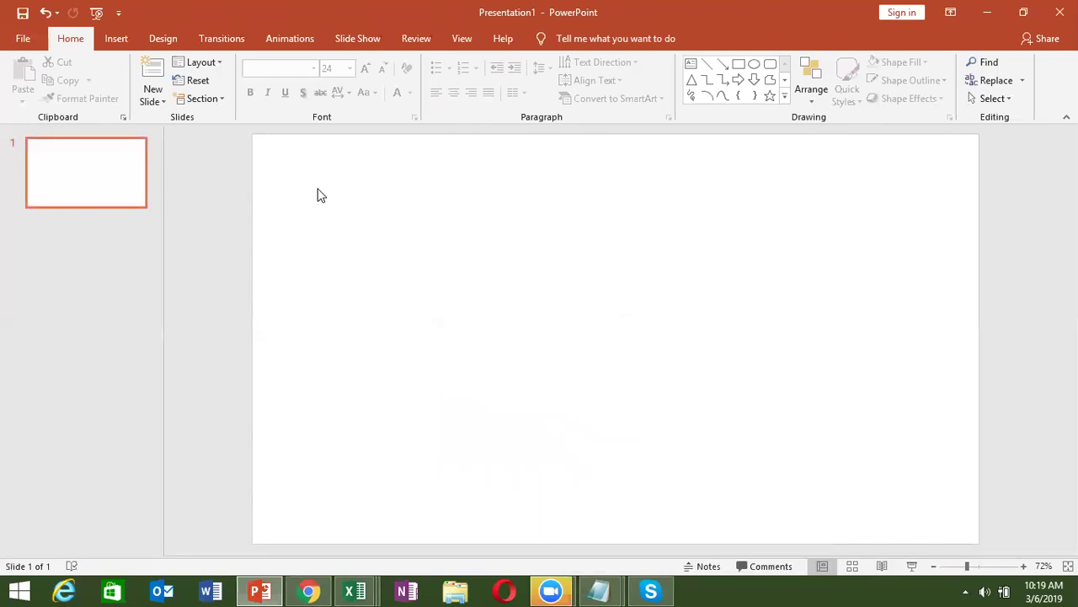
Step: Copy the marks table A1:D7 in Excel and switch to PowerPoint
key("alt+Tab")
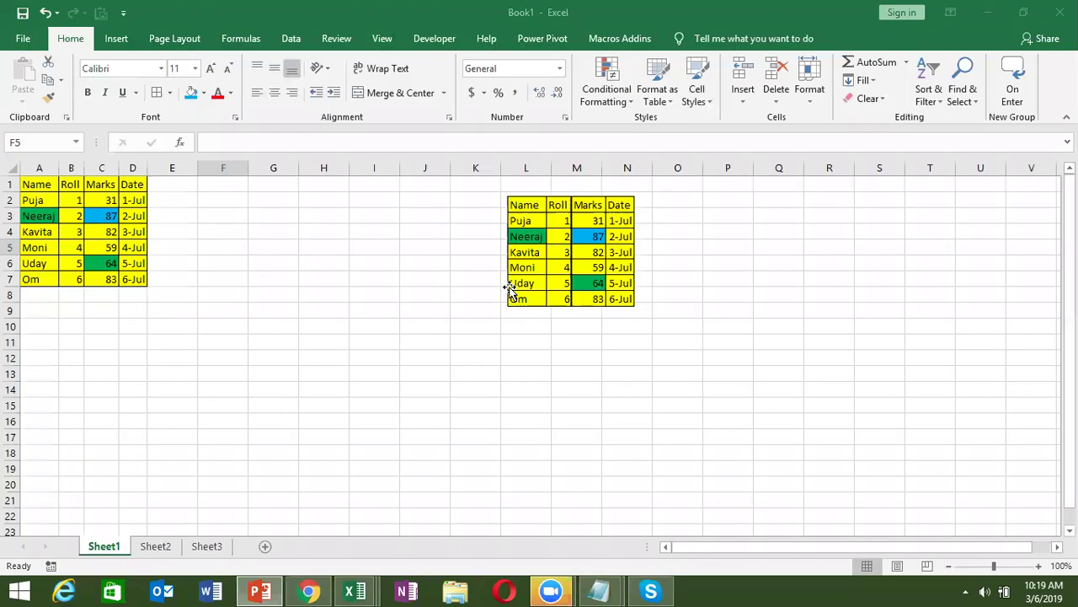
left_click_drag(50, 184, 125, 280)
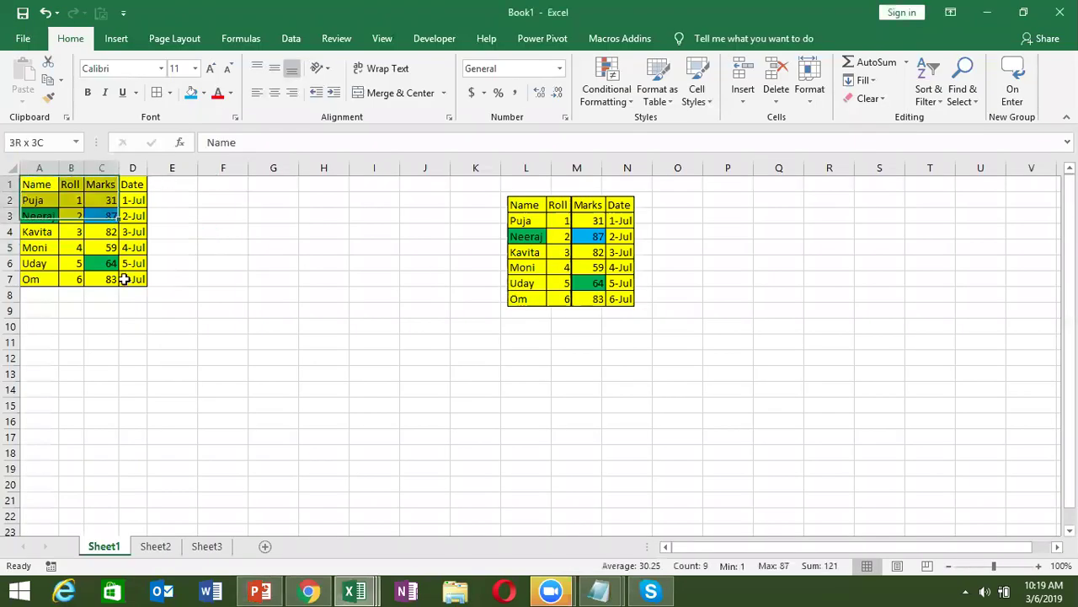
key("ctrl+c")
key("alt+Tab")
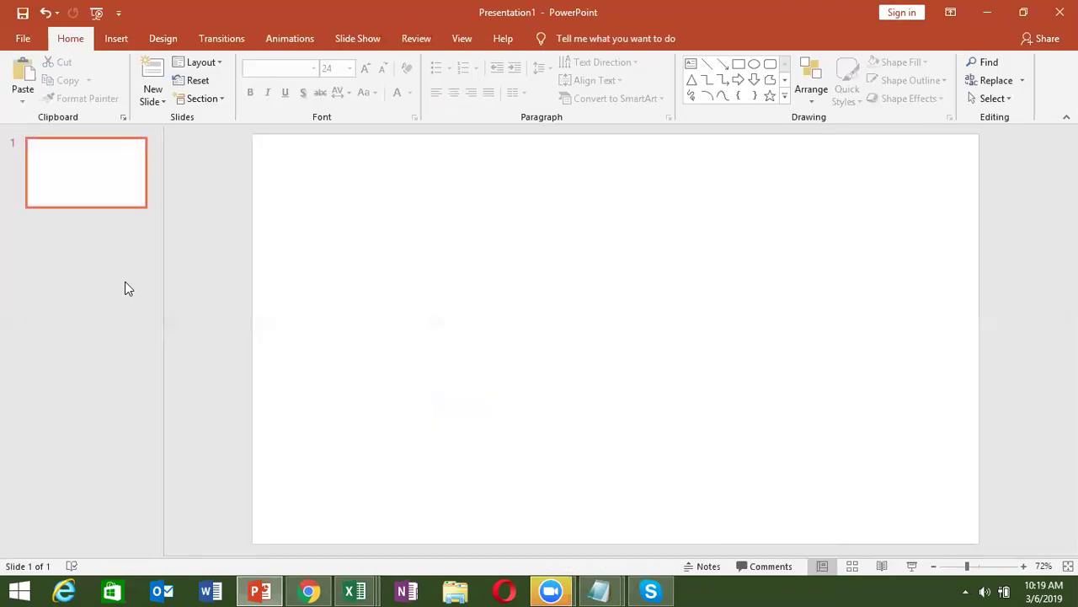
Step: Paste-link the table onto the slide as a Worksheet Object, then close the presentation
left_click(27, 101)
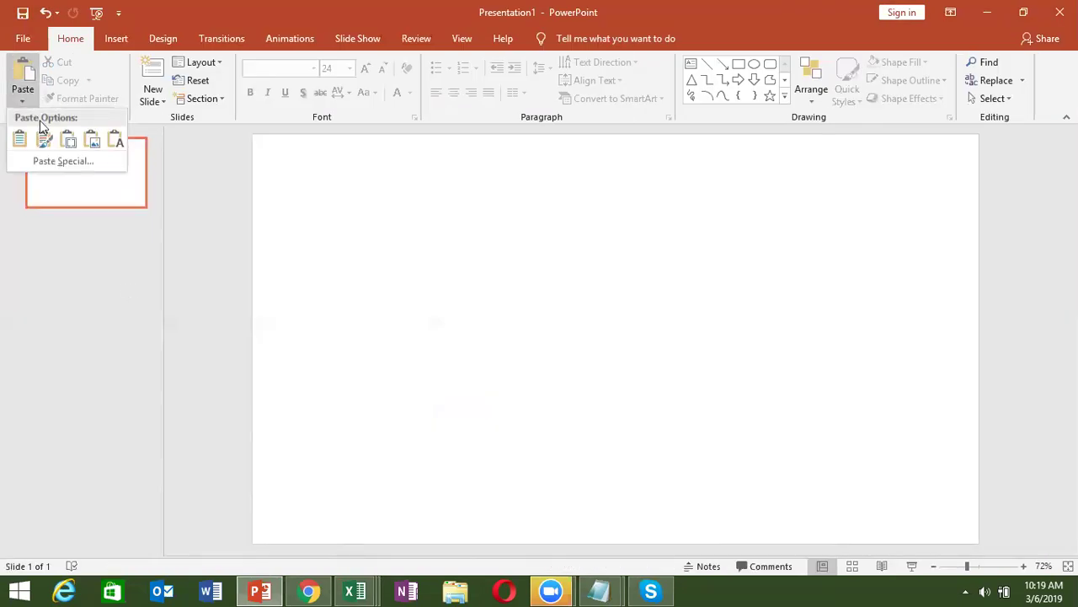
left_click(59, 162)
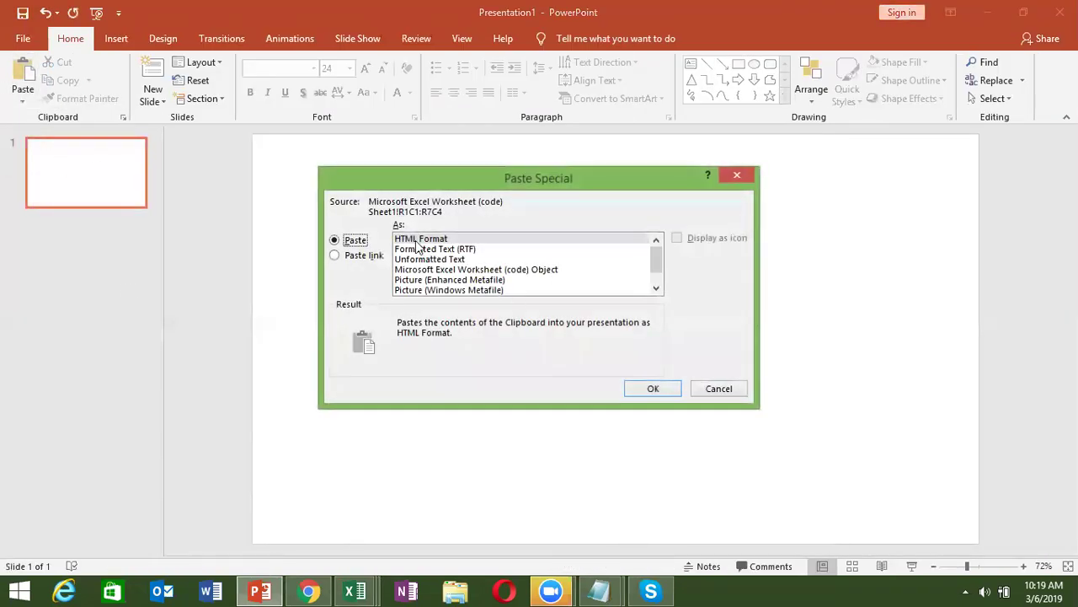
left_click(361, 255)
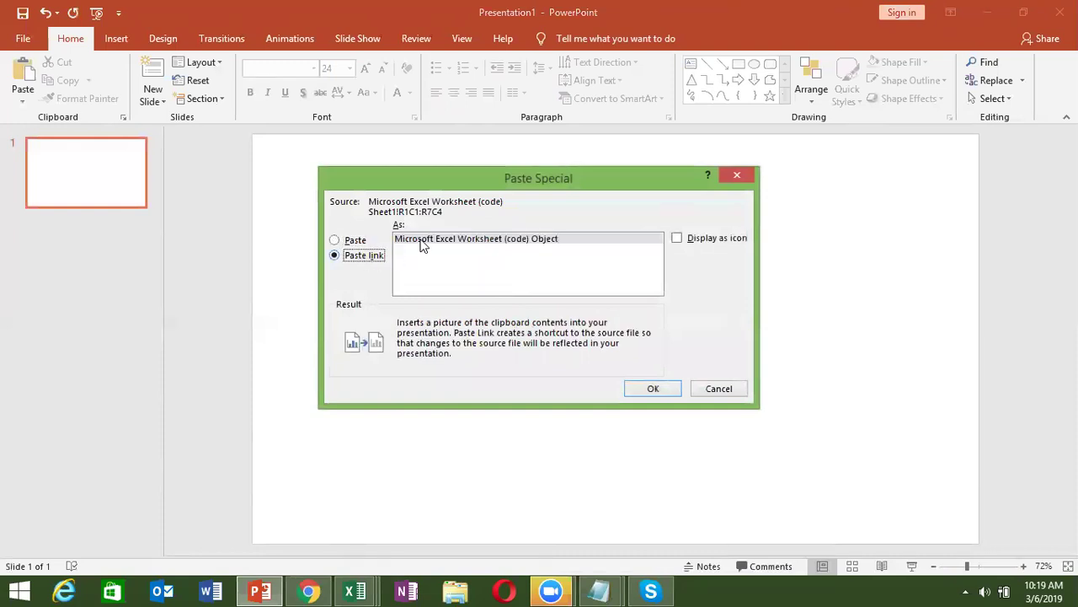
left_click(422, 242)
left_click(654, 389)
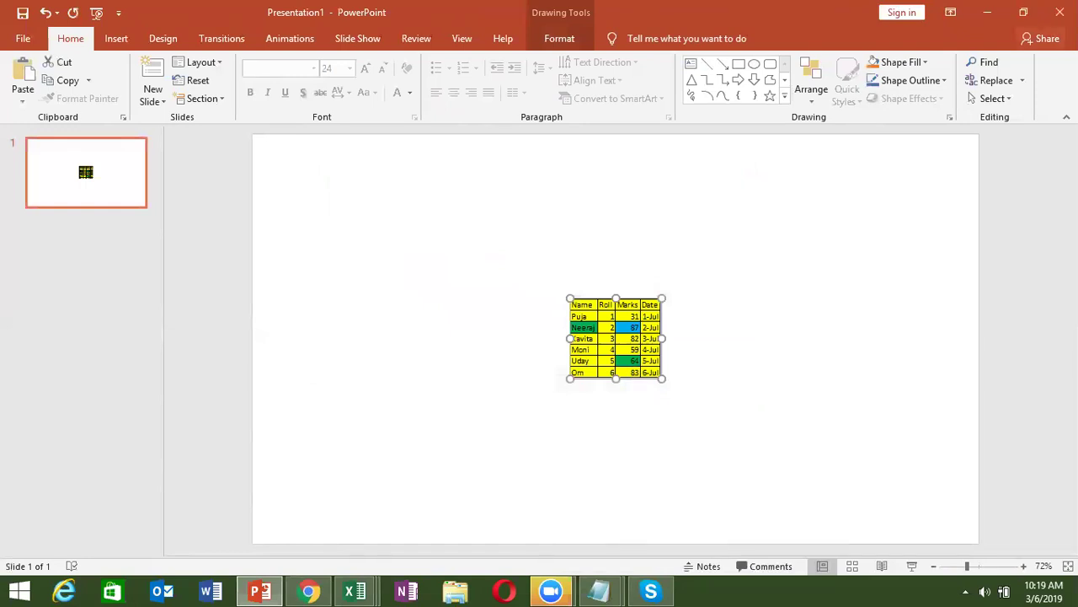
left_click(1060, 11)
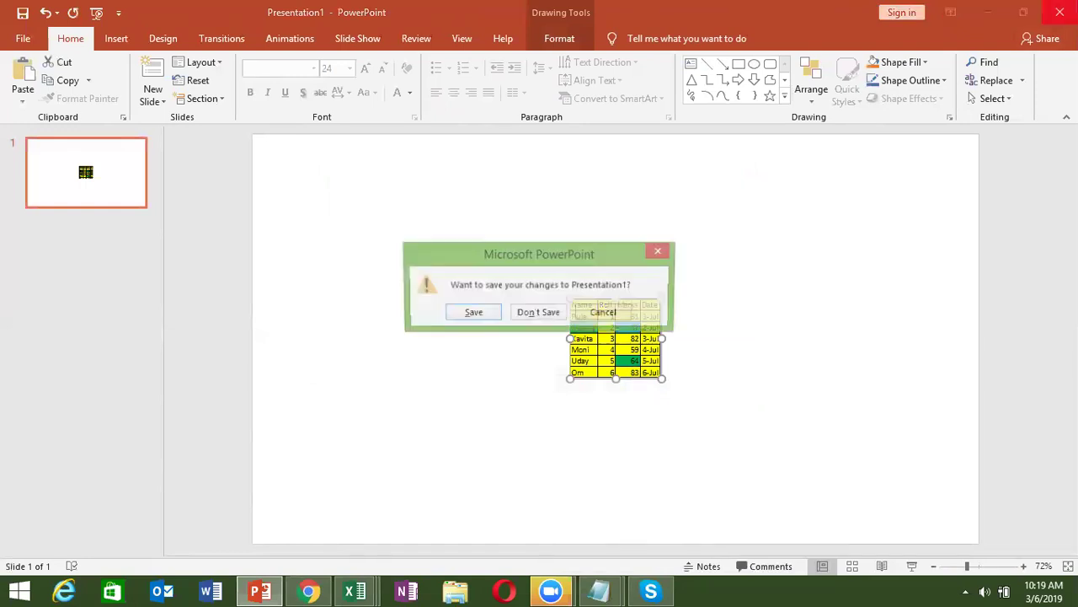
left_click(544, 312)
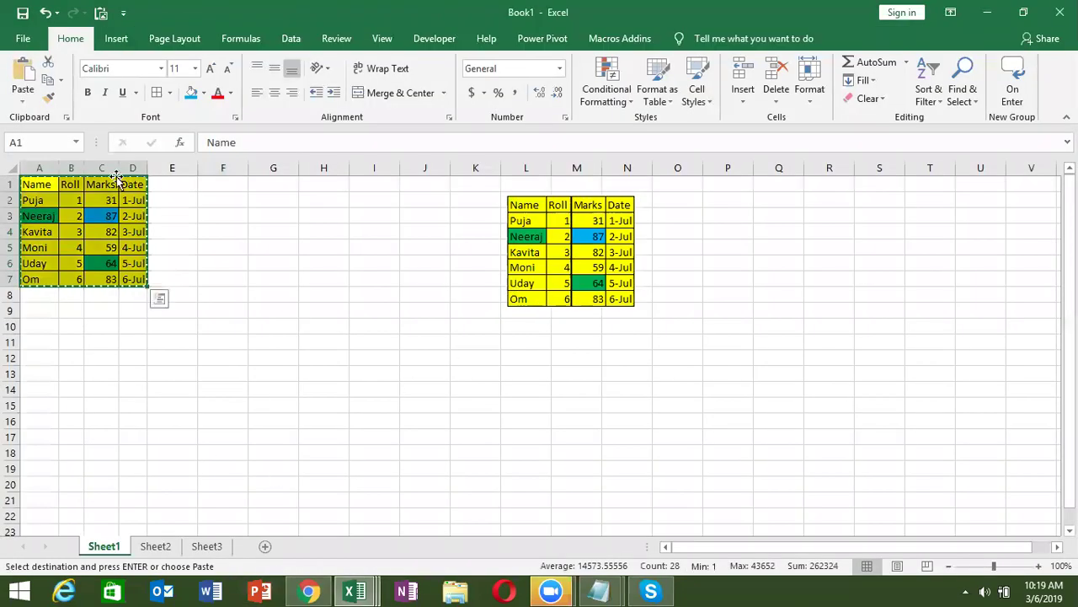
left_click(23, 40)
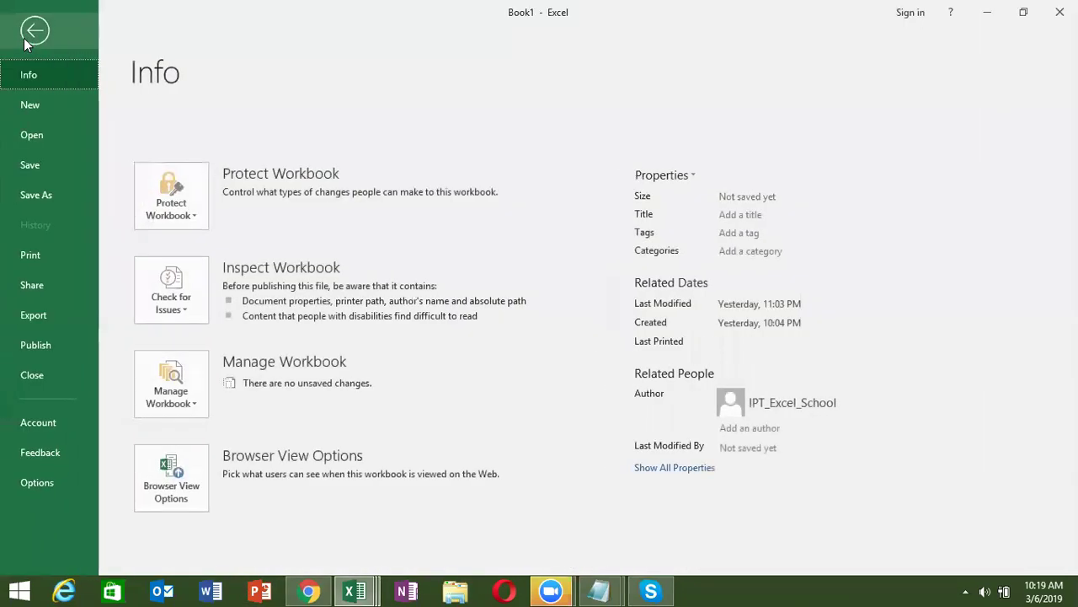
left_click(32, 135)
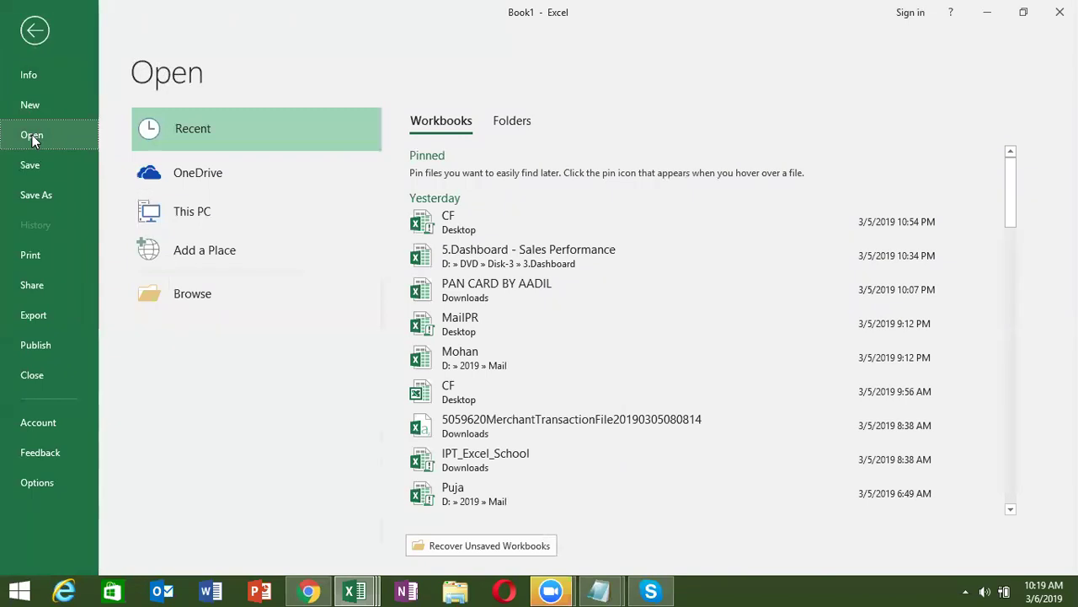
key("Escape")
key("Escape")
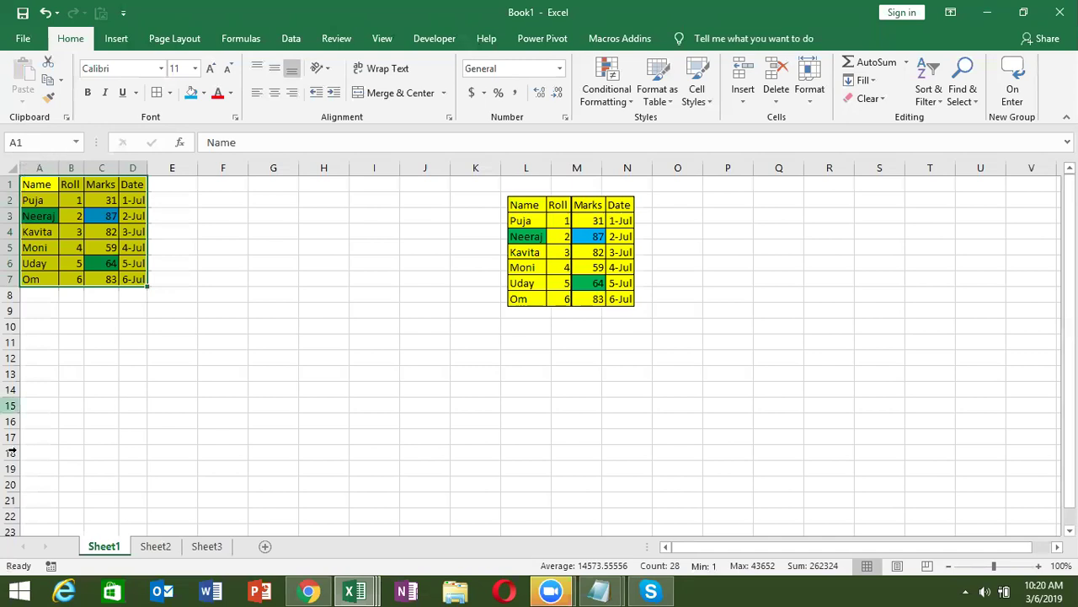
Step: Show Sheet2's grid of percentages and launch Outlook from the taskbar
left_click(155, 548)
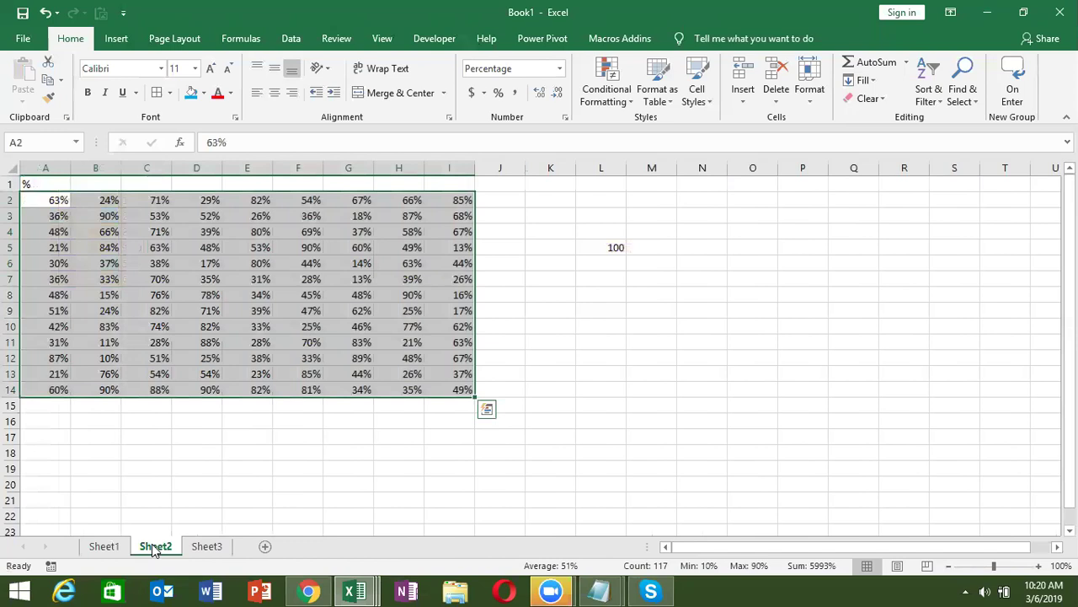
left_click(173, 592)
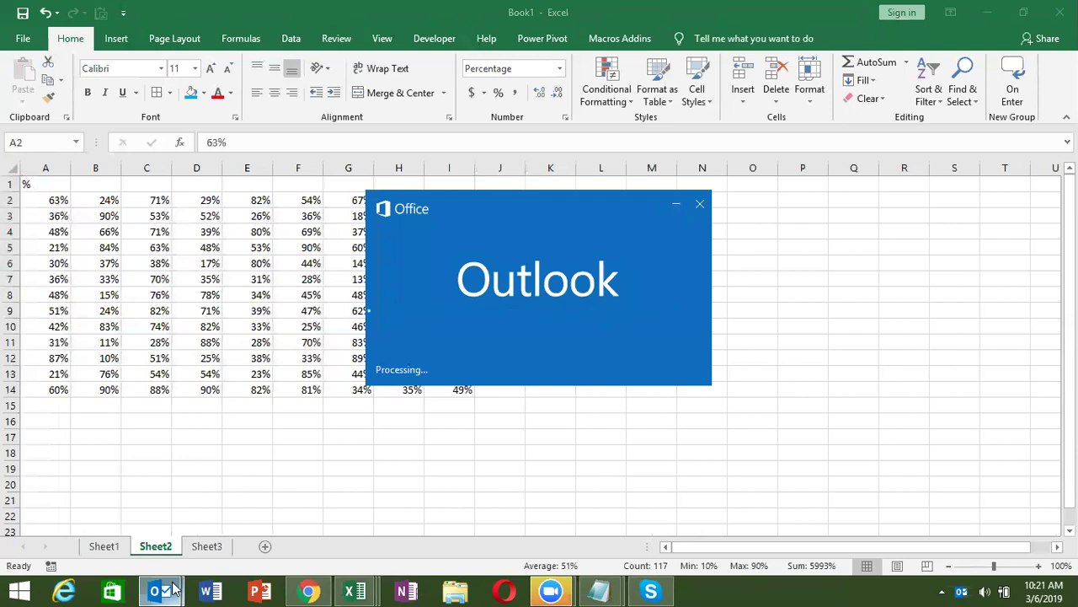
Step: Dismiss Outlook's Hi message and bring the Book1 workbook back to the front
mouse_move(173, 587)
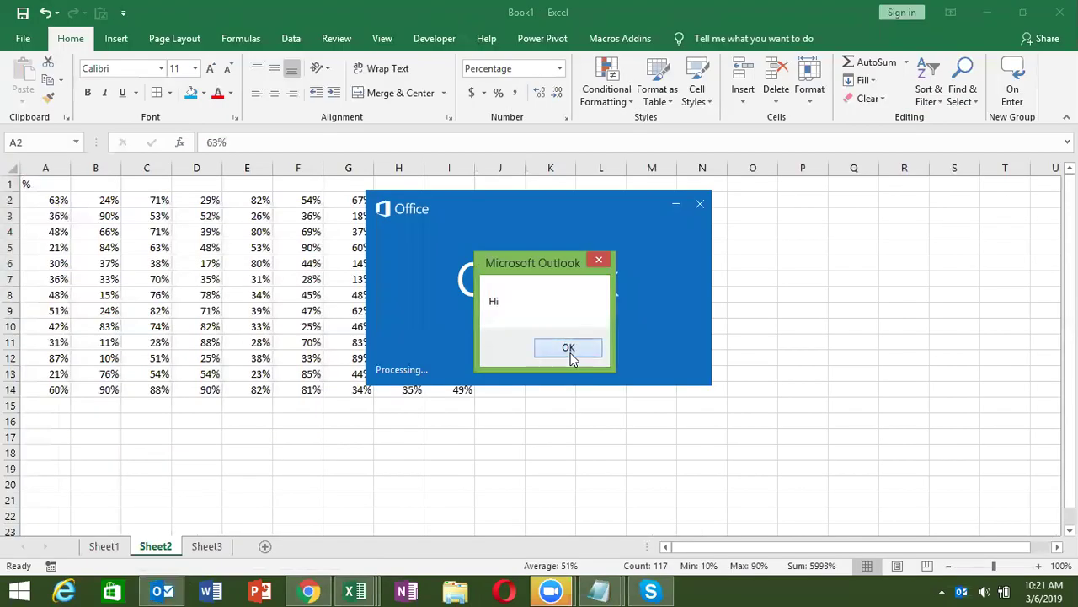
left_click(571, 352)
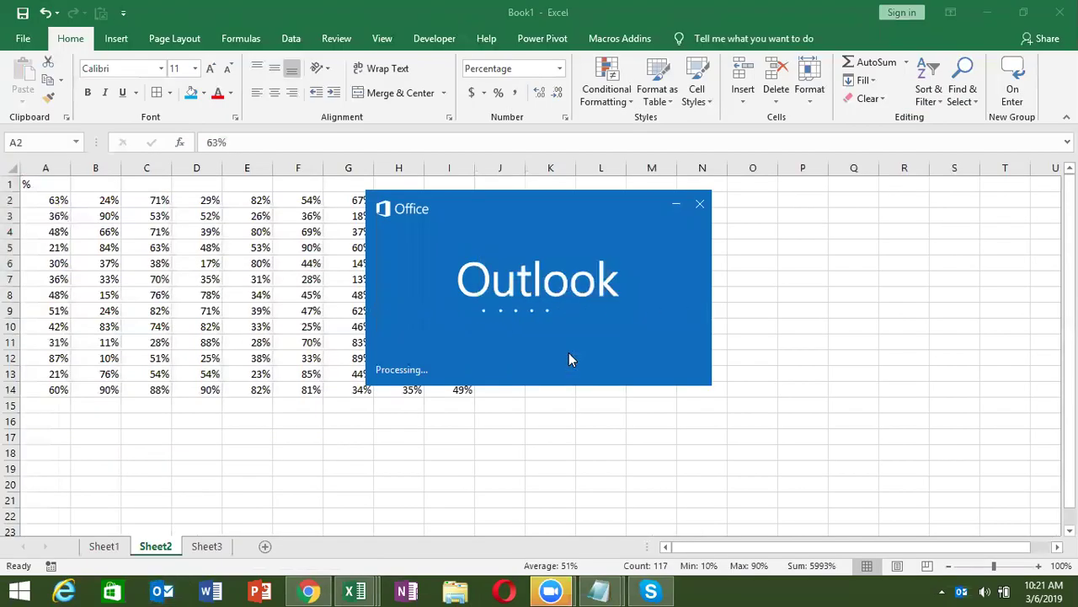
mouse_move(354, 591)
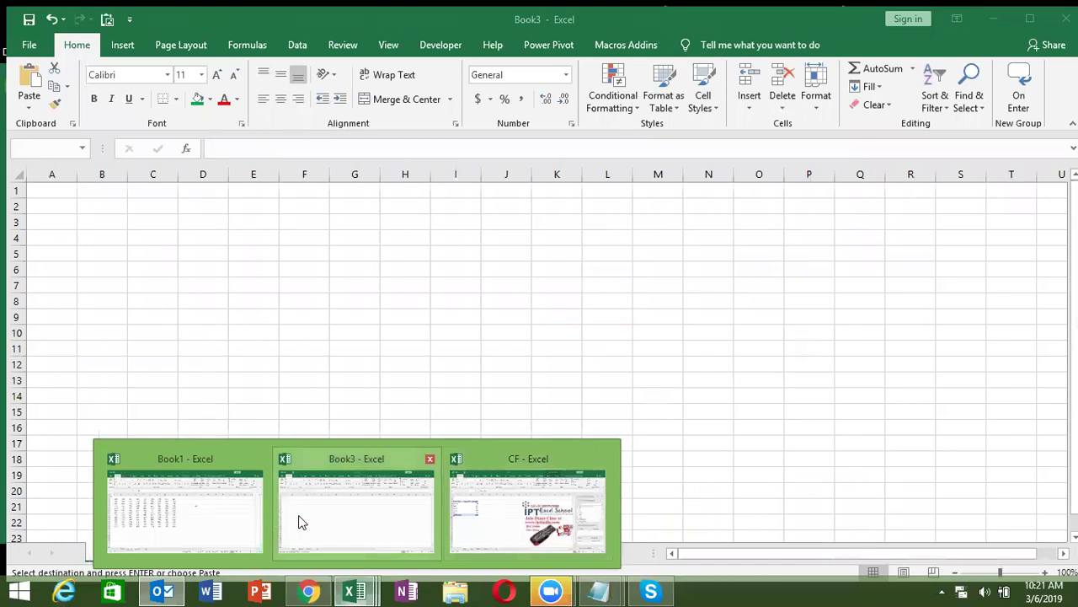
left_click(285, 522)
left_click(166, 547)
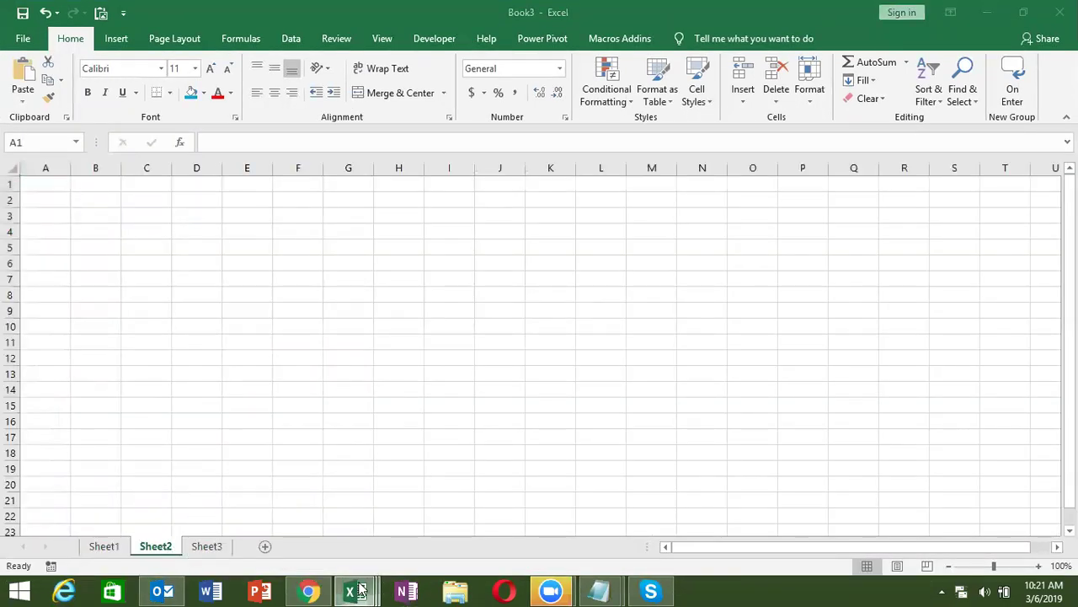
mouse_move(354, 591)
left_click(216, 516)
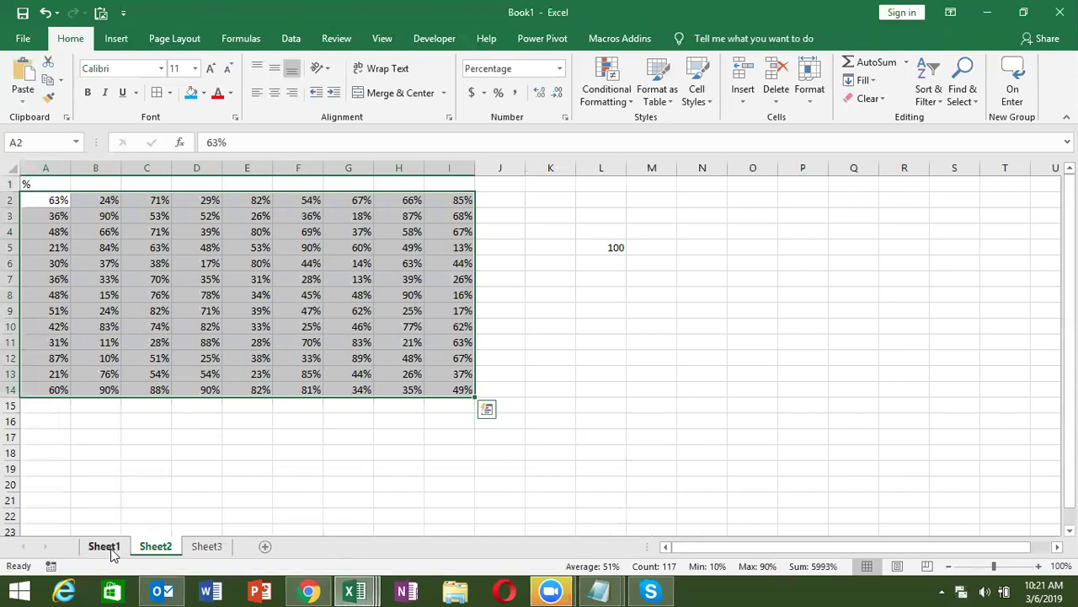
left_click(105, 547)
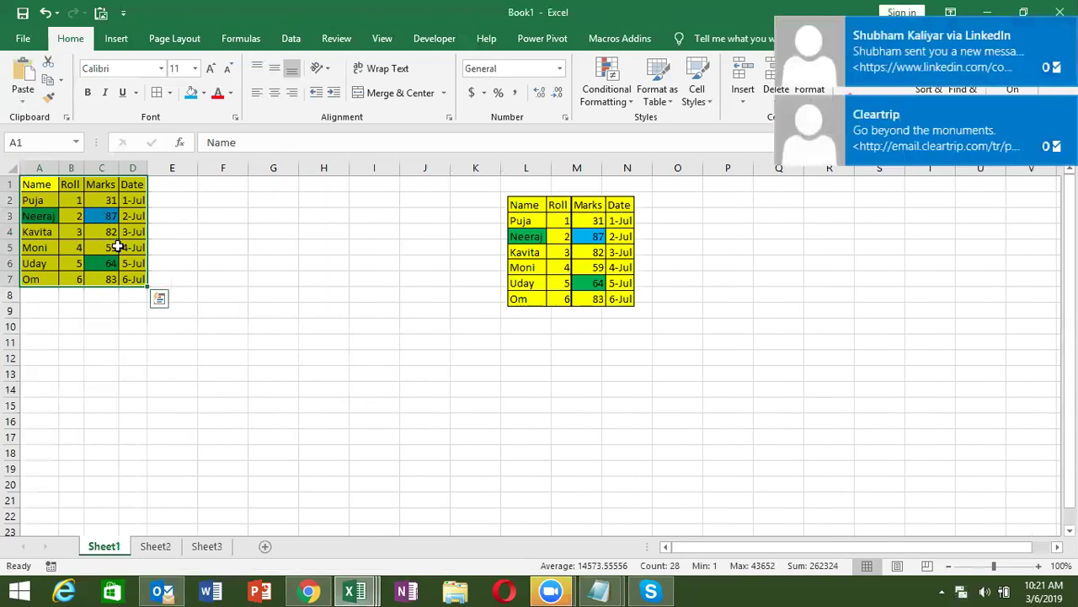
key("ctrl+c")
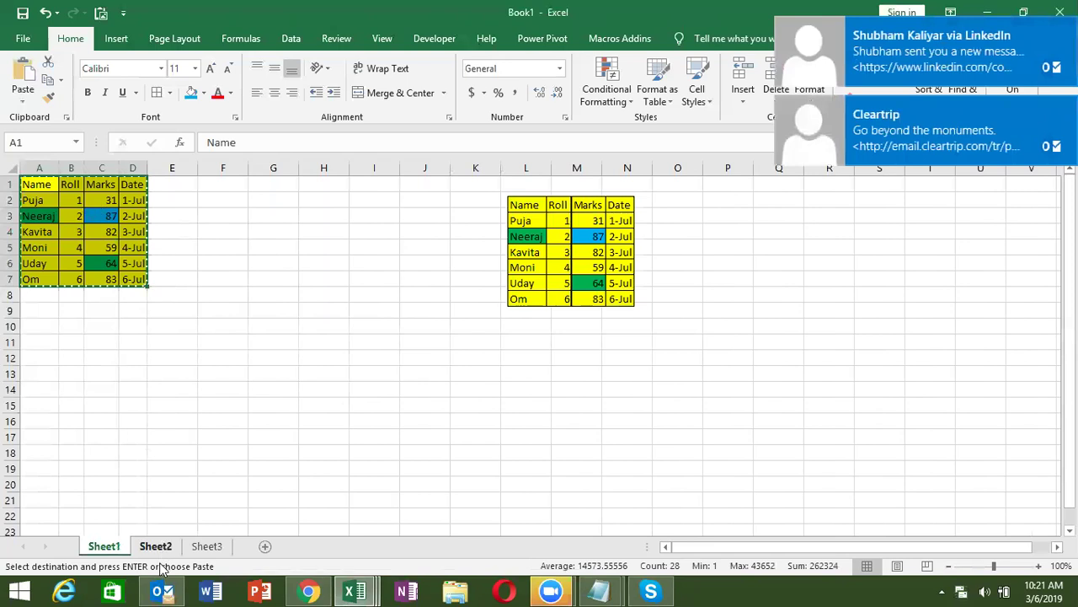
left_click(166, 589)
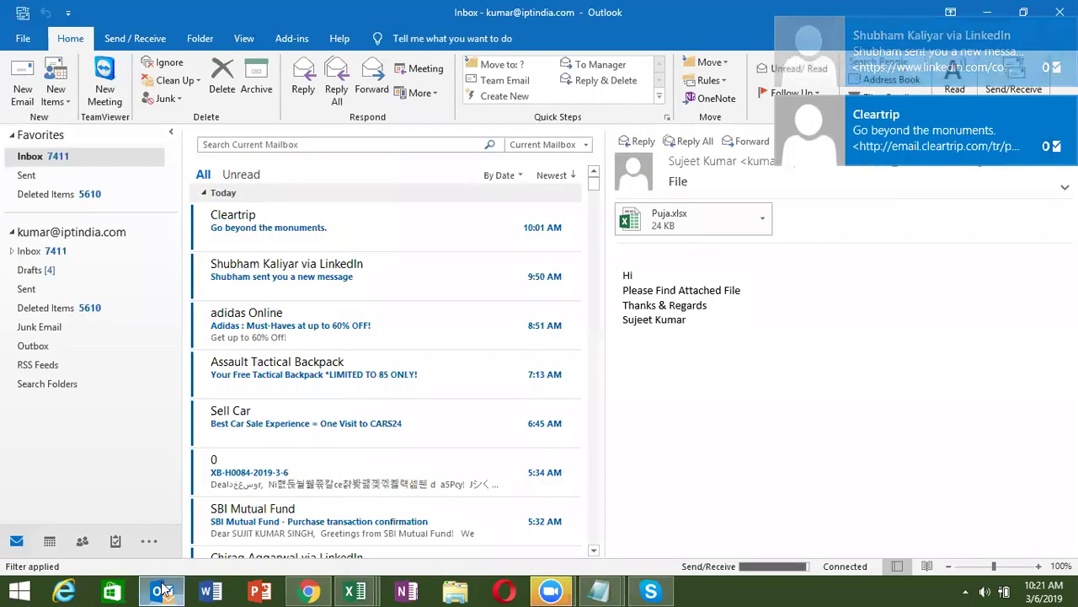
Step: Compose a new email and Paste Special the marks table into its body as a linked Excel object
left_click(23, 94)
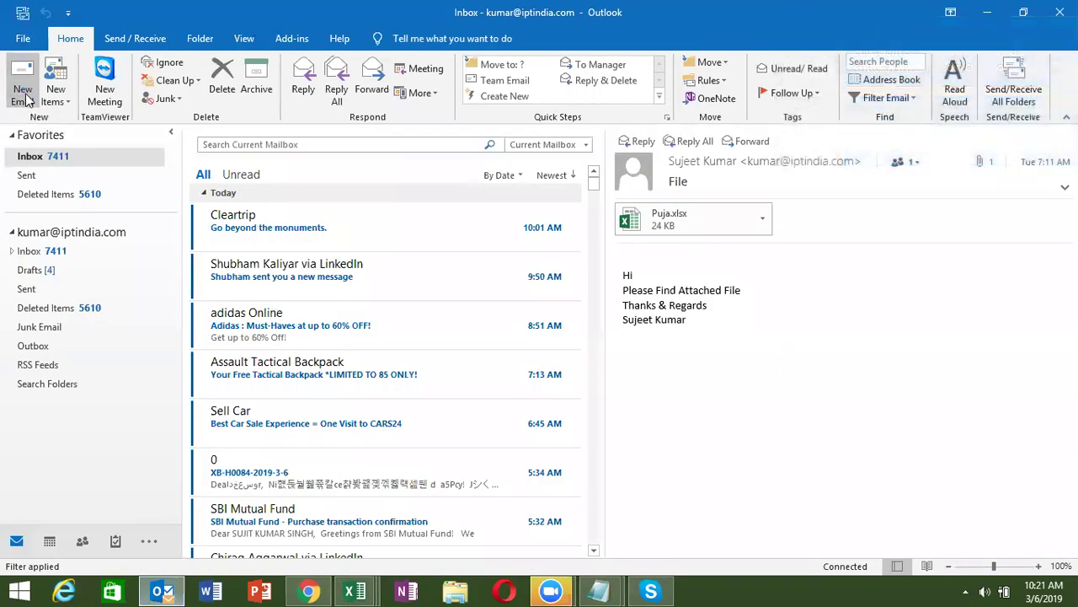
left_click(54, 215)
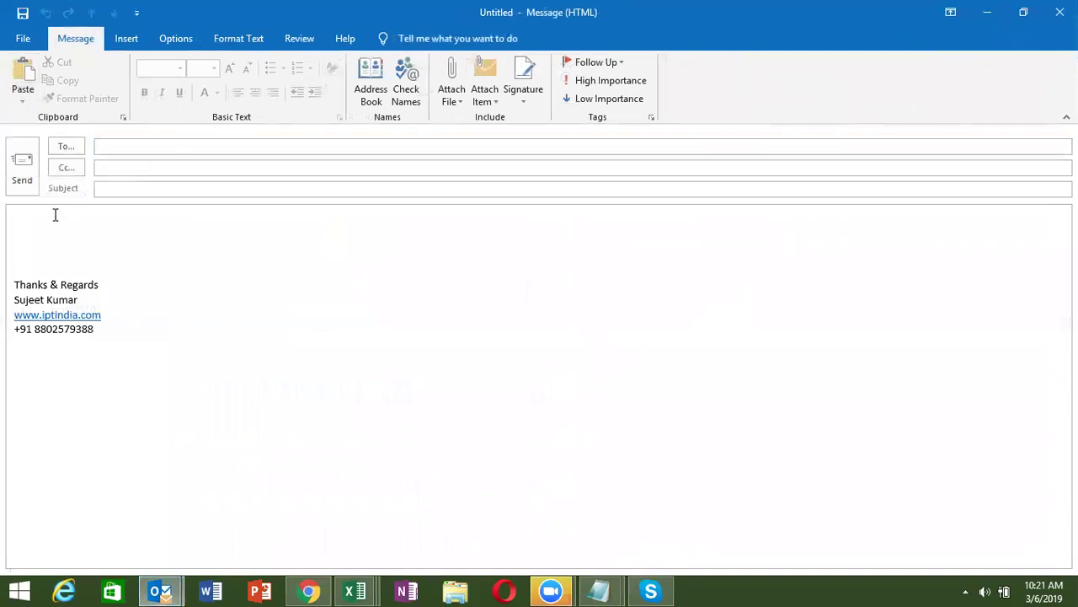
left_click(23, 99)
left_click(52, 162)
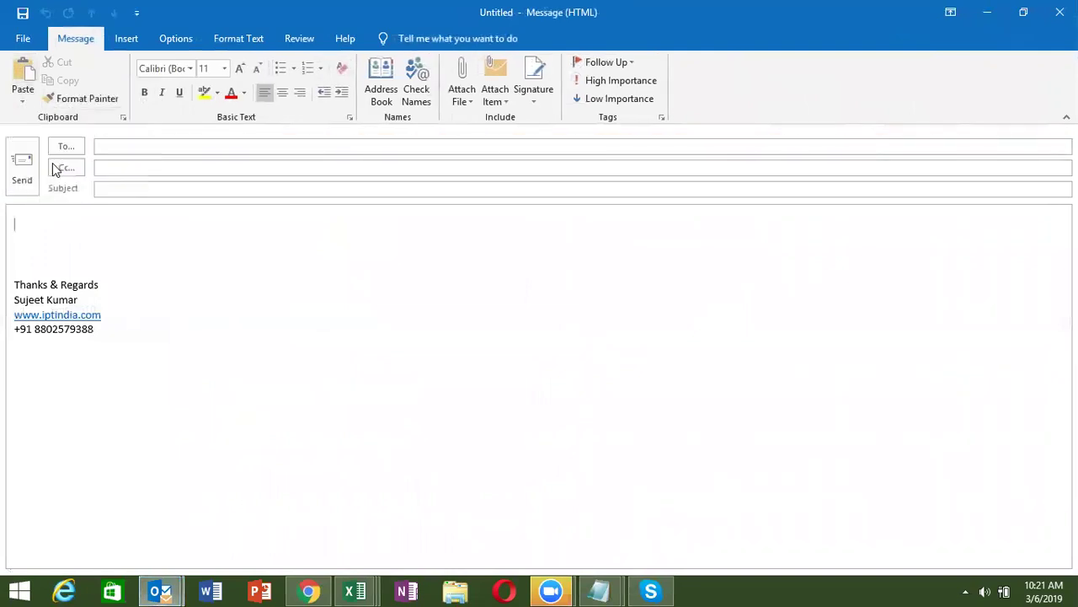
left_click(366, 233)
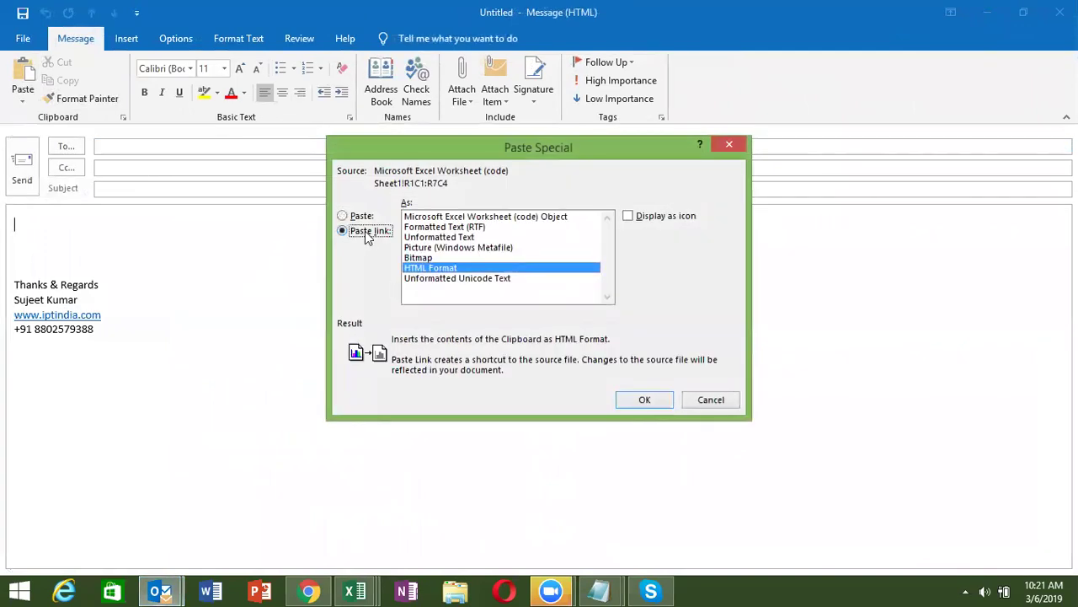
left_click(420, 217)
left_click(644, 400)
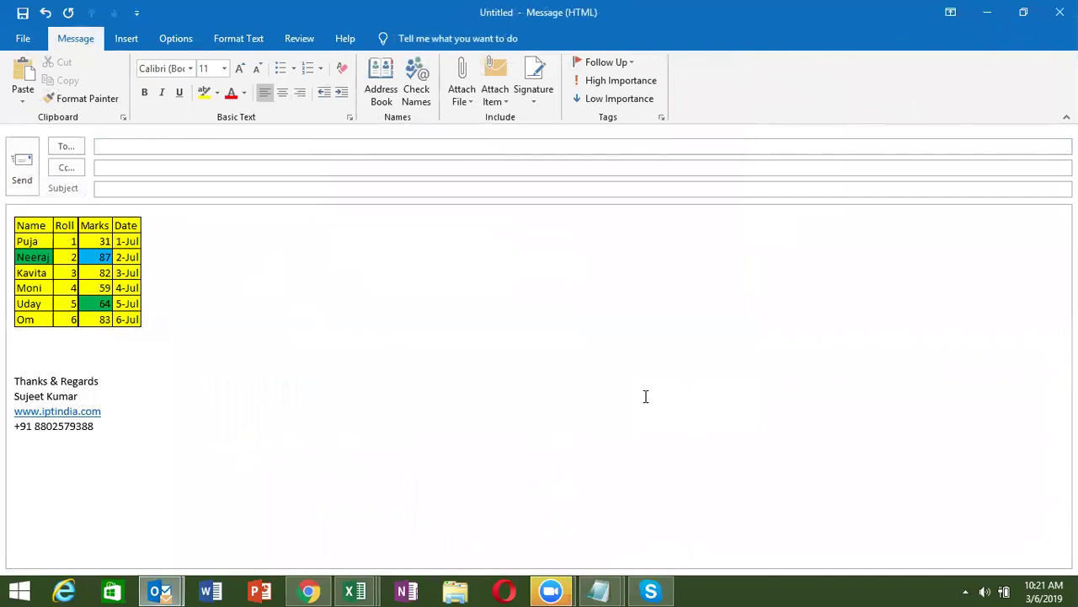
Step: Fill the To field from the autocomplete suggestion and enter the subject 'Sales Update'
left_click(156, 147)
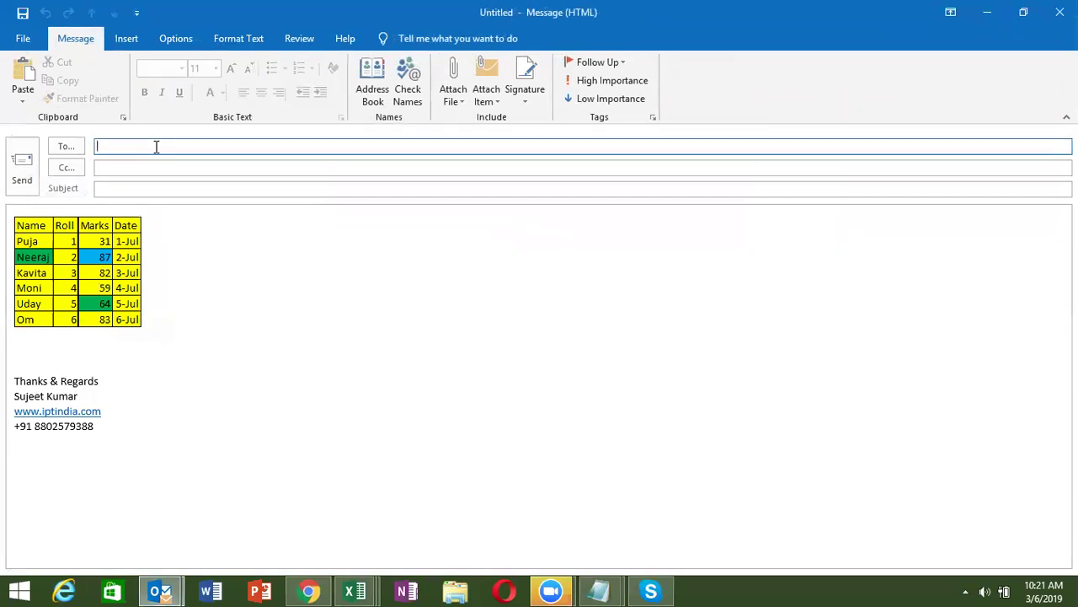
type("kum")
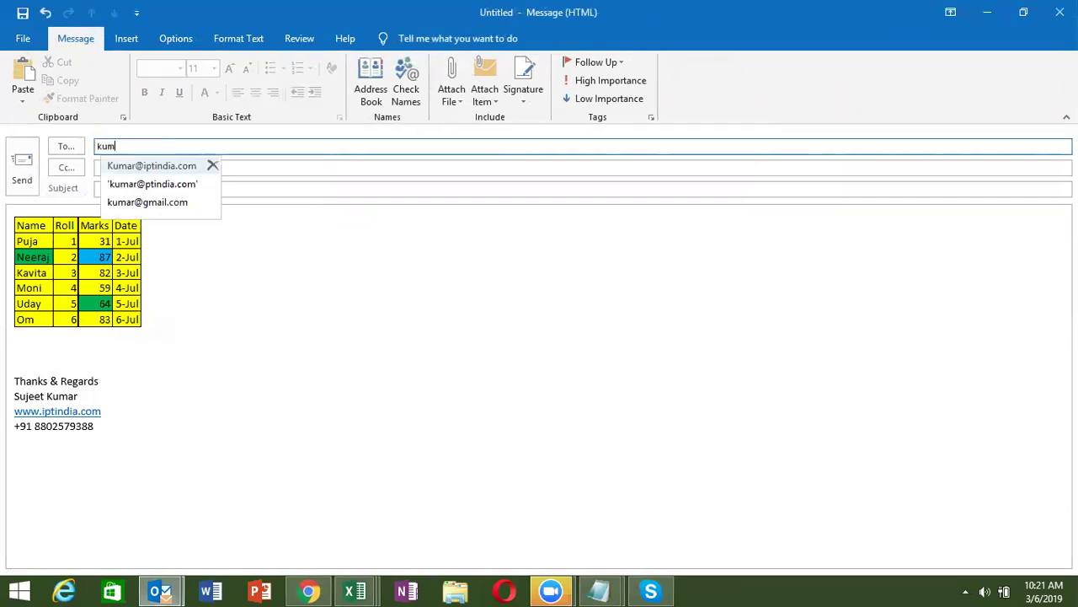
key("Return")
key("Tab")
key("Tab")
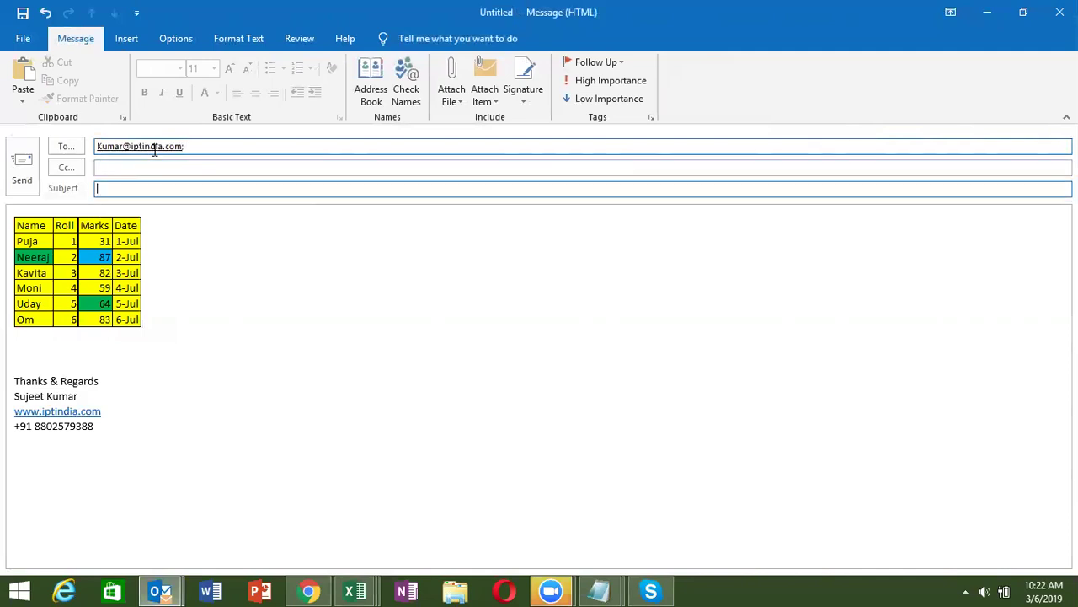
type("Sales ")
type("Update")
left_click(213, 223)
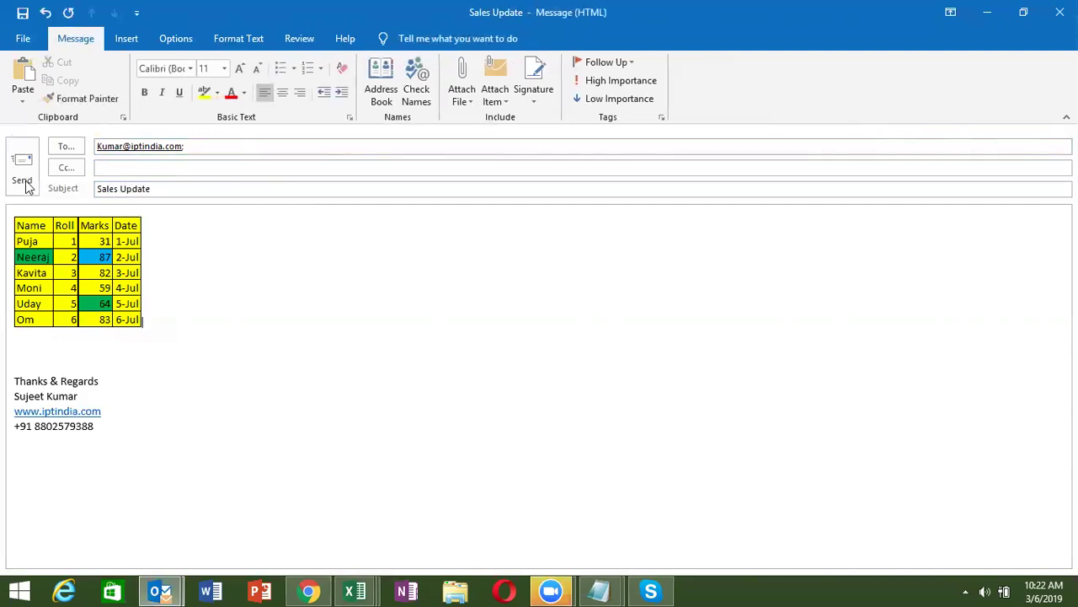
Step: Save the message as an Outlook Template on the Desktop, then close it keeping changes
left_click(25, 41)
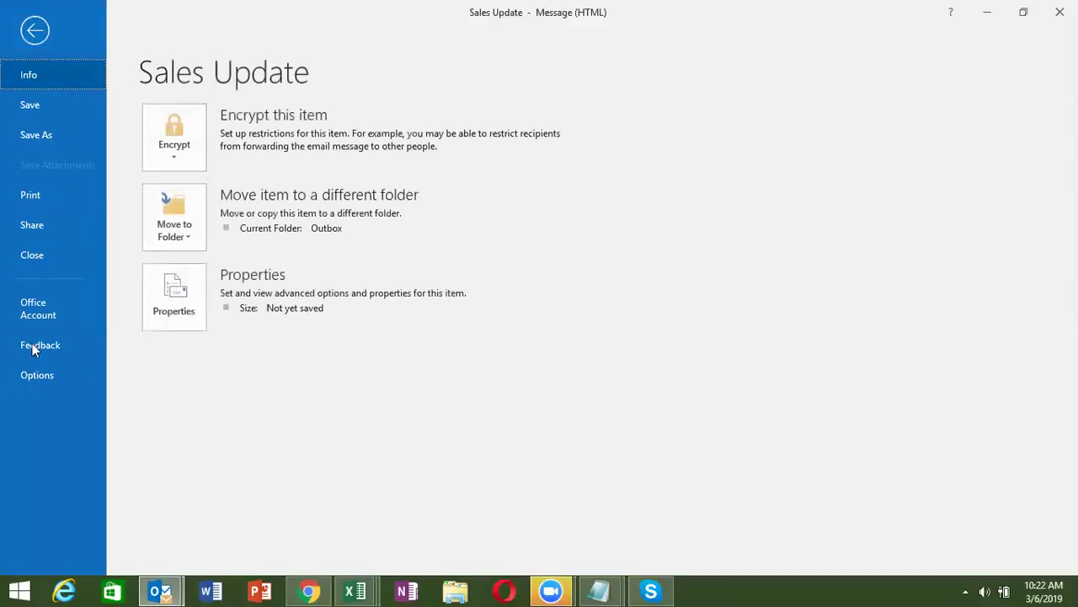
left_click(49, 135)
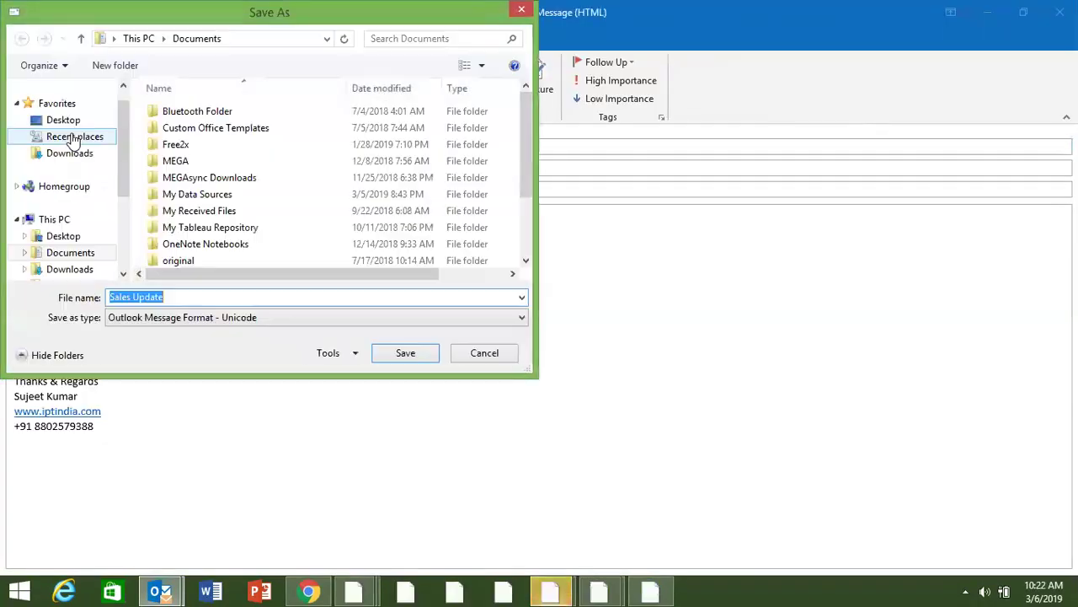
left_click(53, 121)
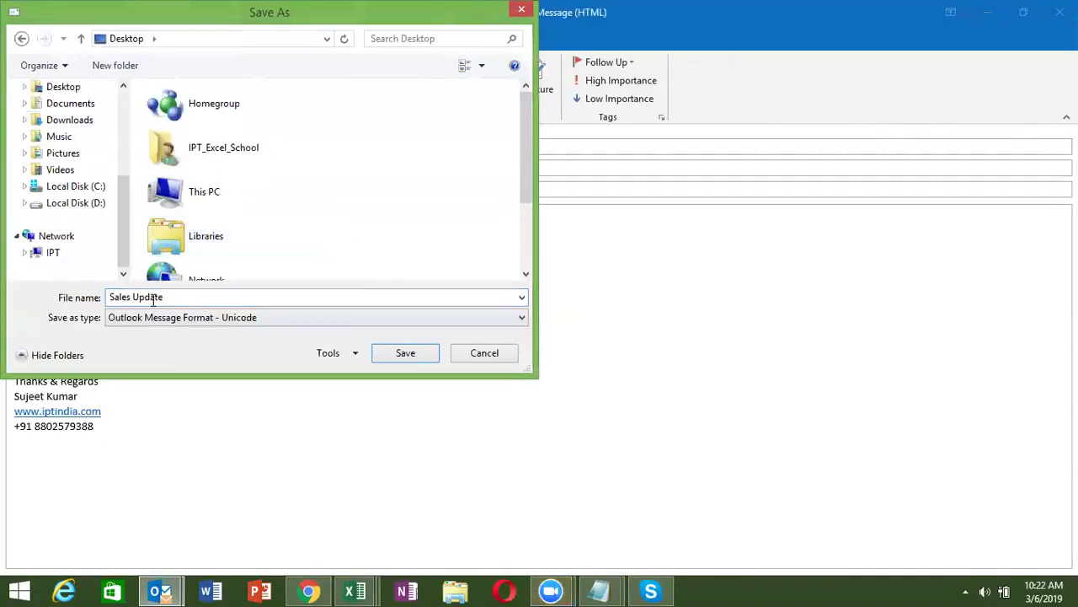
left_click(171, 323)
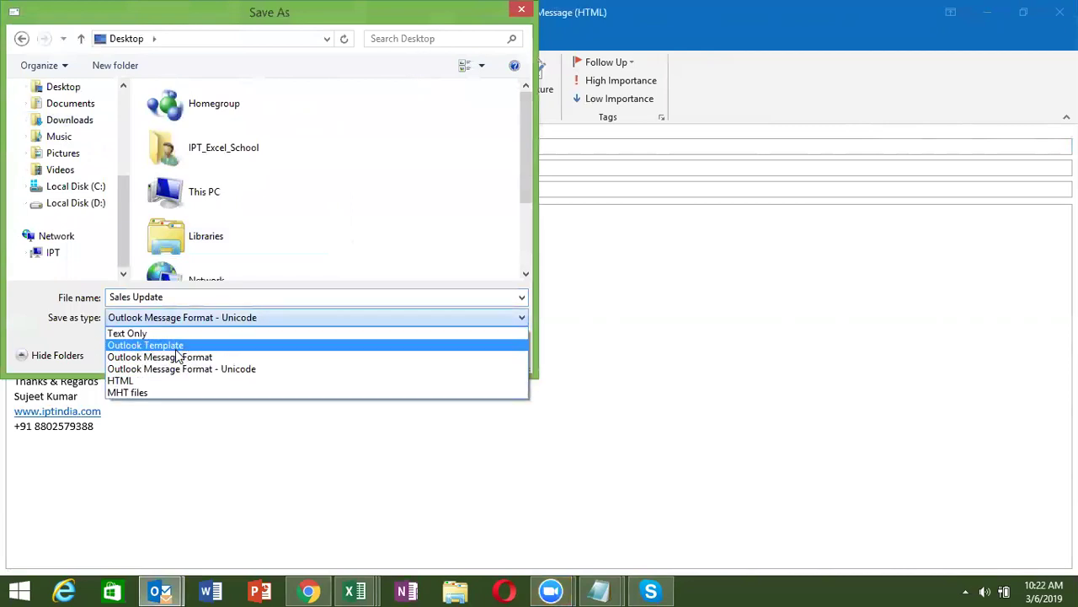
left_click(176, 347)
left_click(63, 87)
left_click(400, 355)
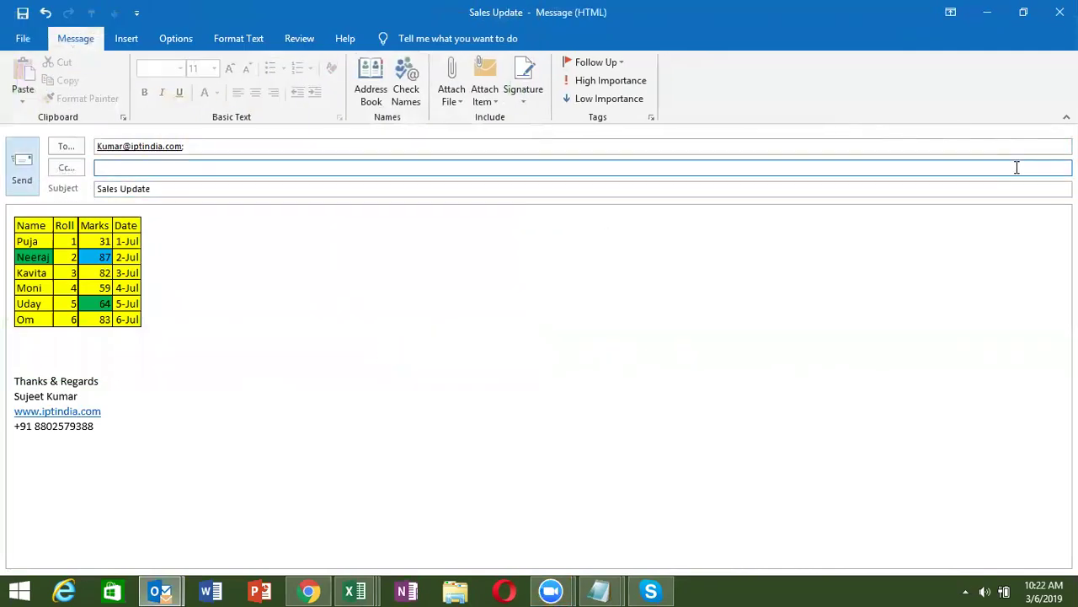
left_click(1059, 12)
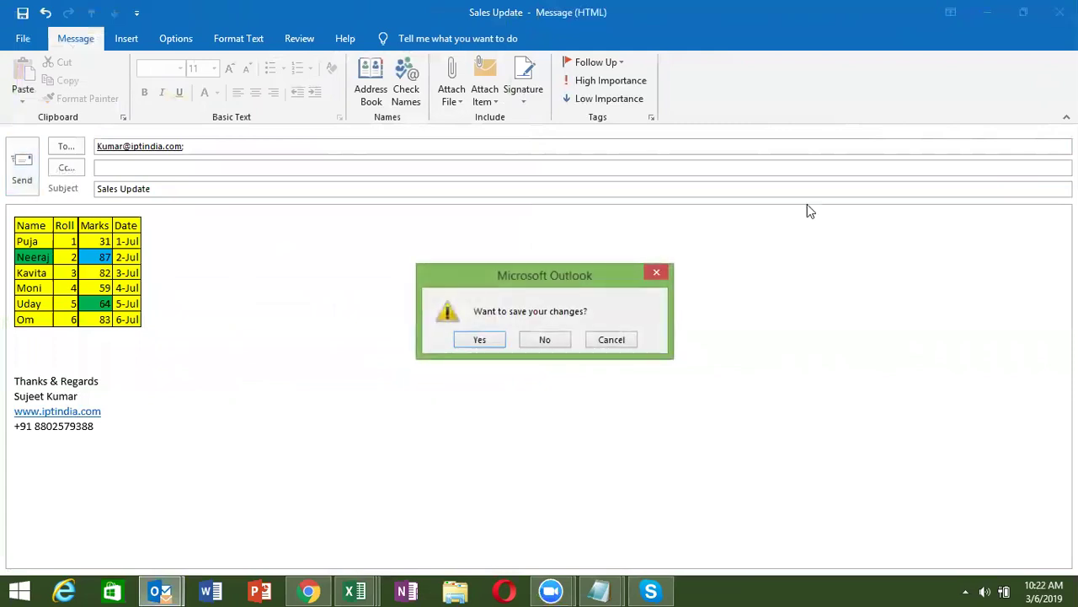
left_click(477, 339)
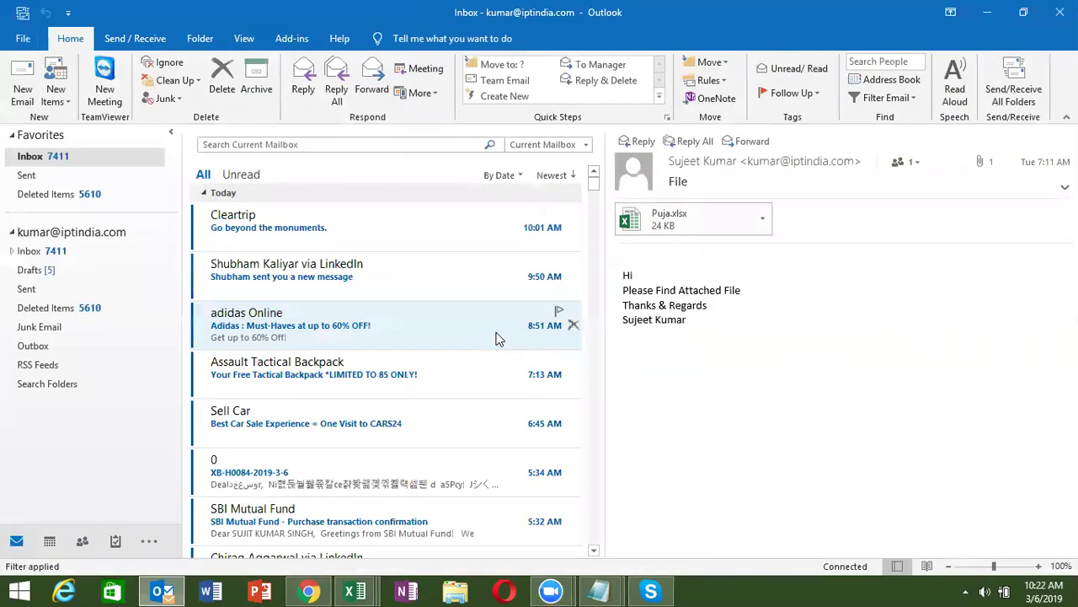
Step: Show the desktop and open the saved Sales Update message file
key("super+d")
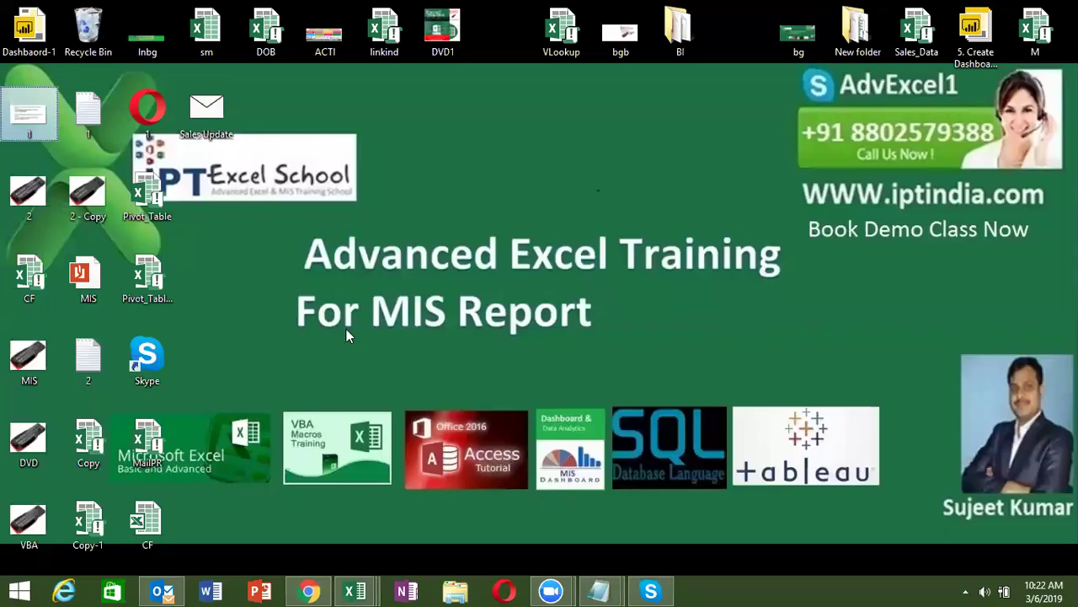
left_click(345, 335)
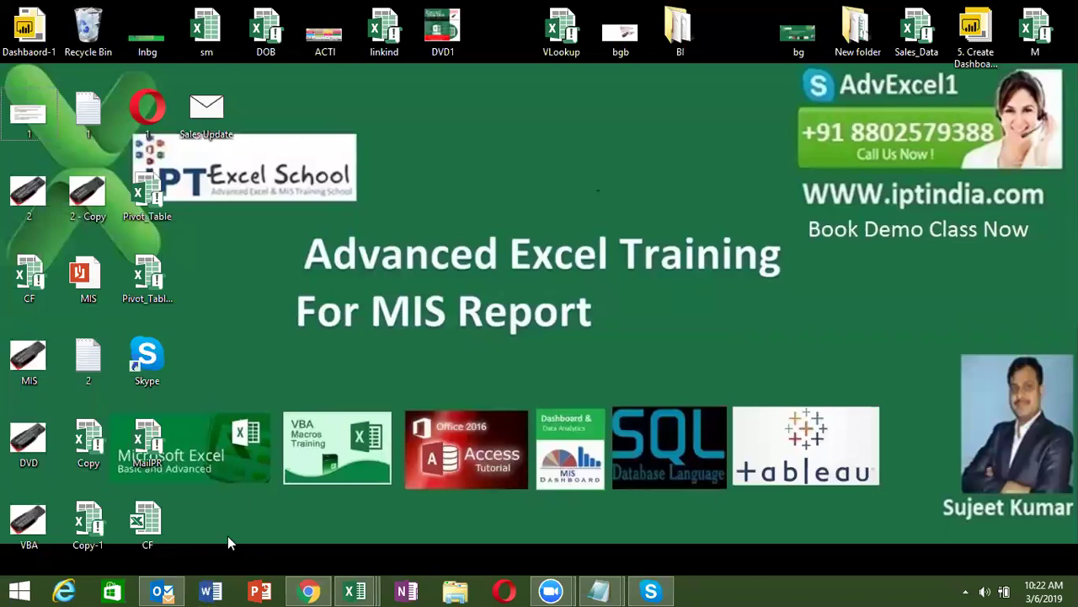
left_click(204, 116)
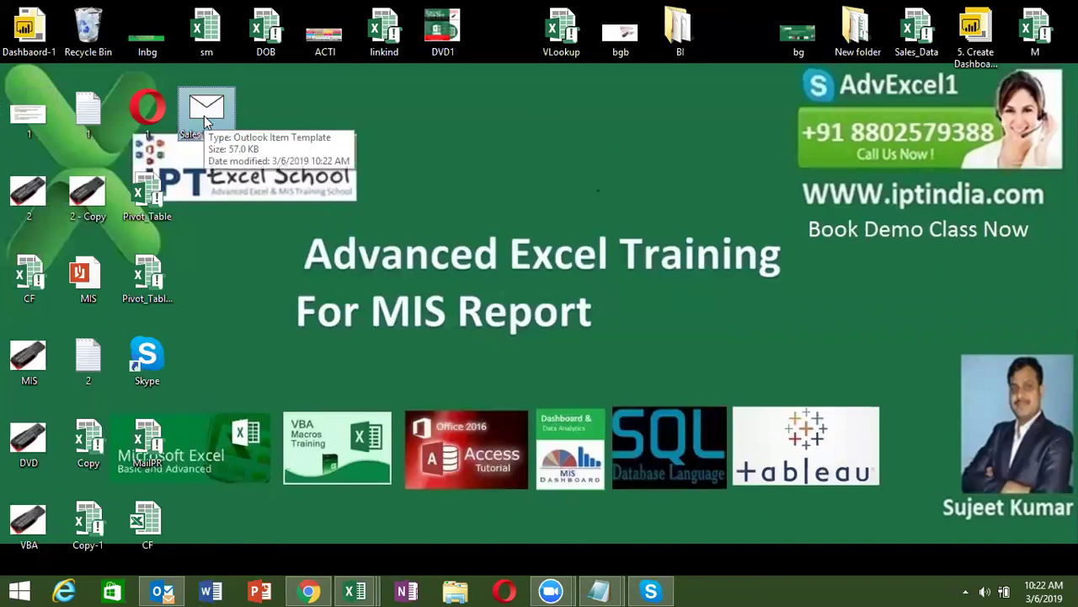
left_click(162, 590)
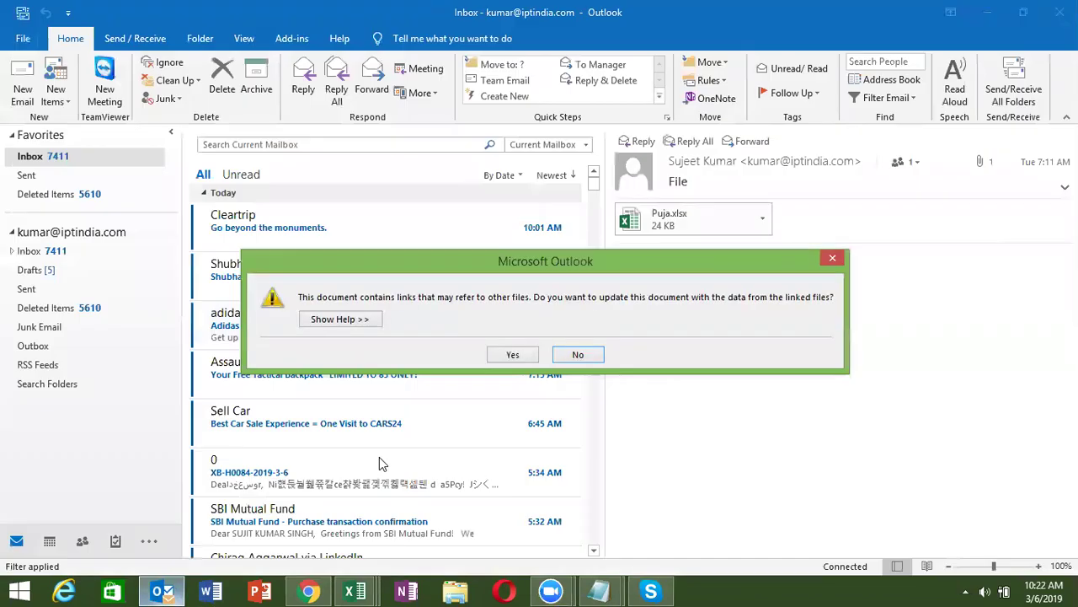
Step: Accept updating the linked data, then fill the name cell A5 blue in Book1
left_click(513, 355)
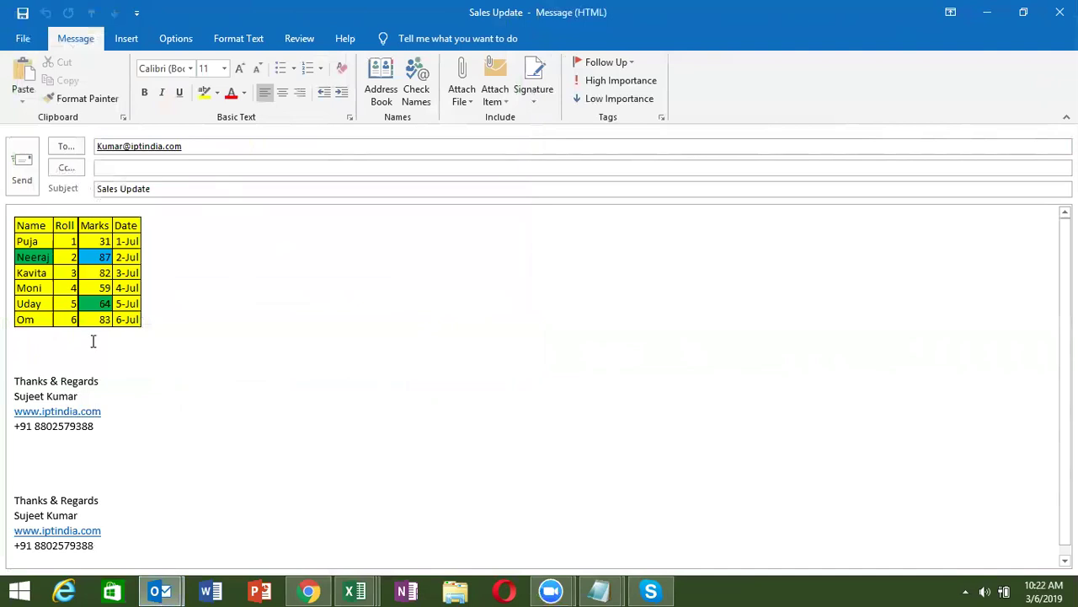
right_click(82, 284)
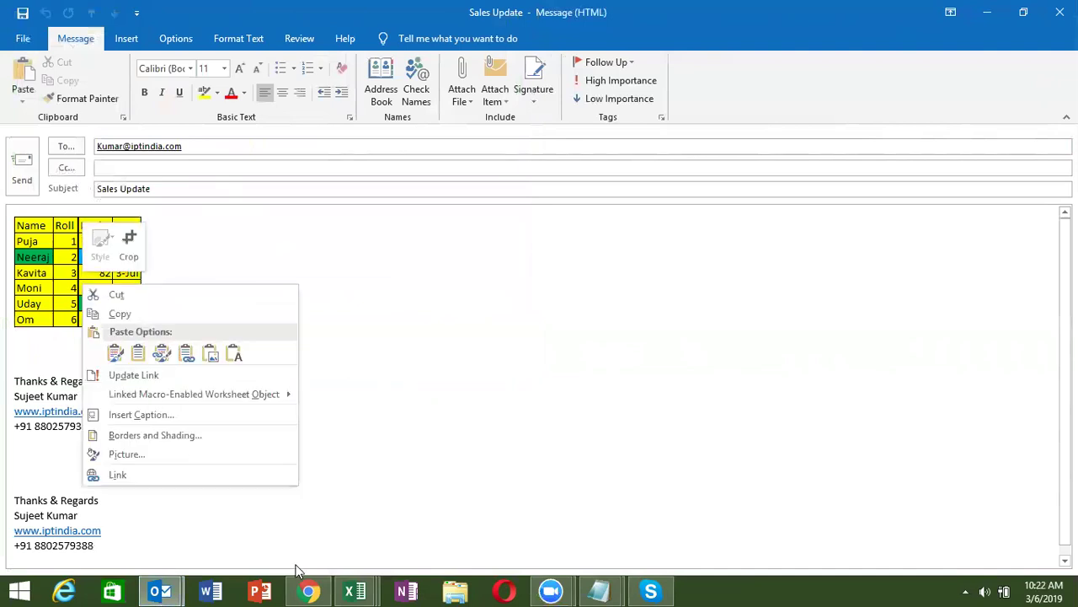
left_click(355, 591)
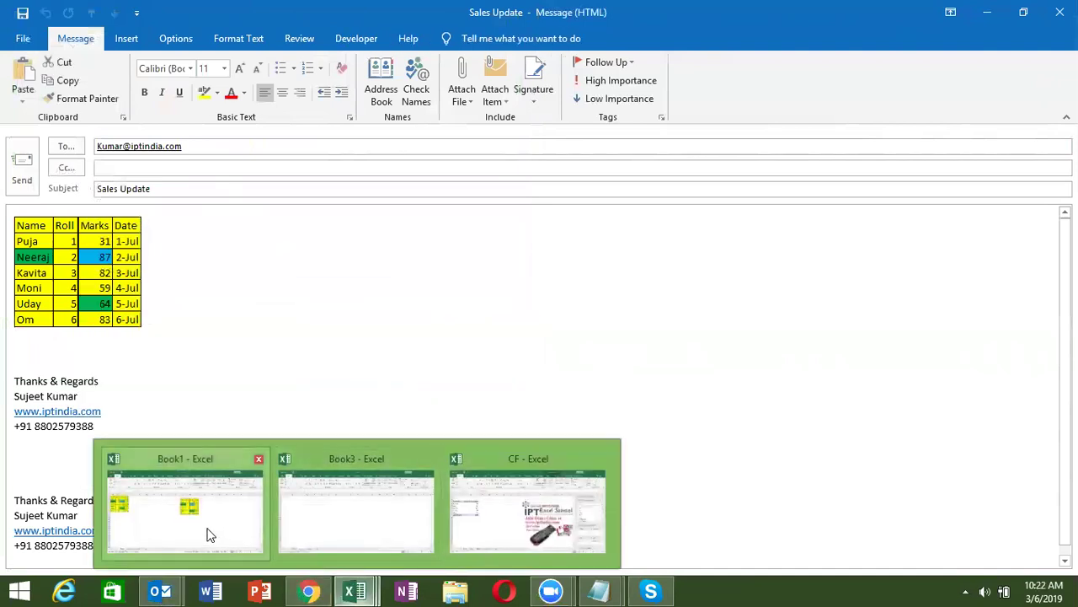
left_click(210, 534)
left_click(51, 248)
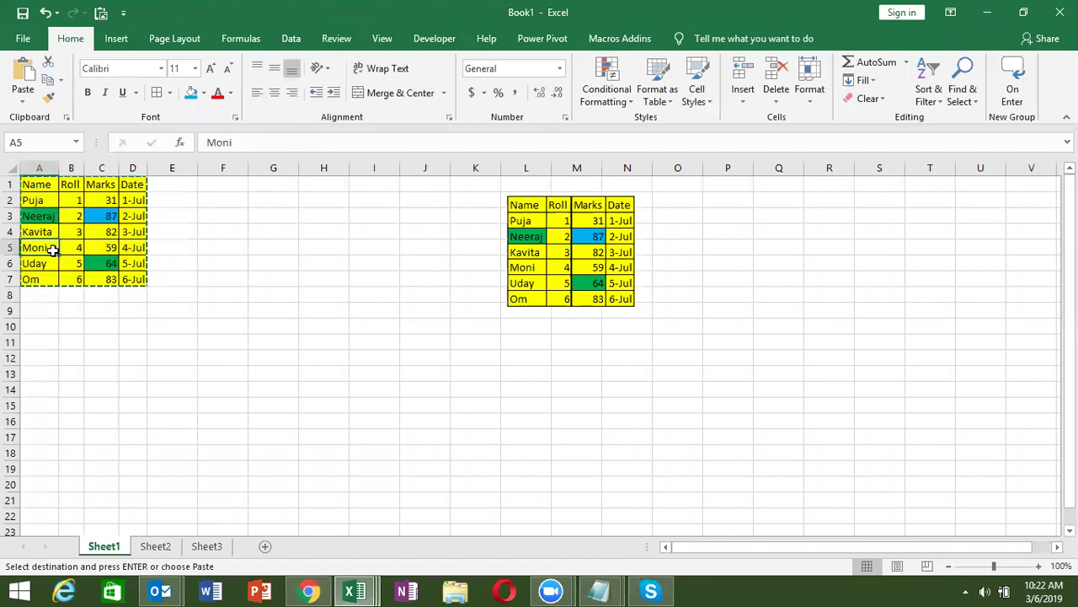
left_click(196, 97)
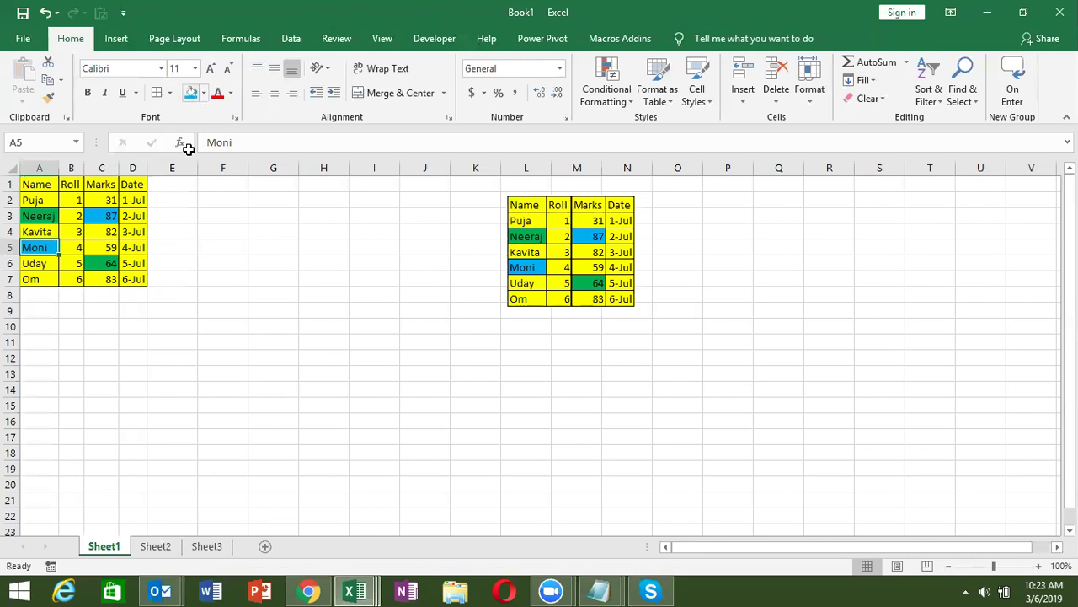
left_click(184, 234)
Step: Update the message's linked table to show the blue cell and send the email
key("alt+Tab")
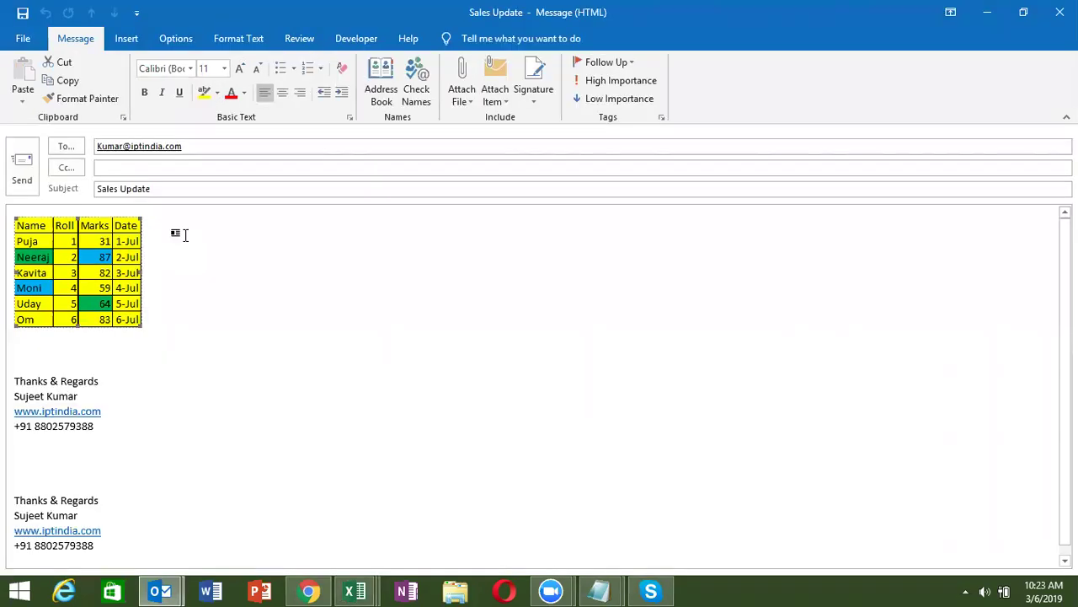
right_click(24, 294)
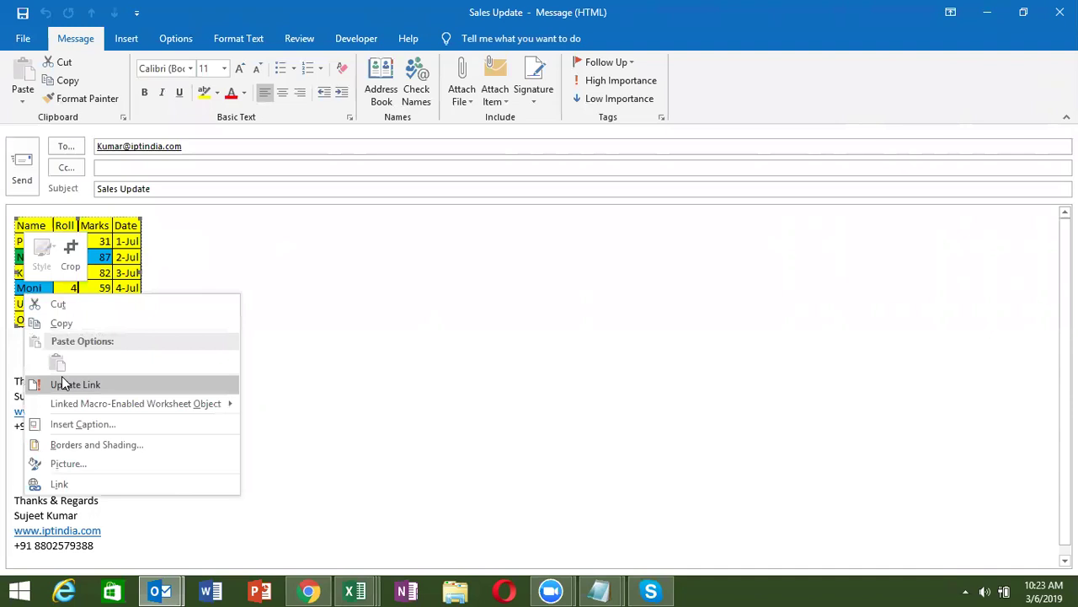
left_click(342, 224)
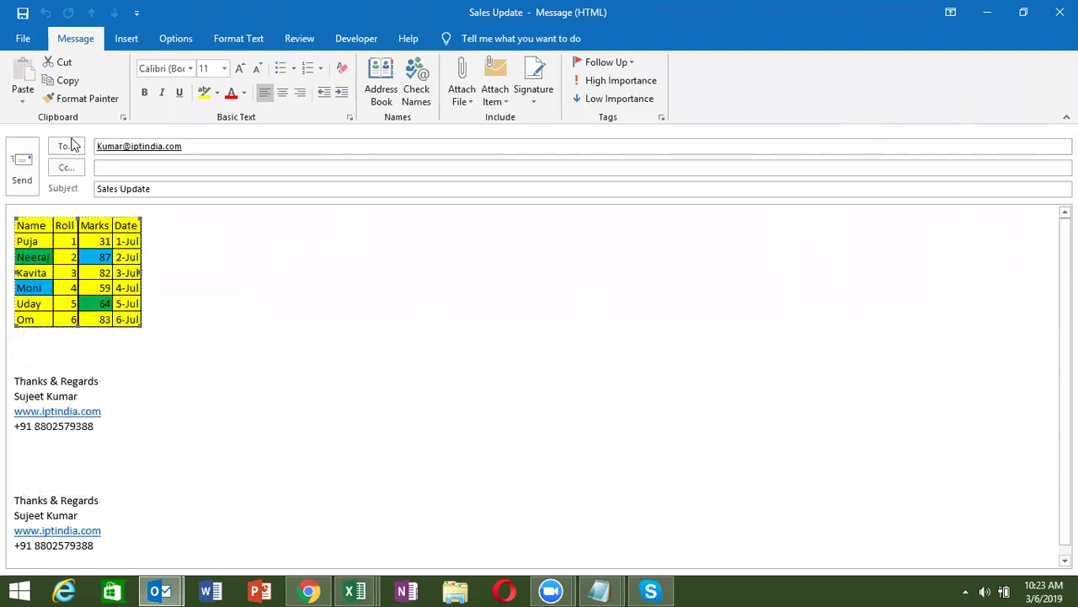
left_click(31, 178)
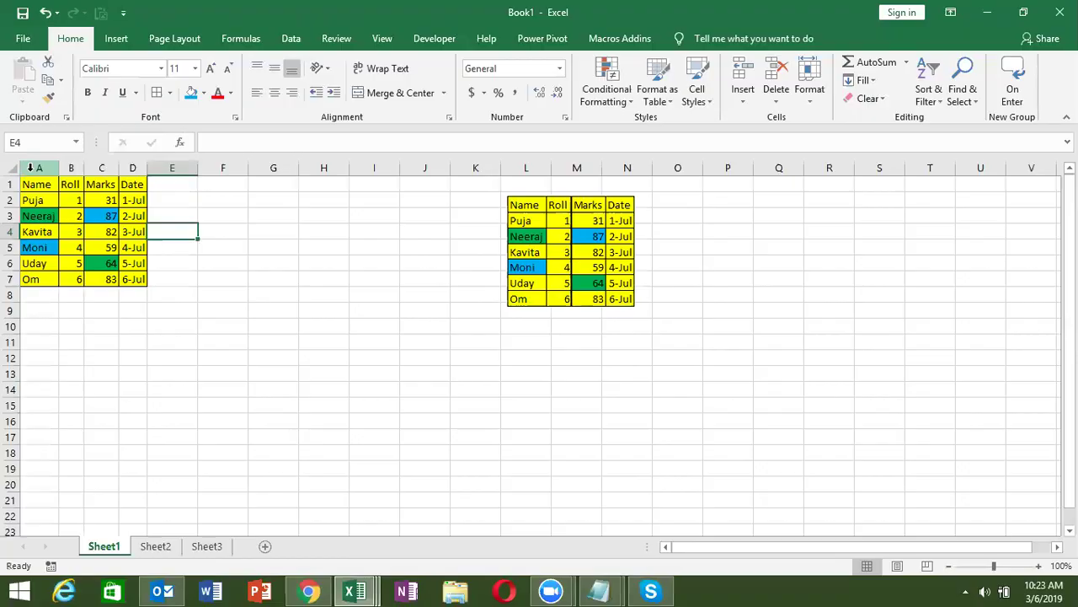
Step: Return to Book1 from the desktop and create a new blank workbook, Book4
key("super+d")
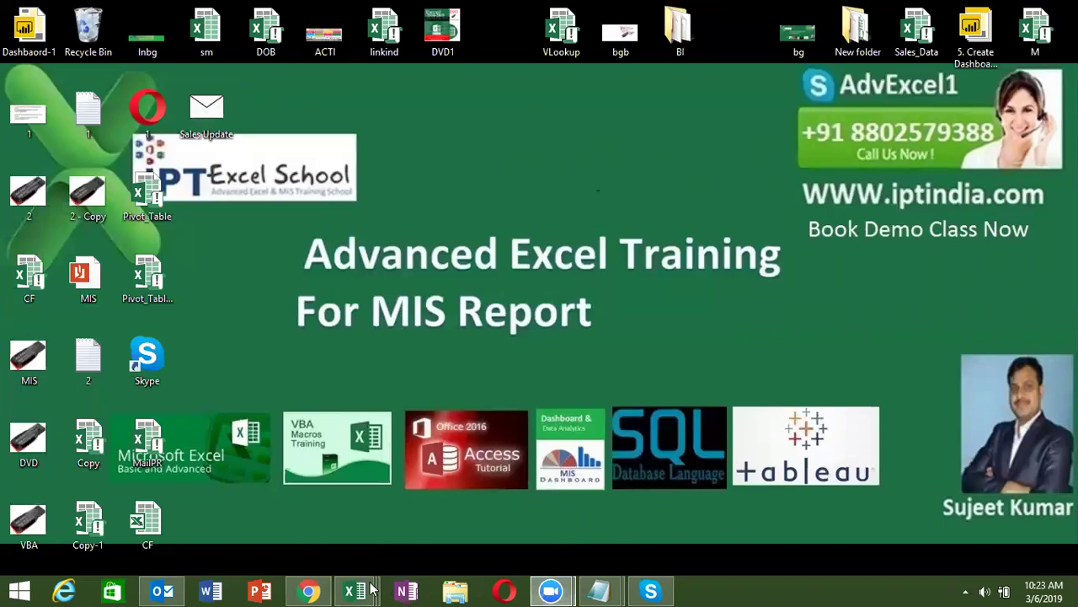
mouse_move(371, 589)
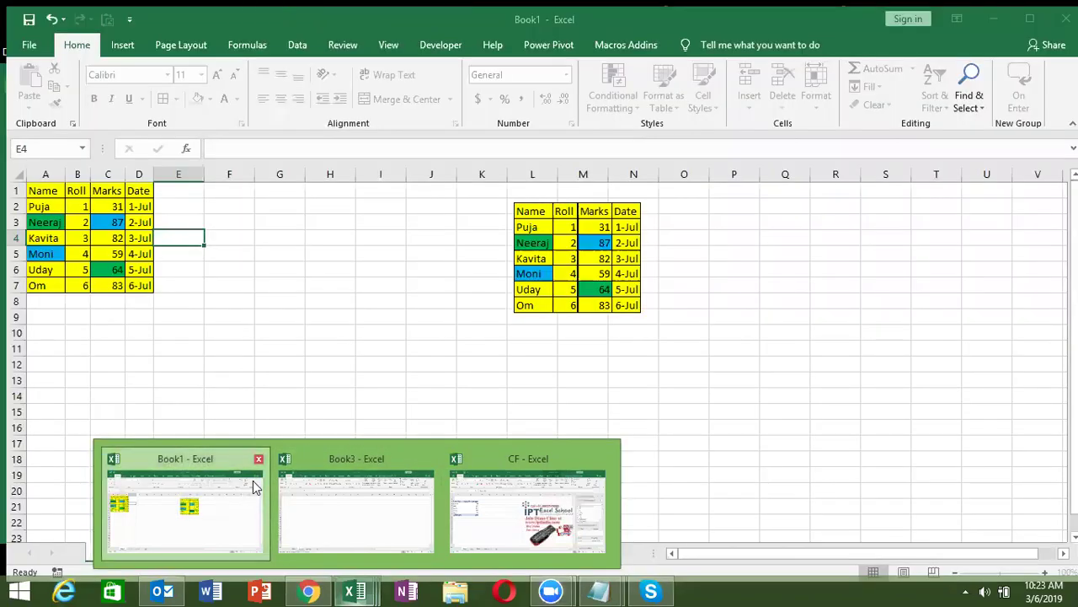
left_click(253, 480)
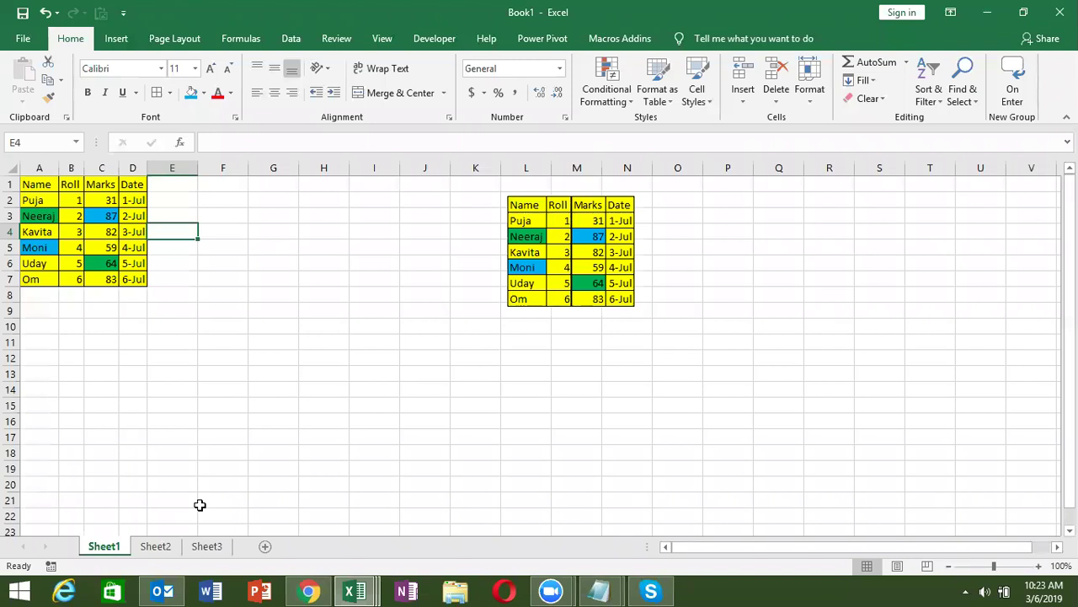
key("ctrl+n")
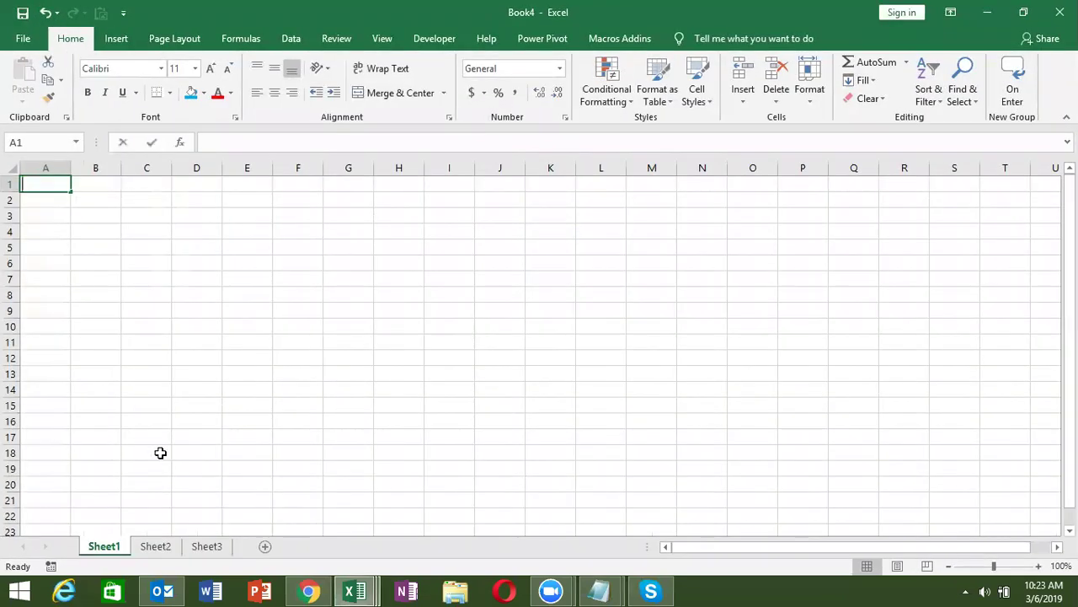
Step: Enter the header Name in A1 and fill month headings Jan to May across B1:F1
type("Name")
key("Tab")
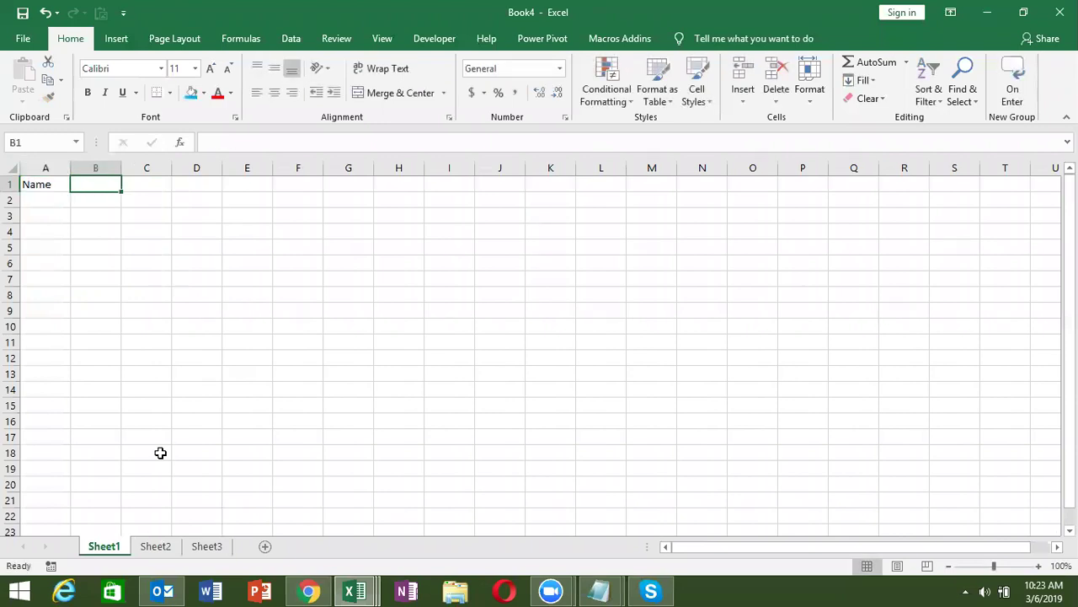
type("SAwe")
key("BackSpace")
key("BackSpace")
key("BackSpace")
type("Jan")
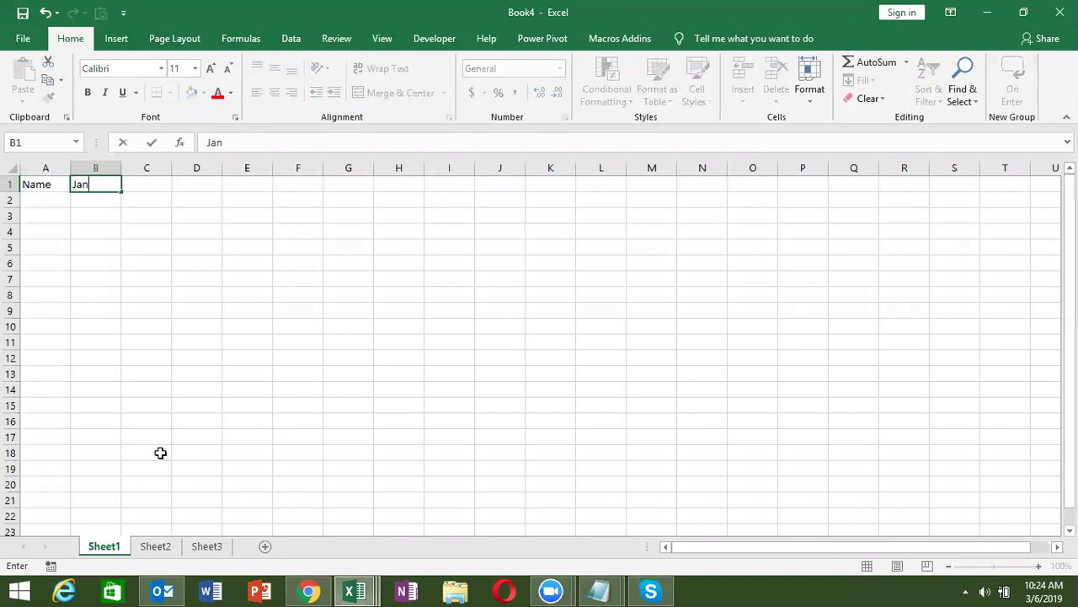
key("Return")
key("Up")
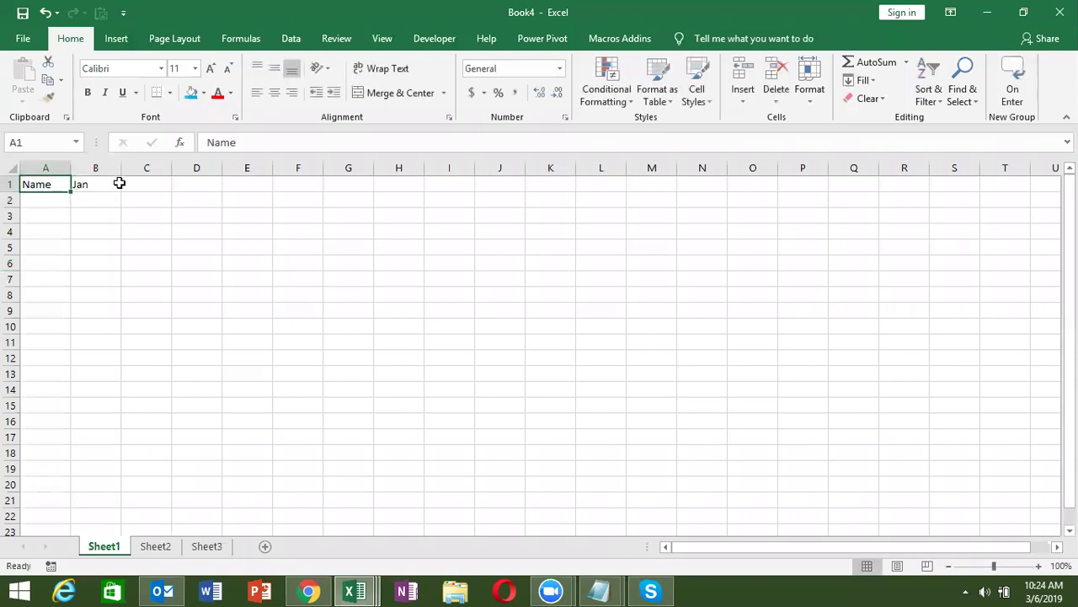
left_click(114, 185)
left_click_drag(121, 191, 320, 223)
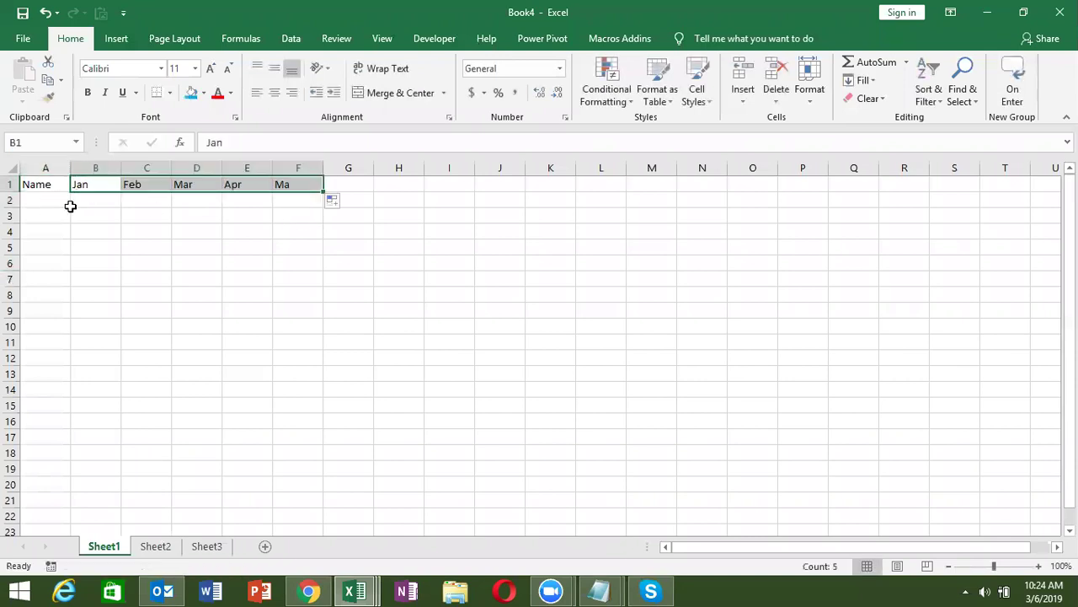
Step: Enter the first student's name in A2 and fill a list of names down to row 11
left_click(53, 197)
type("P")
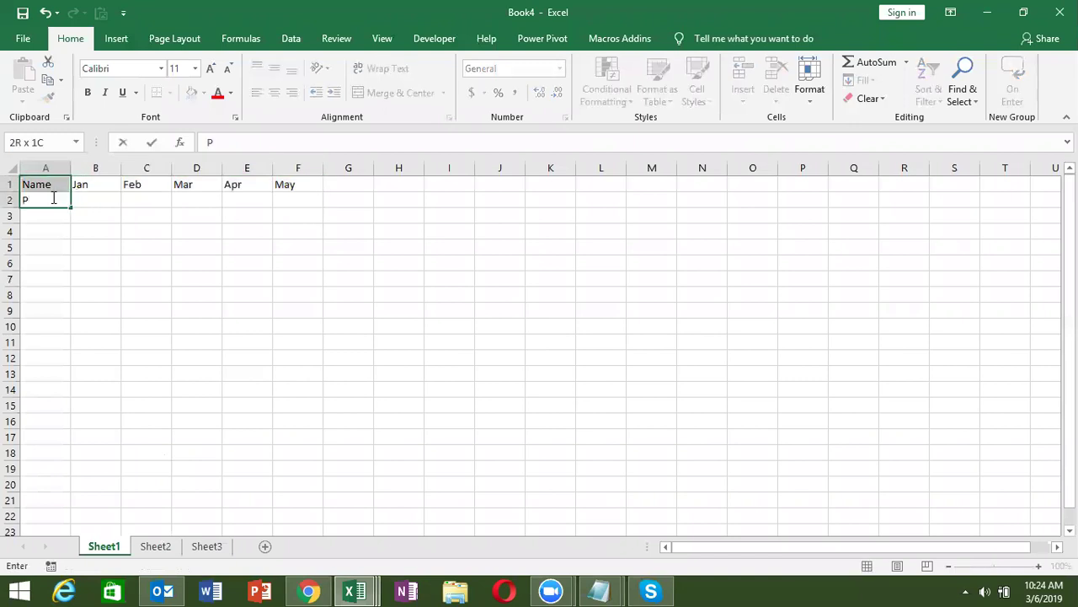
key("Escape")
left_click(53, 197)
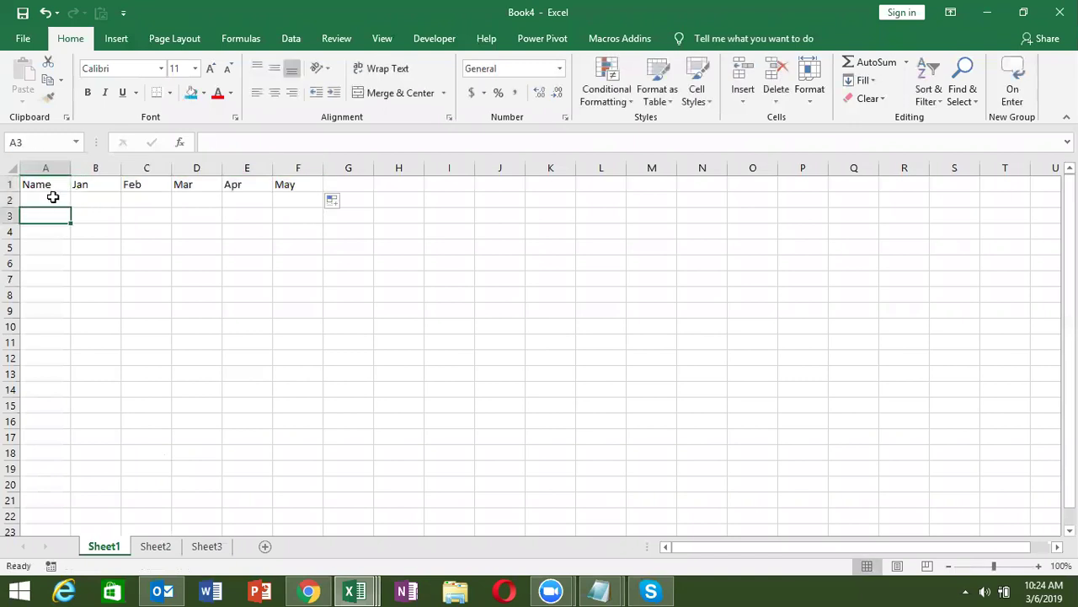
type("Puja")
key("Return")
left_click(53, 197)
left_click_drag(71, 223, 59, 340)
Step: Enter =RANDBETWEEN(10,90) in B2 for the first Jan mark
left_click(93, 211)
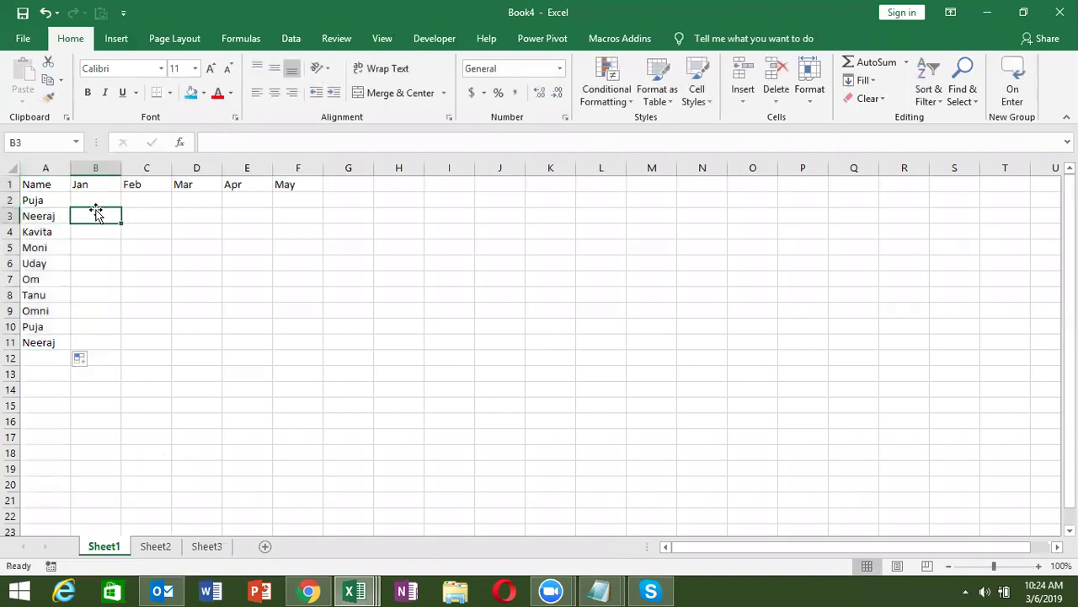
left_click(98, 203)
type("=")
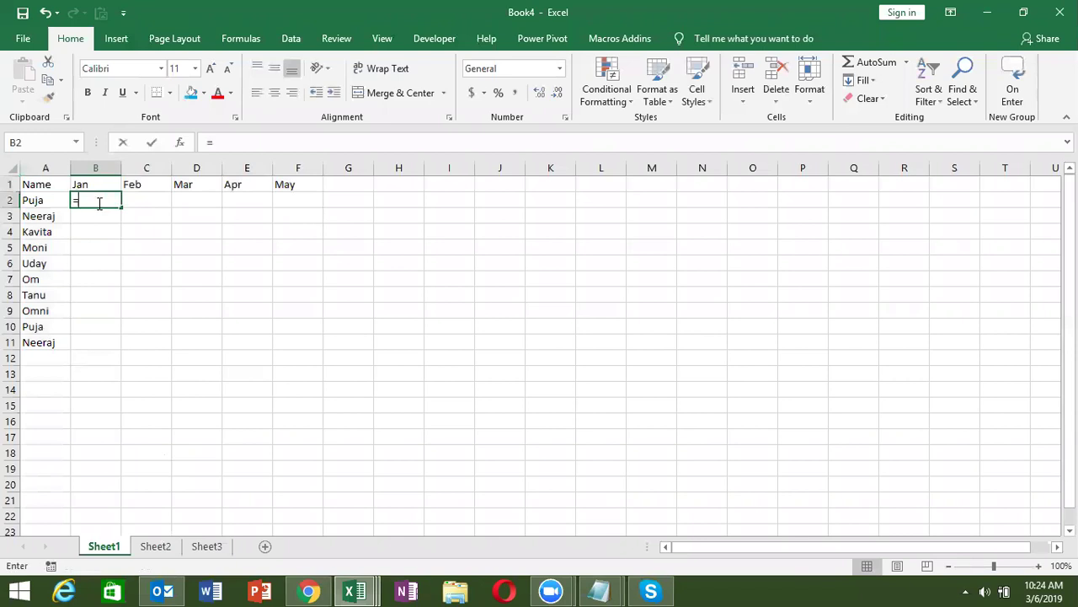
type("ra")
key("Down")
key("Down")
key("Tab")
type("1")
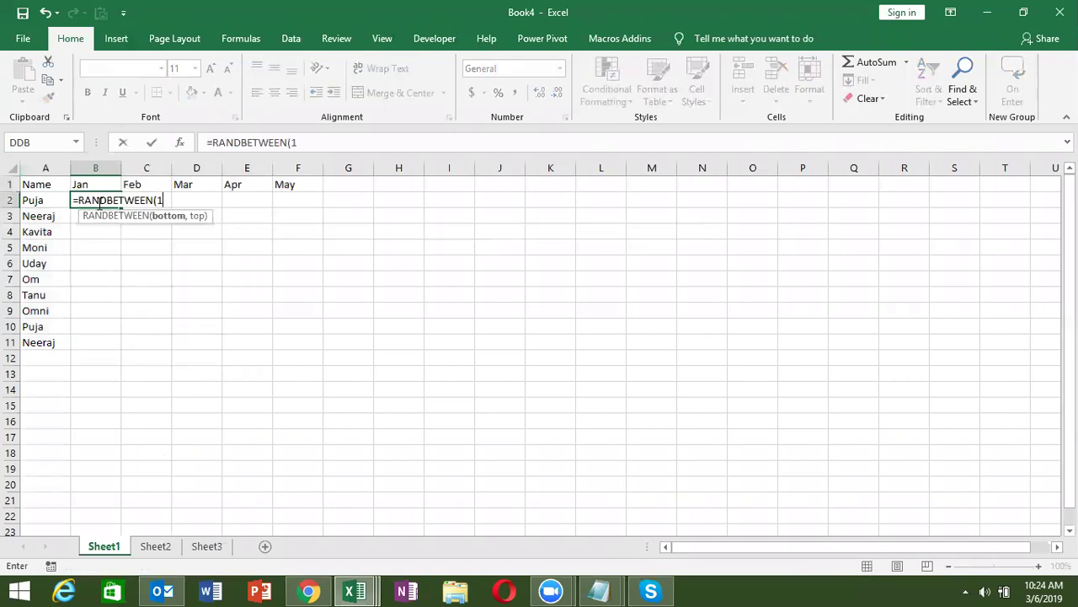
type("0,9")
key("ctrl+Return")
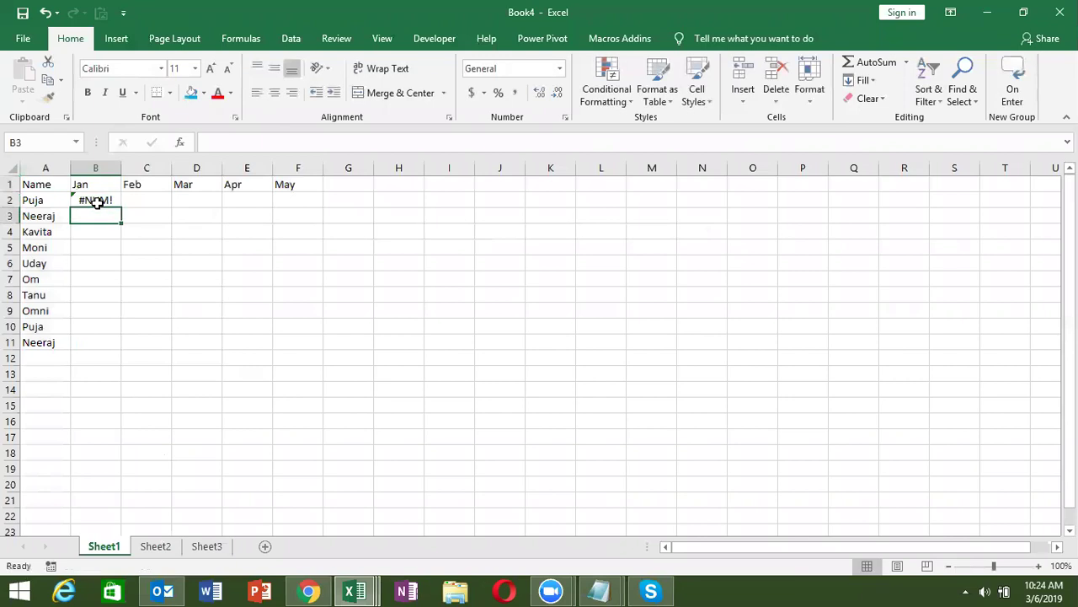
left_click(313, 143)
type("0)")
key("Return")
Step: Fill the RANDBETWEEN formula down and across all month columns B2:F11
key("Up")
key("shift+Right")
key("shift+Right")
key("shift+Right")
key("shift+Right")
key("shift+Down")
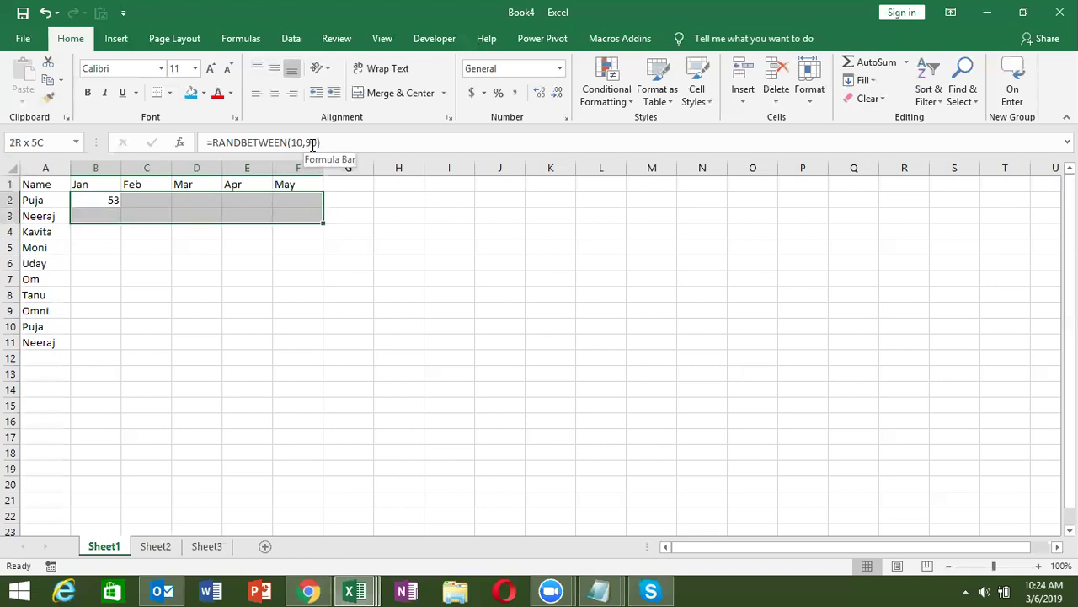
key("shift+Down")
key("shift+Down")
key("shift+Down")
key("shift+Down")
key("shift+Down")
key("shift+Down")
key("shift+Up")
key("shift+Up")
key("shift+Up")
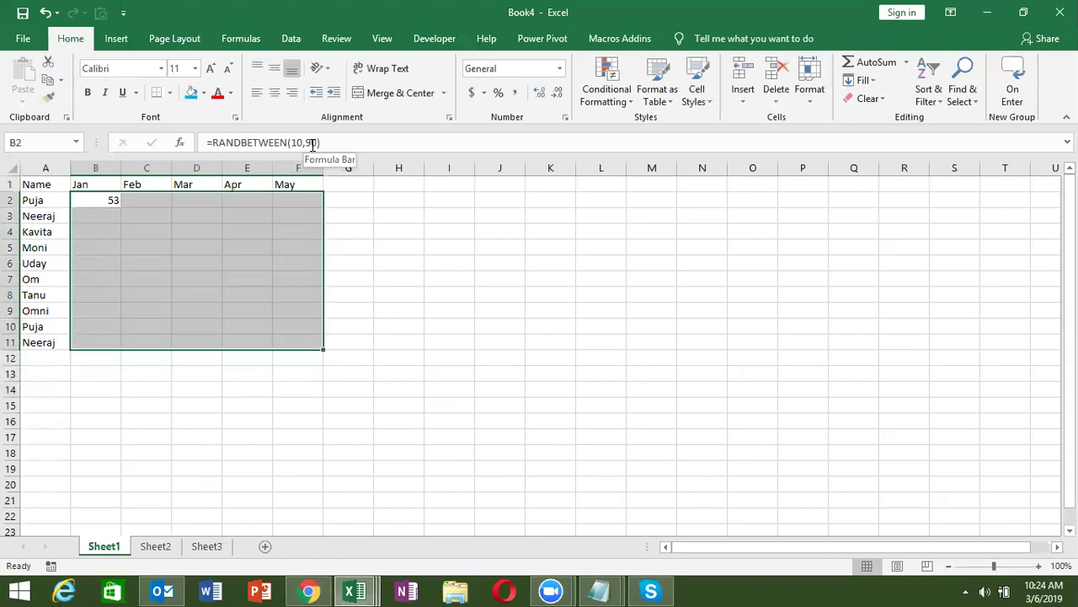
key("ctrl+d")
key("ctrl+r")
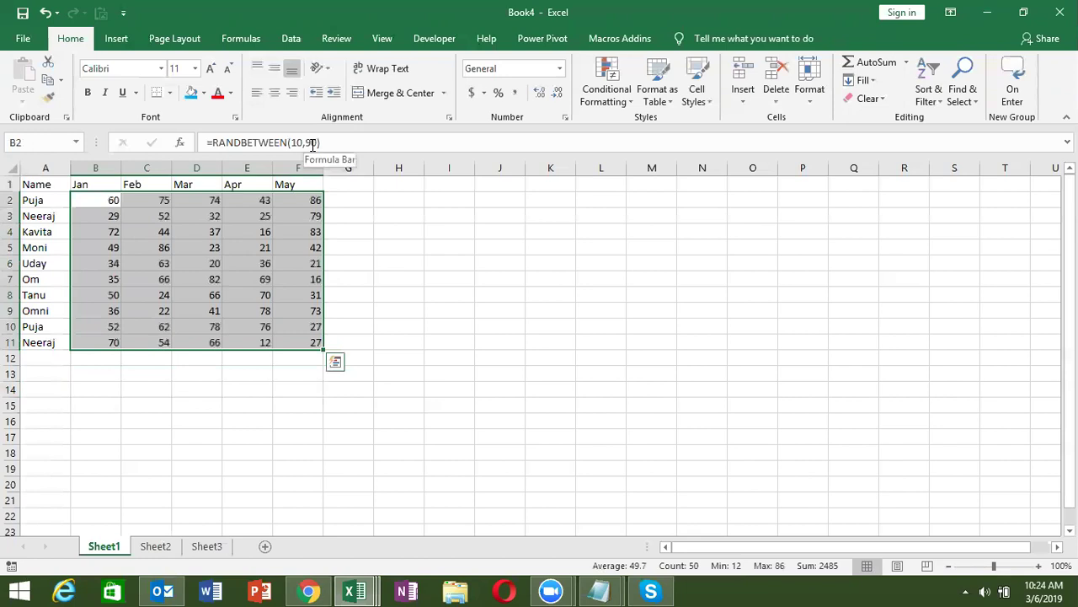
key("ctrl+q")
key("Right")
key("Right")
key("Right")
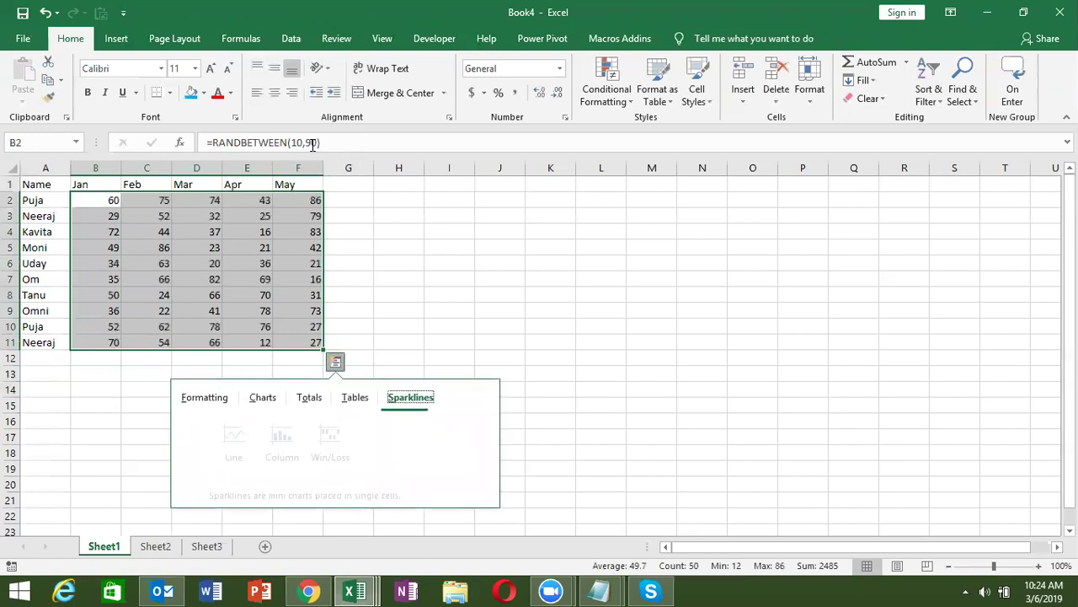
key("Escape")
key("Up")
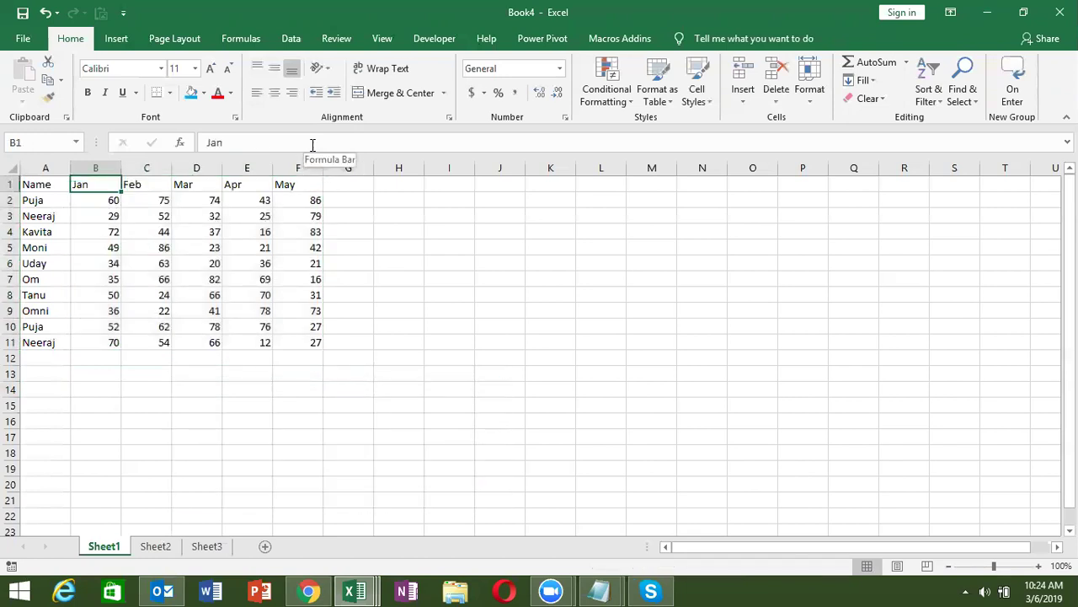
key("Left")
key("ctrl+shift+Right")
Step: Copy the A1:F11 marks table and paste it into Sheet2, Sheet3 and new Sheet4 and Sheet5
key("ctrl+shift+Down")
key("ctrl+c")
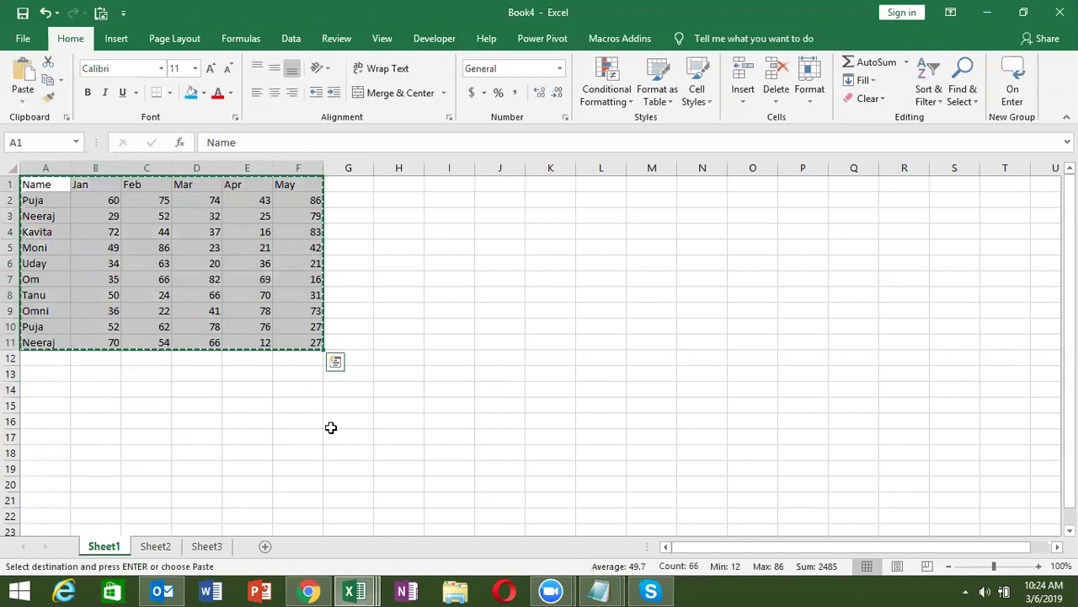
left_click(148, 547)
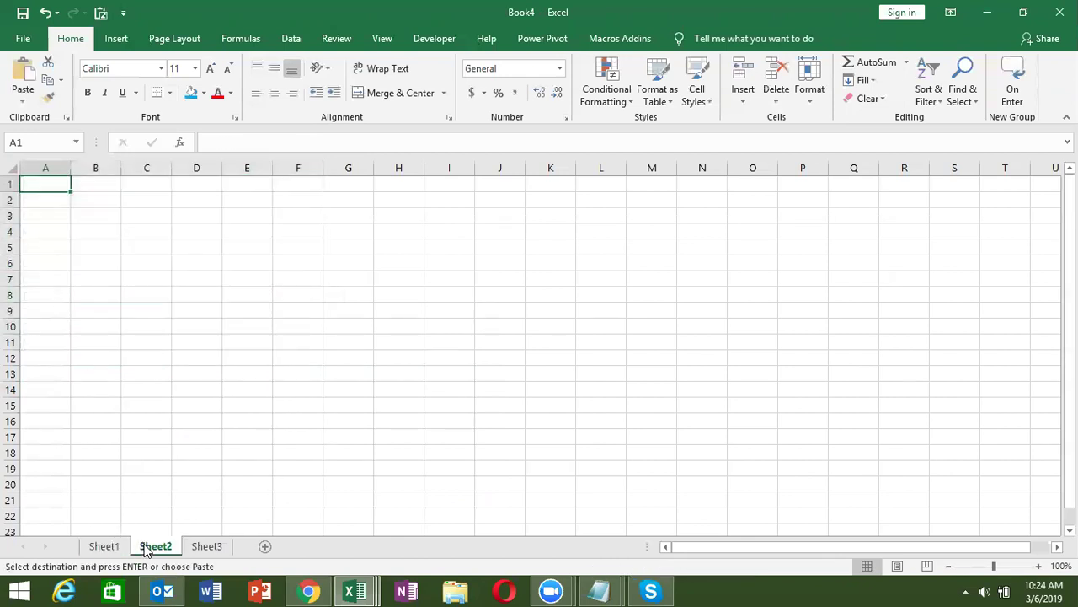
key("ctrl+v")
left_click(197, 551)
key("ctrl+v")
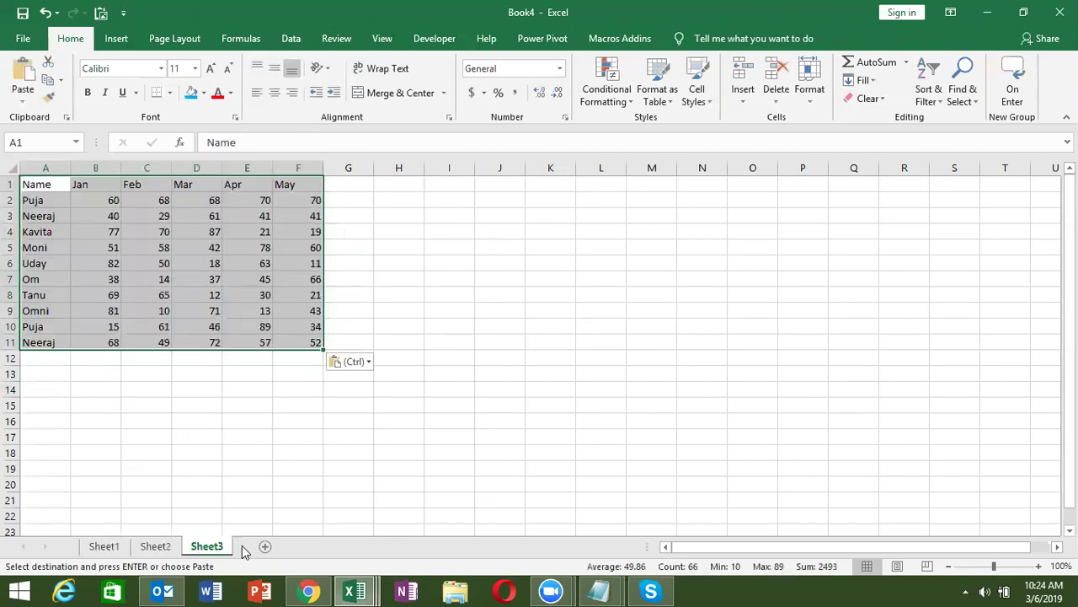
left_click(265, 545)
key("ctrl+v")
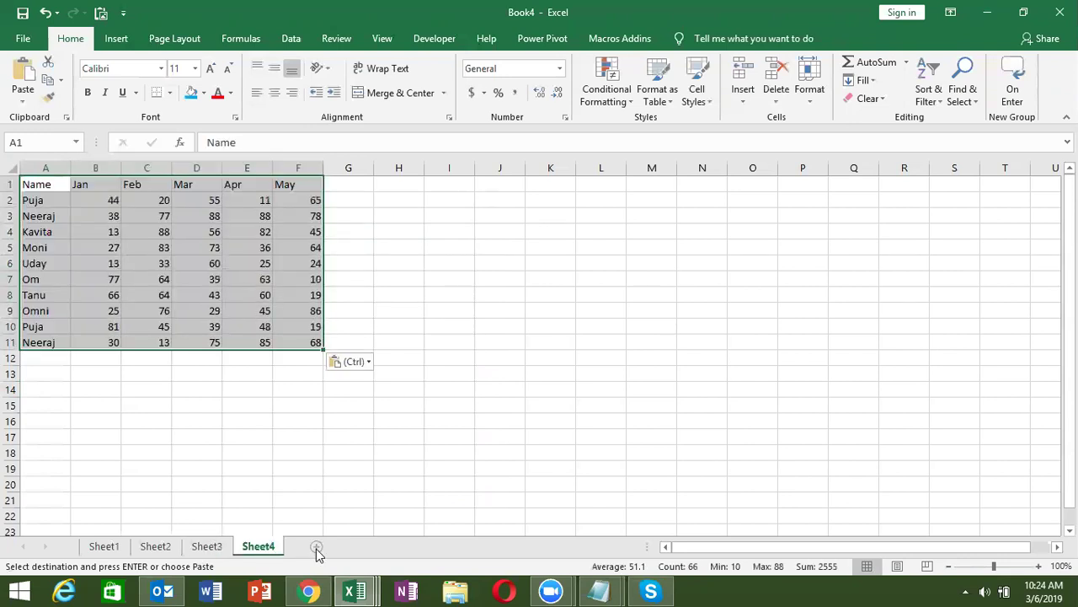
left_click(317, 546)
key("ctrl+v")
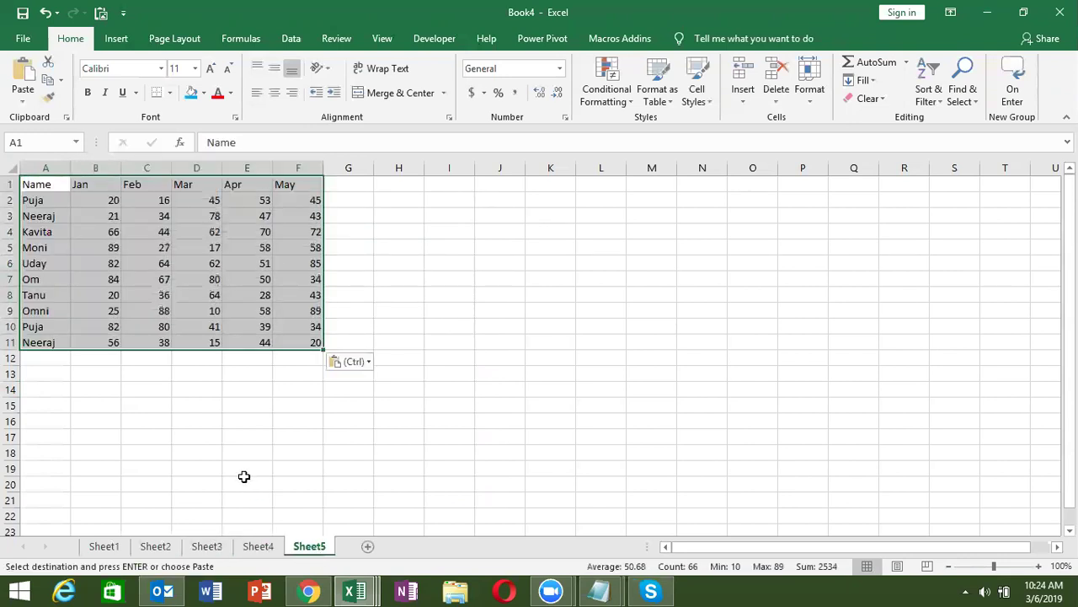
Step: Check the pasted RANDBETWEEN marks on Sheet5, Sheet4, Sheet2 and Sheet3, then return to Sheet1
left_click(243, 478)
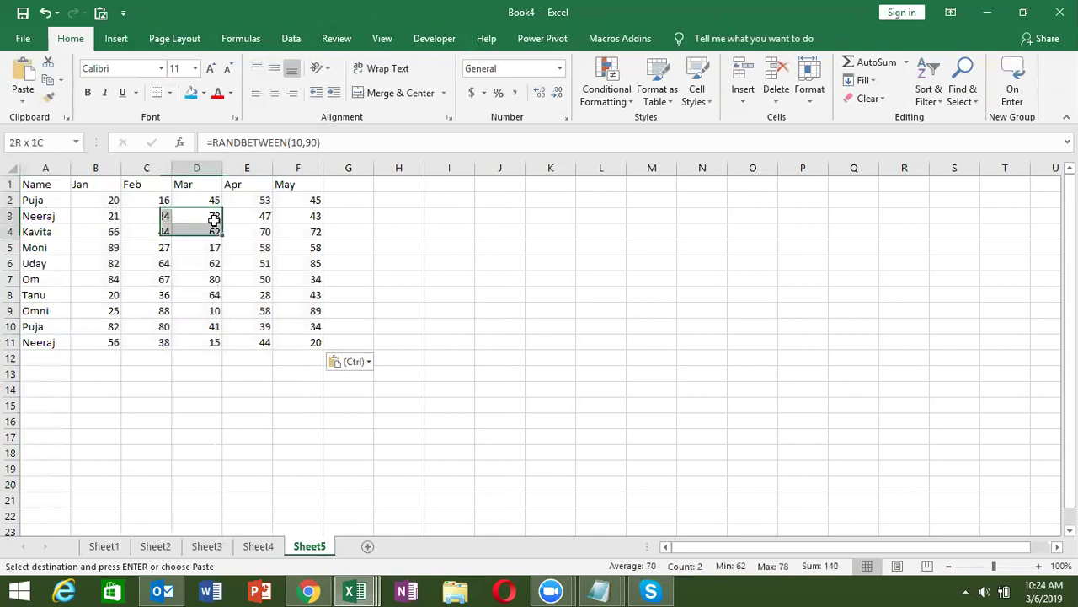
left_click_drag(182, 215, 234, 215)
left_click(258, 546)
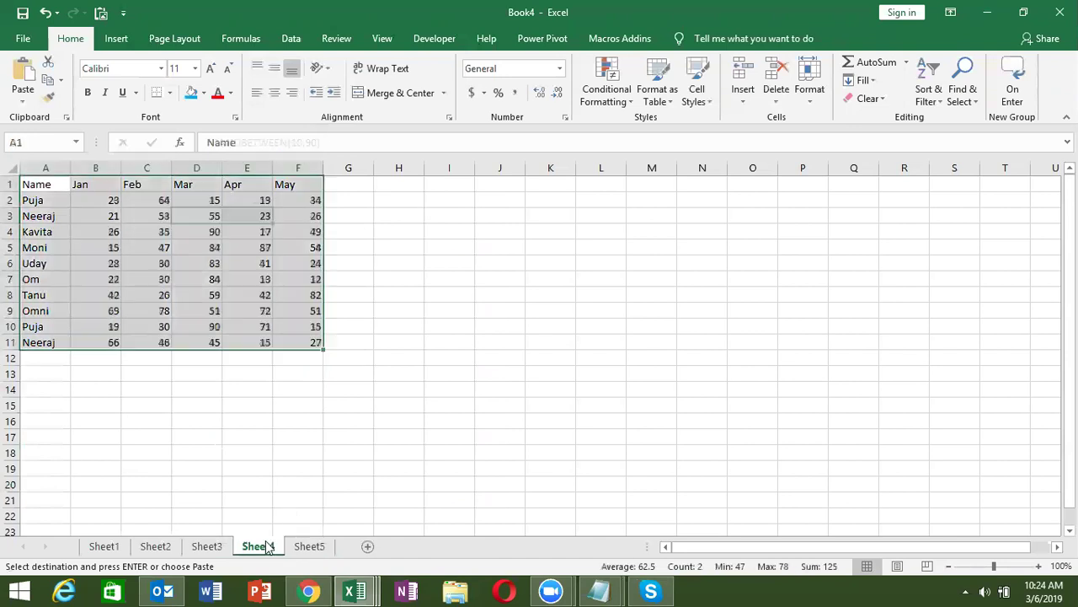
left_click(175, 281)
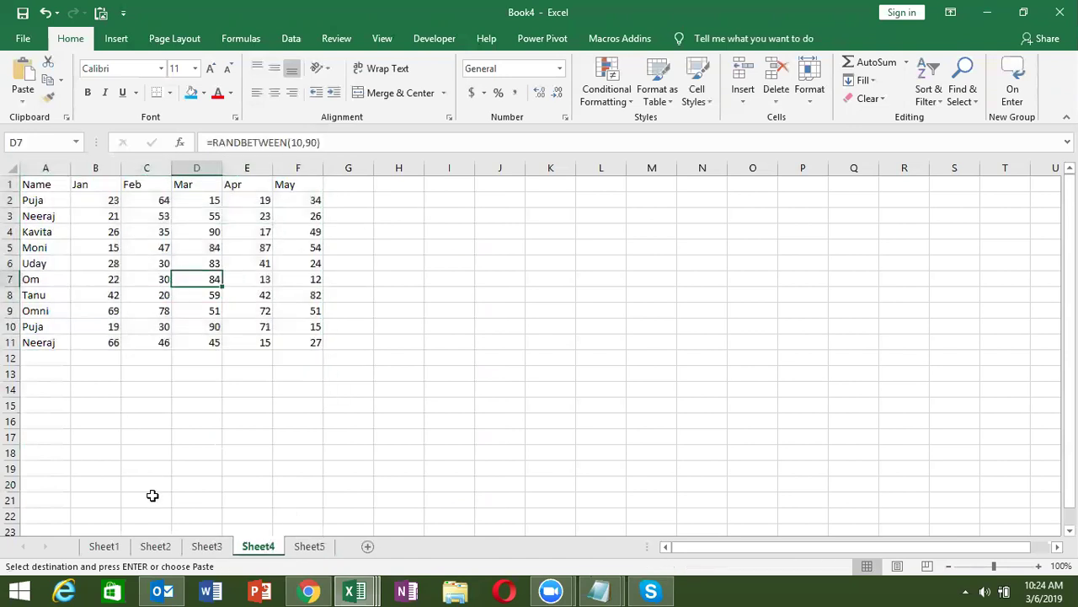
left_click(154, 547)
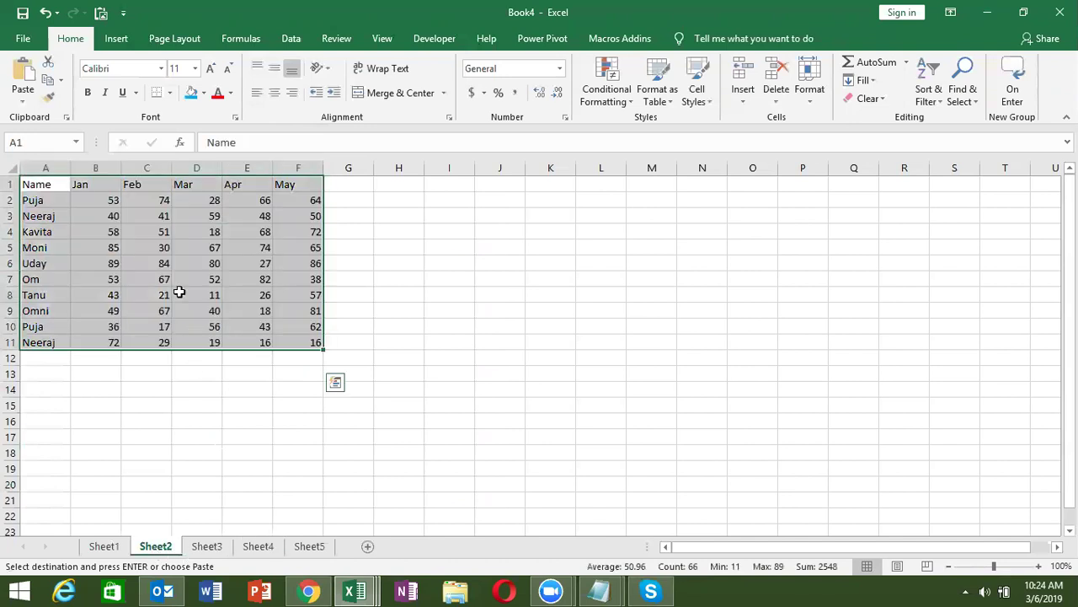
left_click(179, 292)
left_click(202, 546)
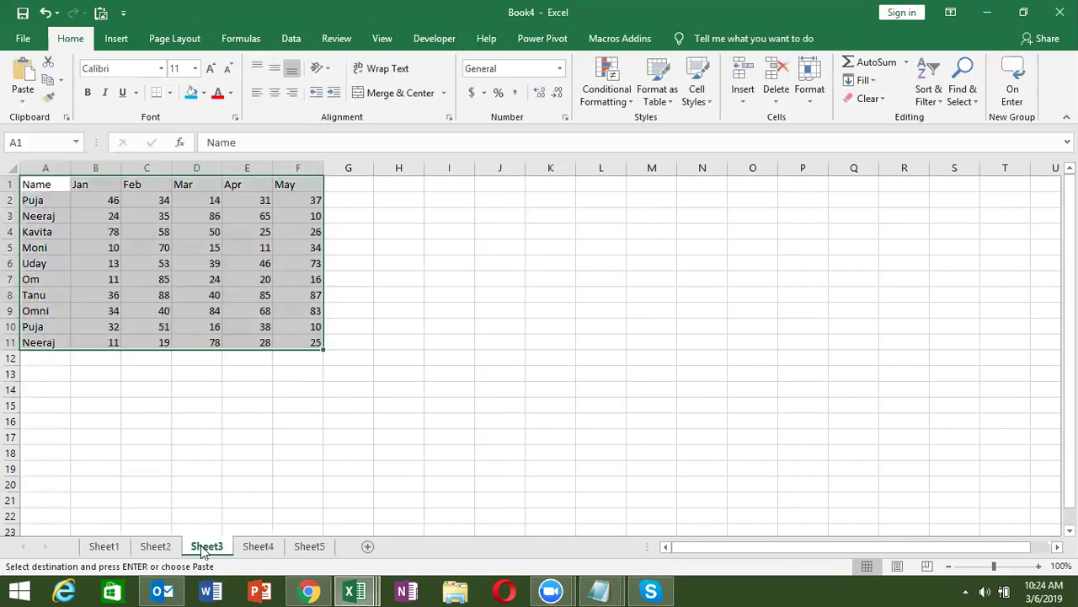
left_click(198, 301)
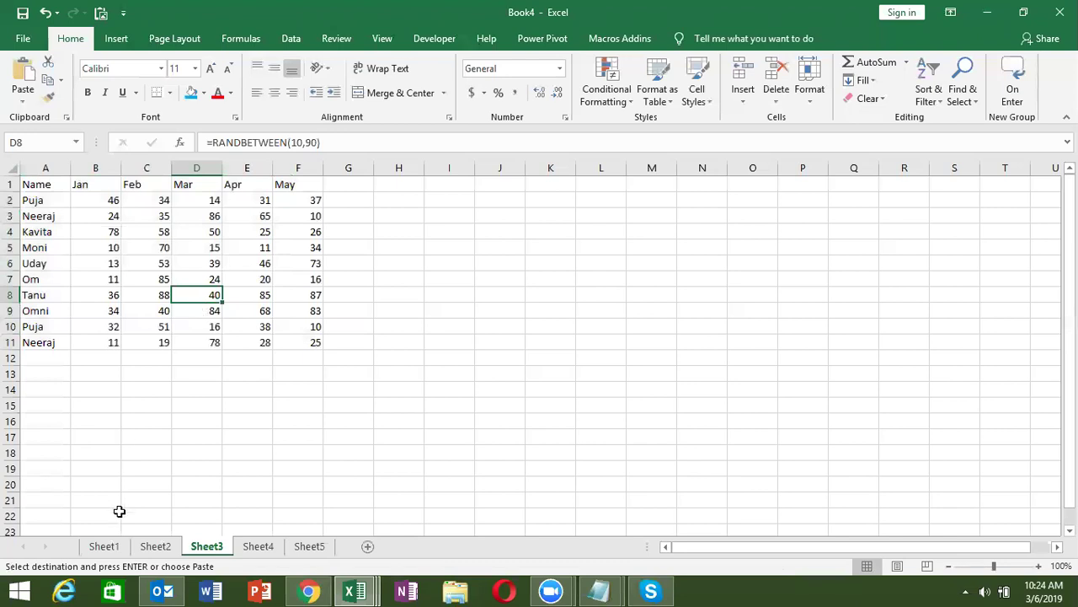
left_click(105, 546)
Step: Copy Sheet1's marks table and paste it back in place as values
left_click(135, 321)
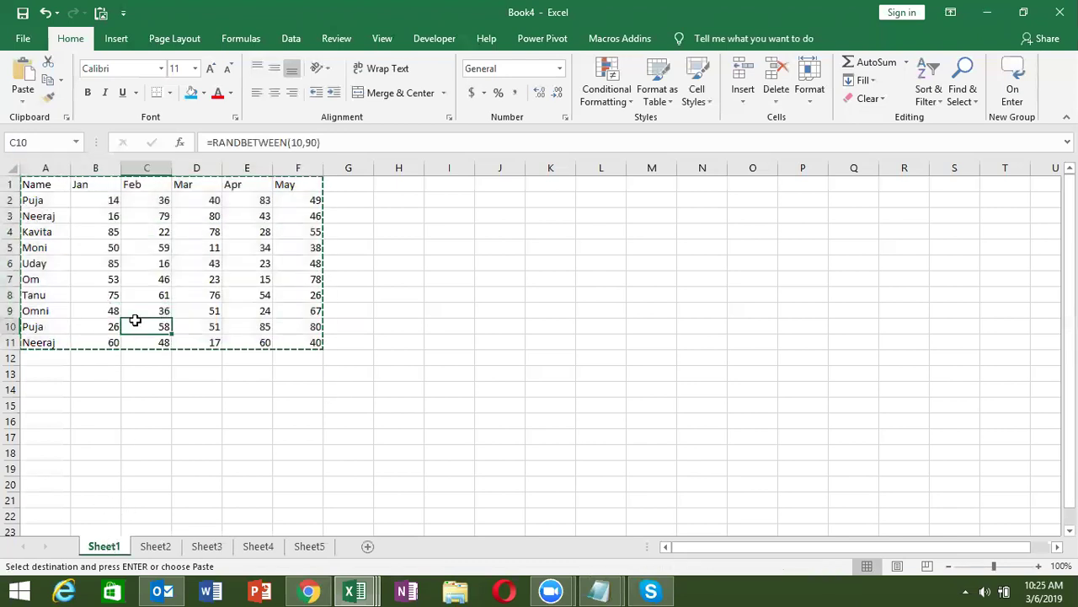
key("Escape")
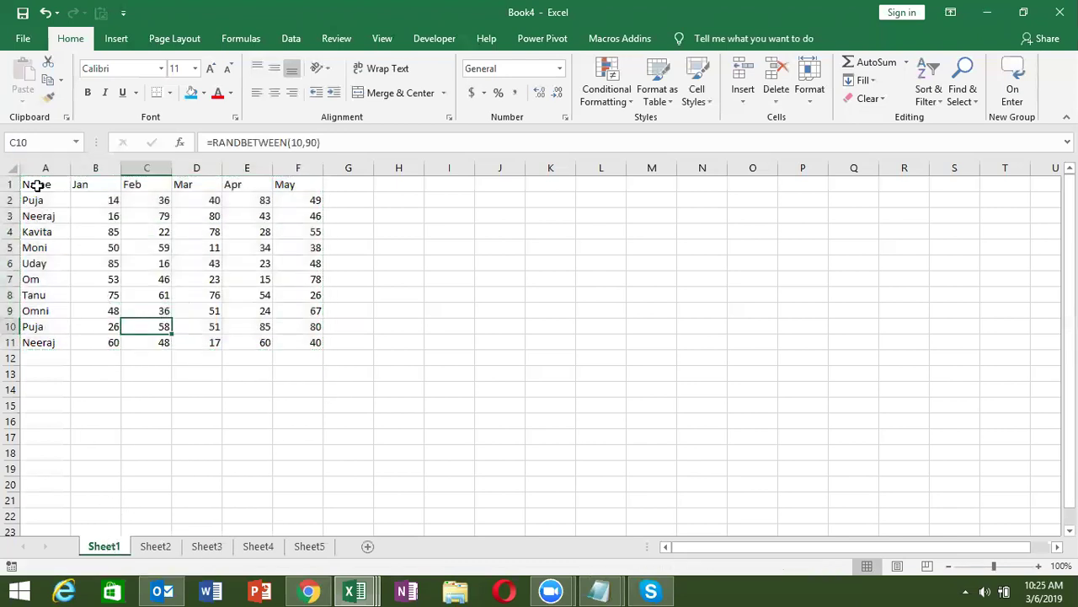
left_click(37, 186)
key("ctrl+a")
key("ctrl+c")
left_click(26, 106)
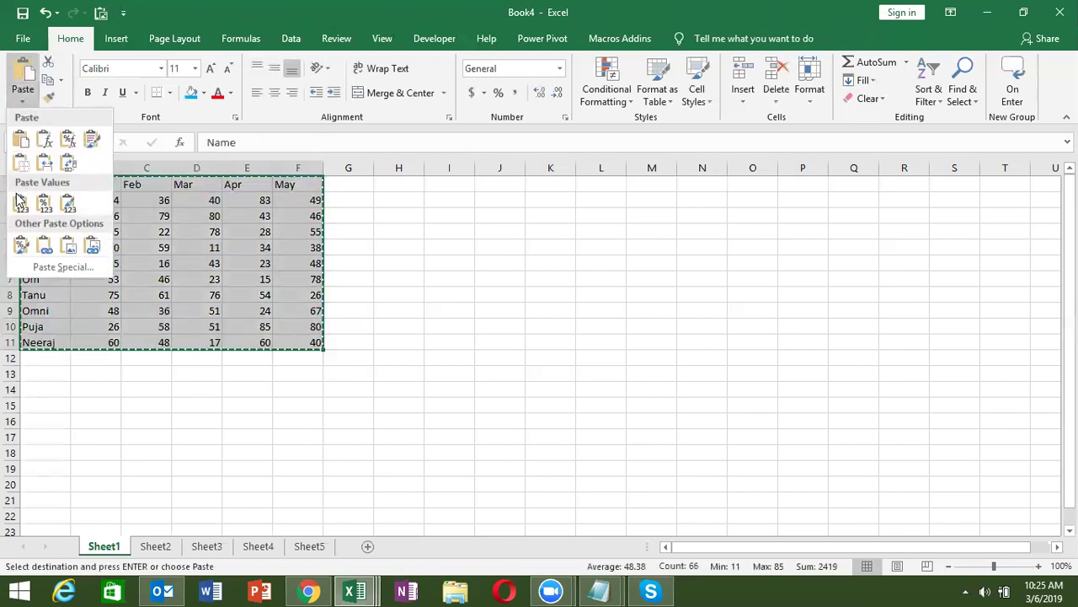
left_click(11, 200)
left_click(98, 245)
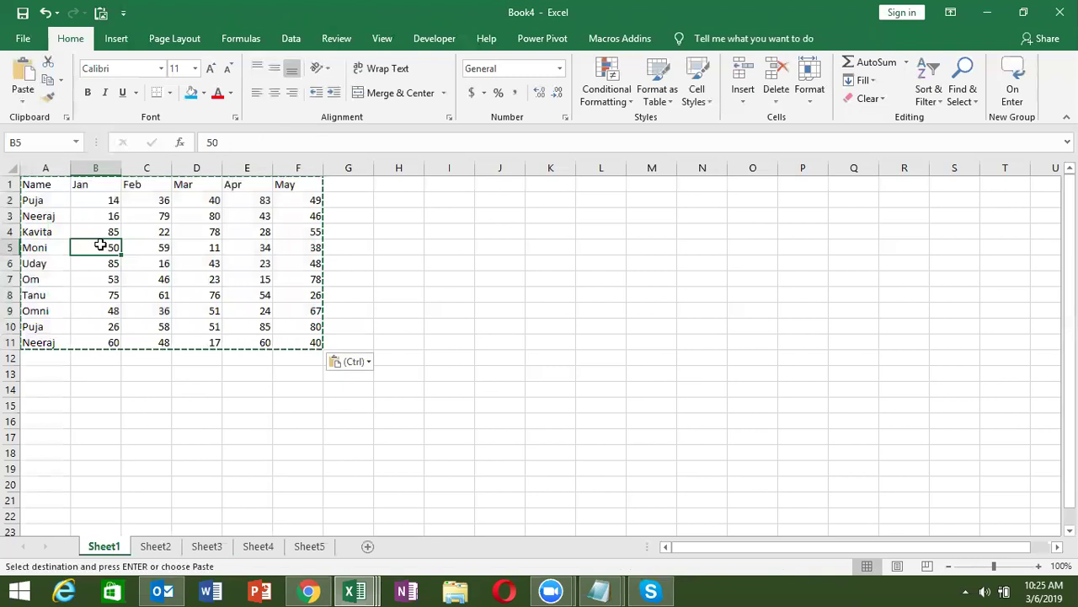
key("Escape")
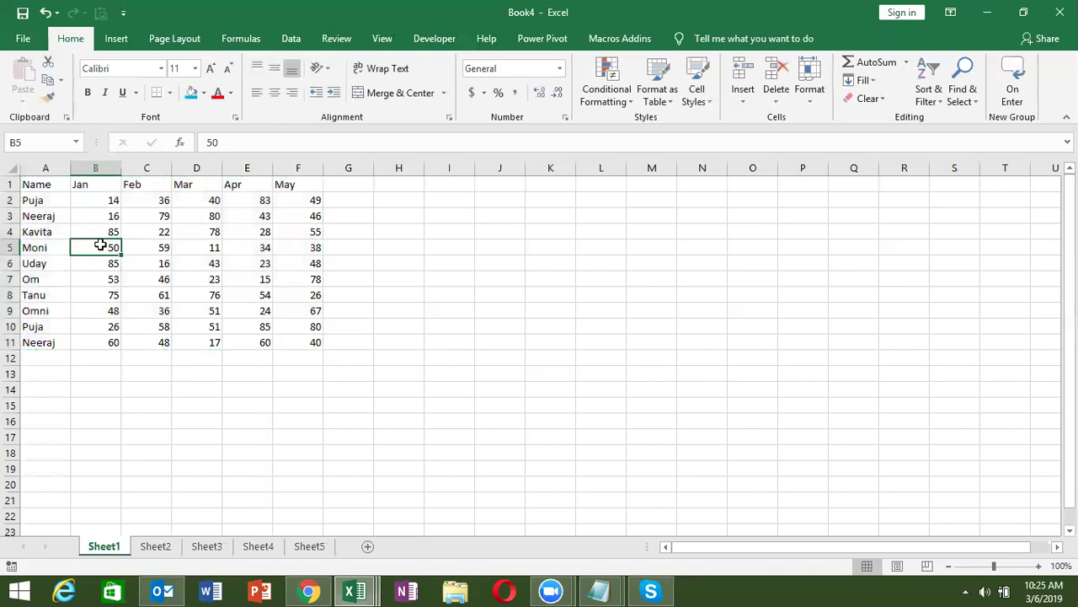
left_click(96, 231)
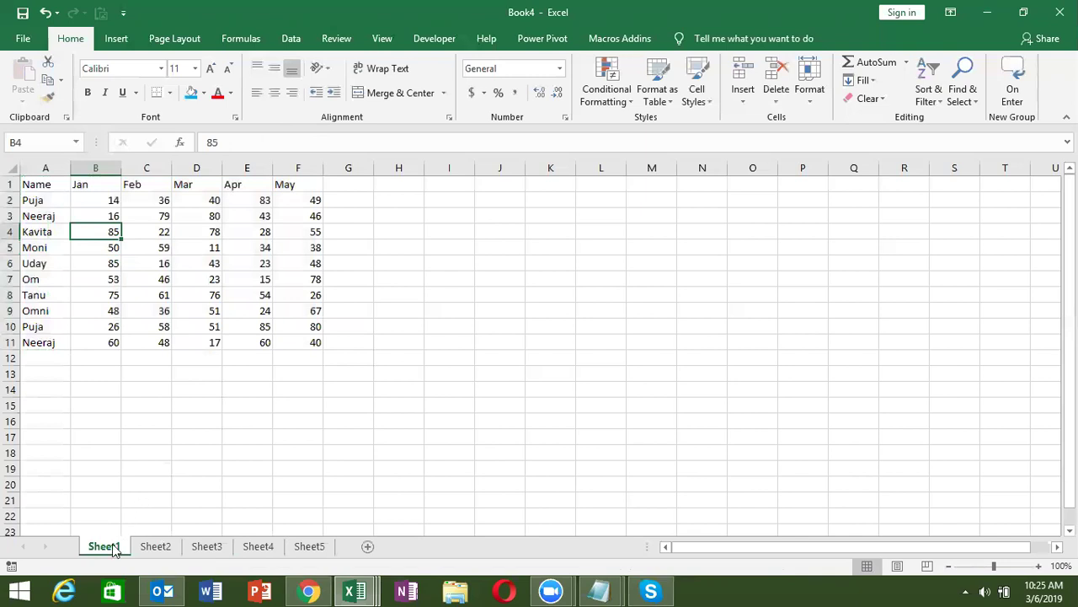
Step: Group Sheet1–Sheet5 and paste the A1:F11 tables over themselves as values
left_click(310, 551, "shift")
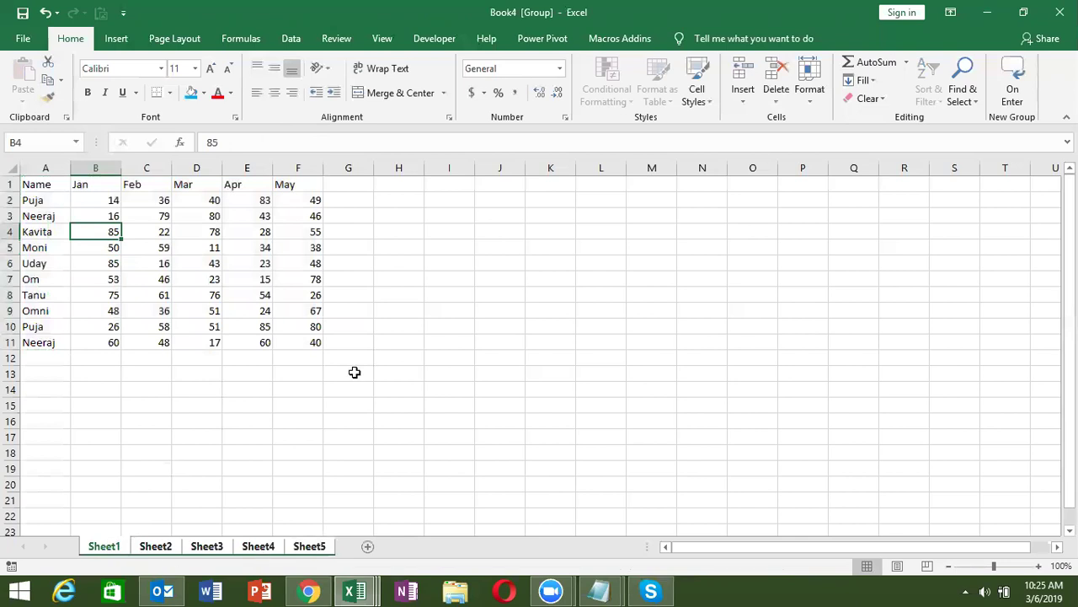
left_click(29, 183)
key("ctrl+shift+Right")
key("ctrl+shift+Down")
key("ctrl+c")
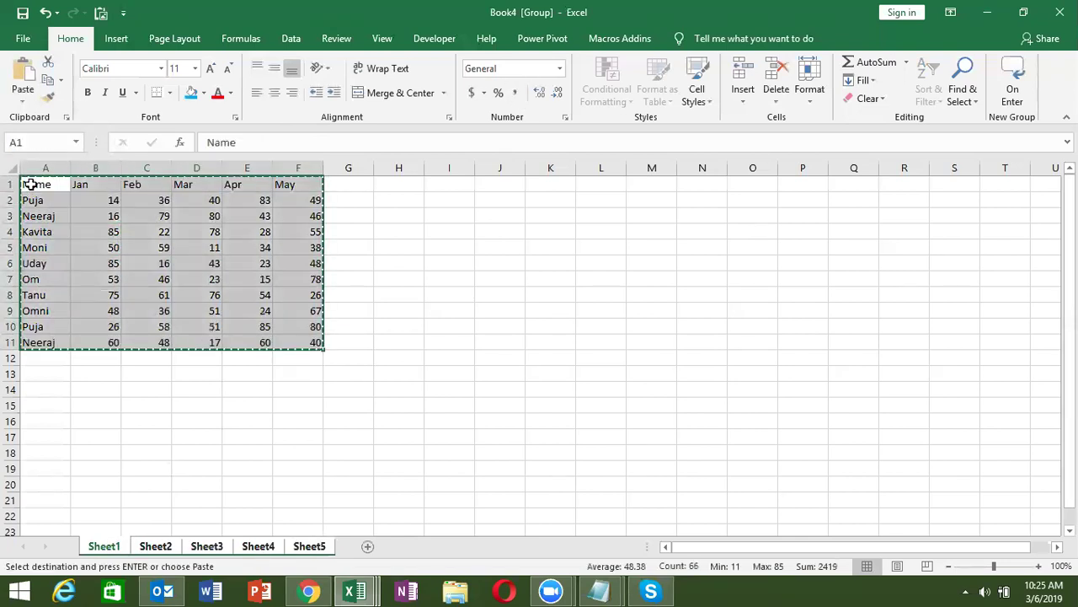
left_click(22, 98)
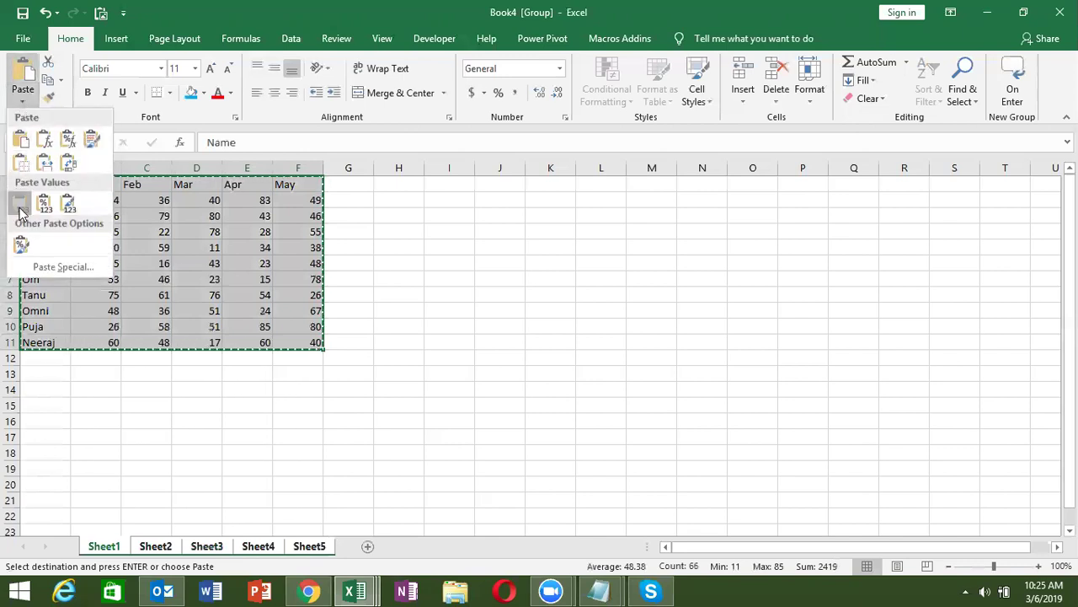
left_click(20, 200)
key("Escape")
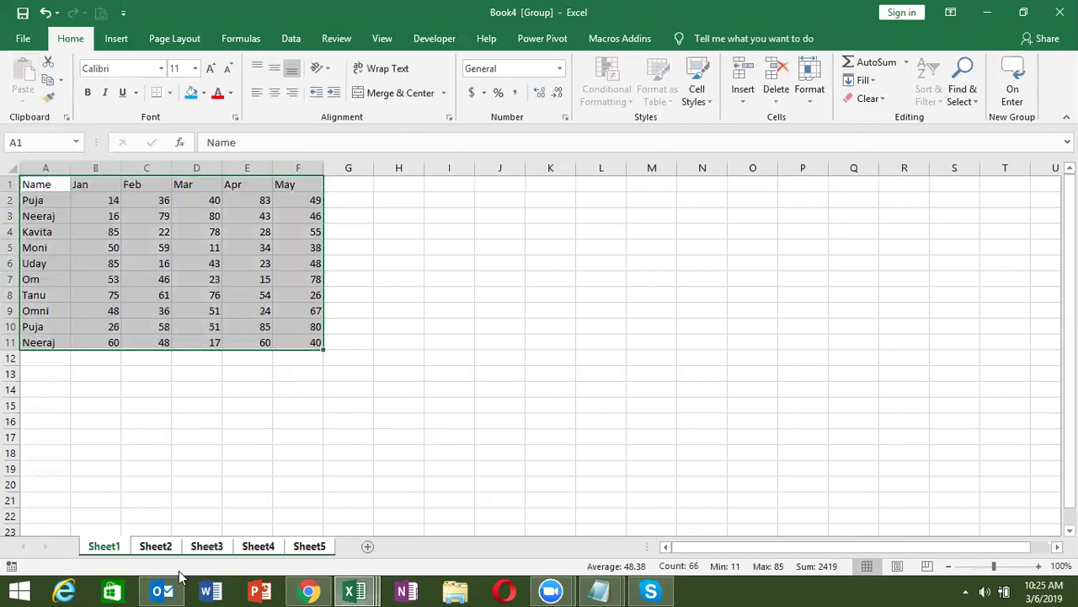
Step: Confirm the Sheet2–Sheet5 marks are plain numbers, then add a blank Sheet6
left_click(155, 546)
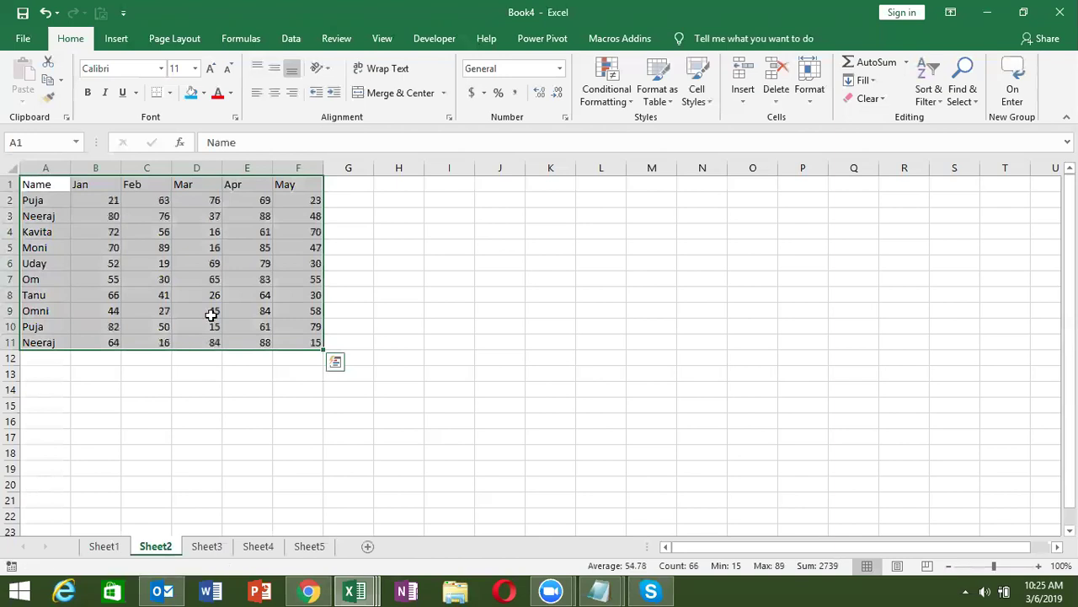
left_click(211, 310)
left_click(221, 547)
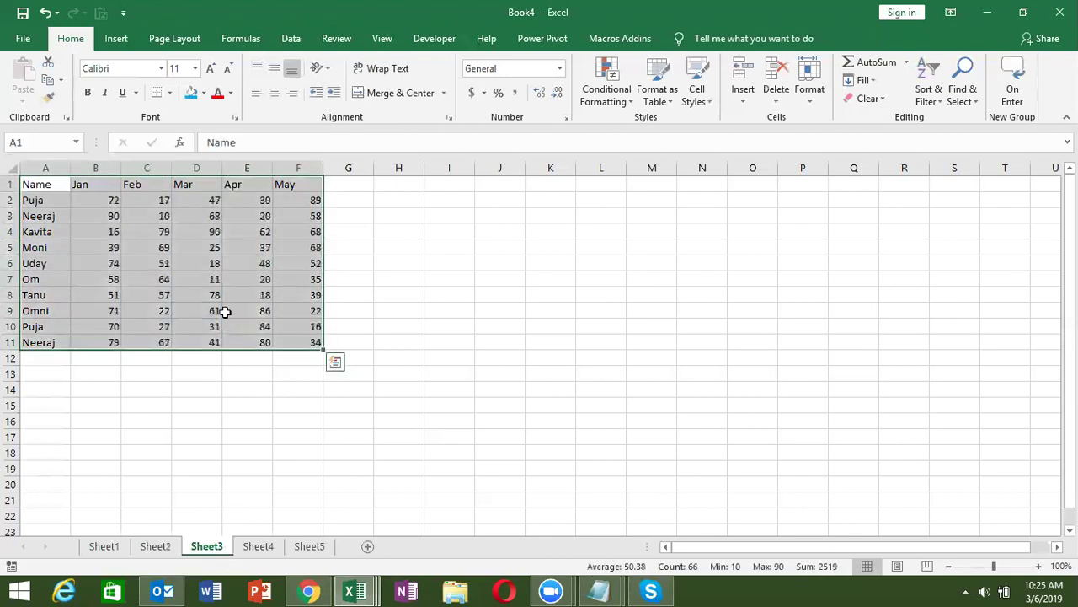
left_click(225, 292)
left_click(264, 547)
left_click(249, 297)
left_click(307, 547)
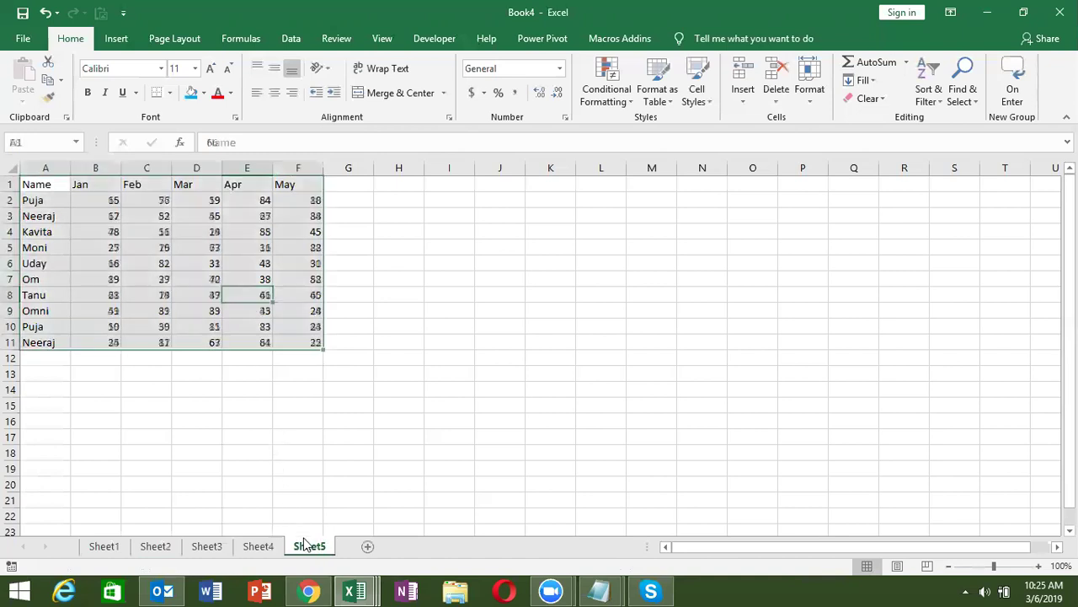
left_click(218, 247)
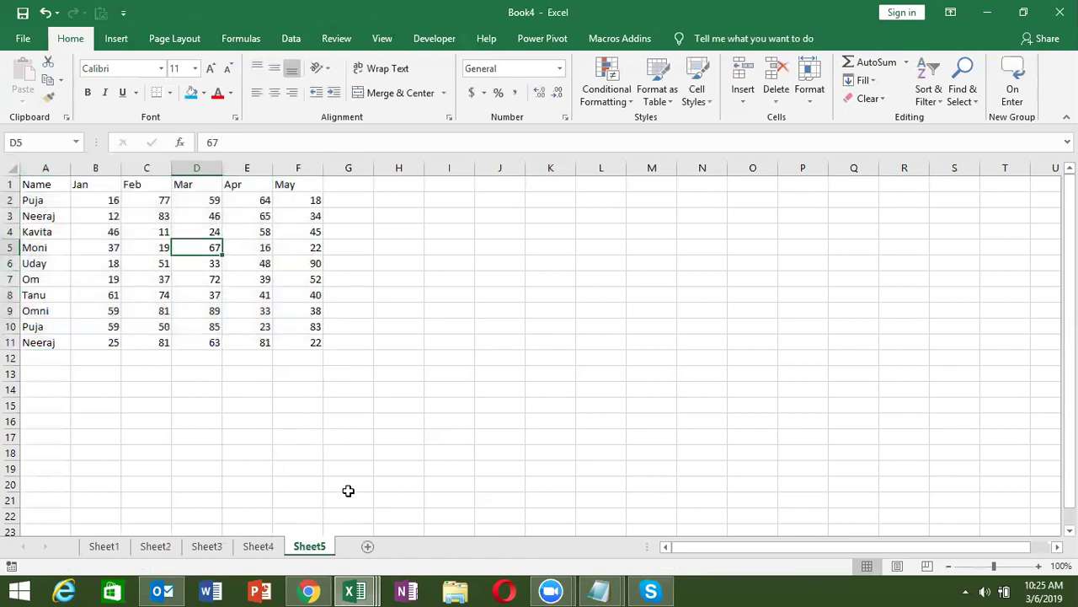
left_click(368, 546)
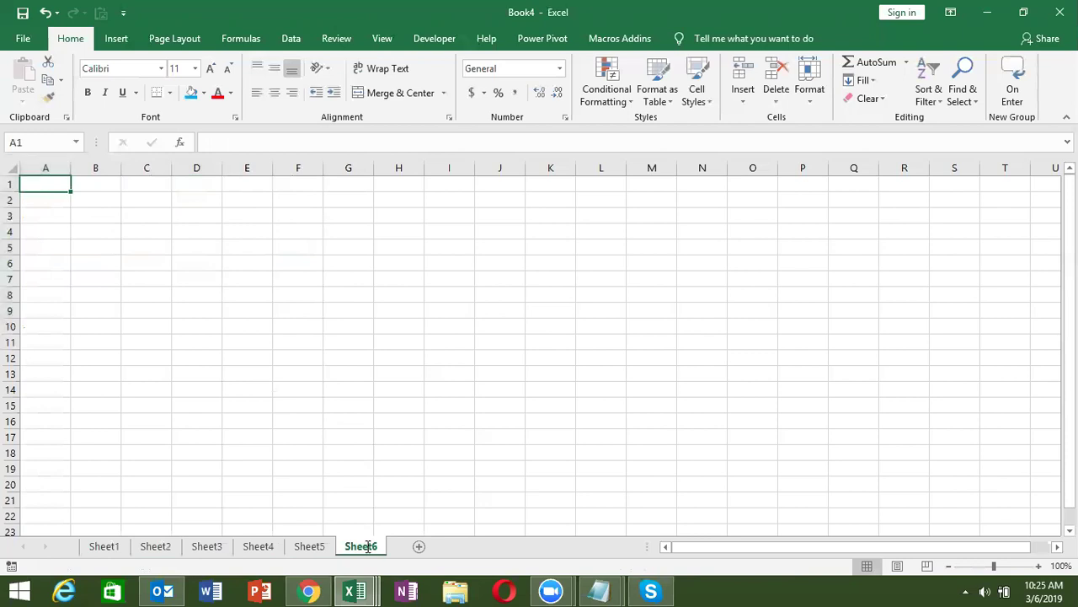
Step: Rename the new sheet to 'Data'
double_click(368, 546)
type("ta")
key("Return")
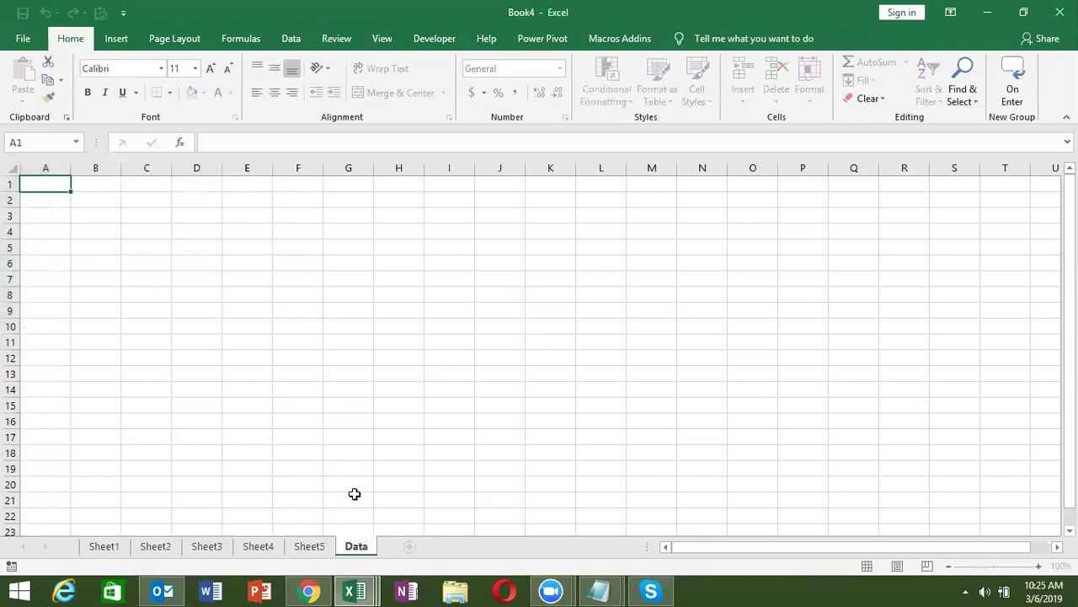
left_click(355, 497)
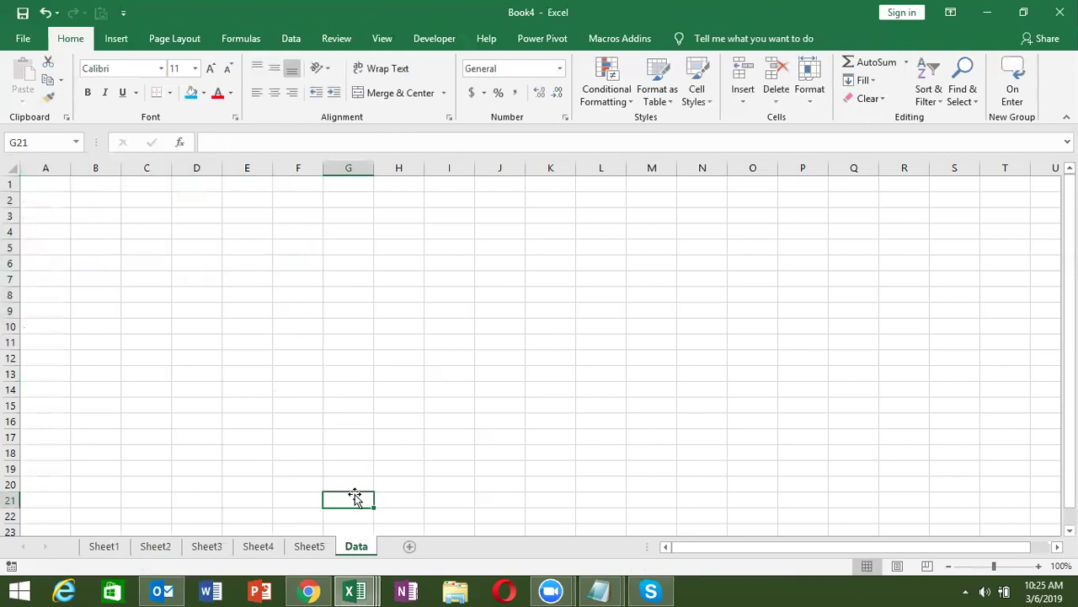
Step: Look through the Sheet1–Sheet5 tables and copy Sheet1's A1:F11 marks table
left_click(104, 546)
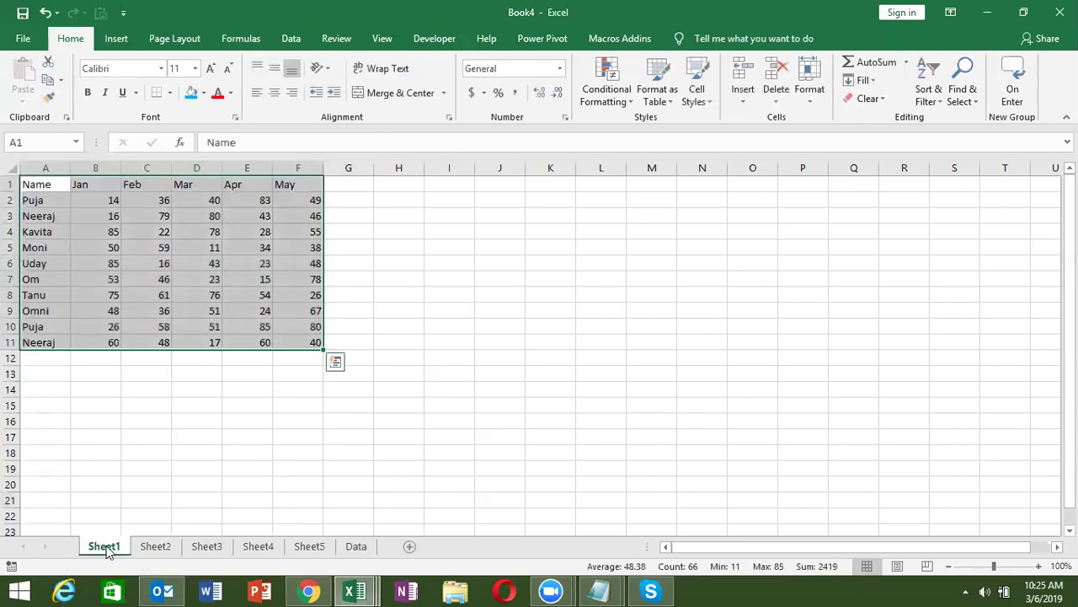
left_click(154, 547)
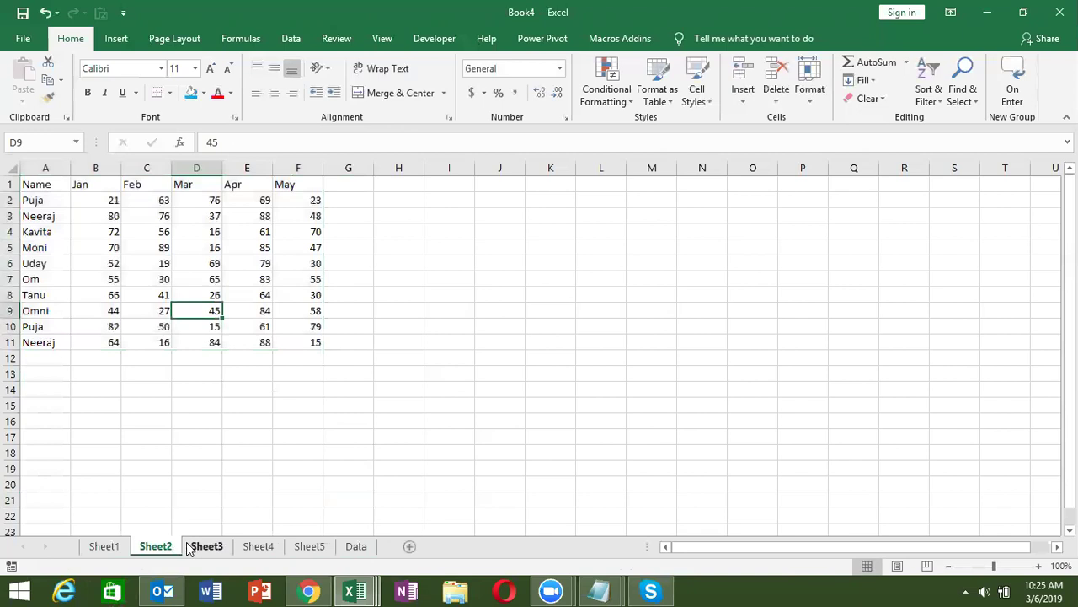
left_click(192, 547)
left_click(246, 547)
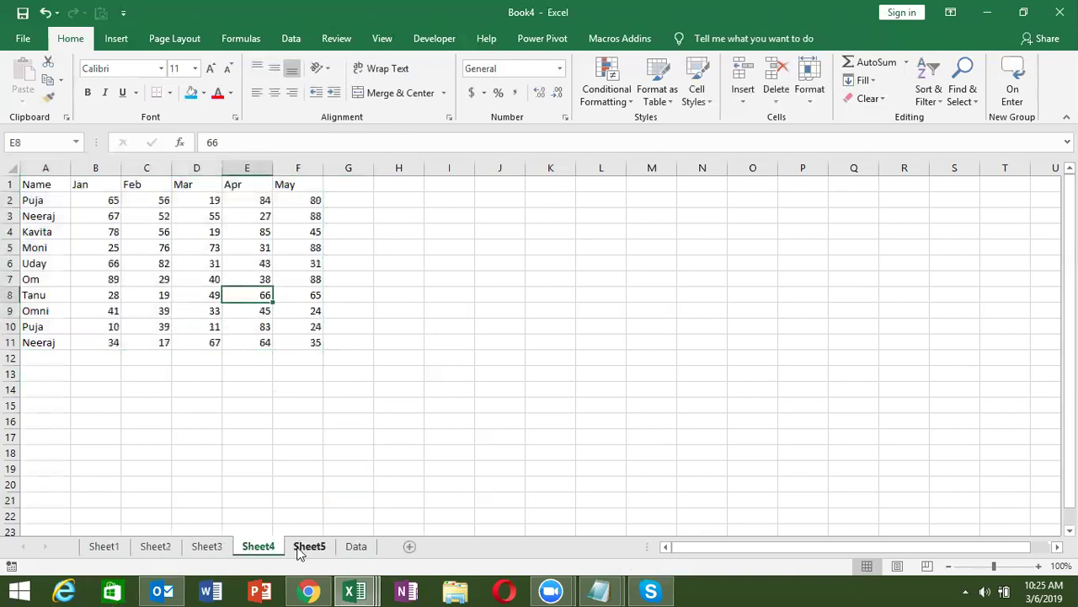
left_click(303, 548)
left_click(99, 546)
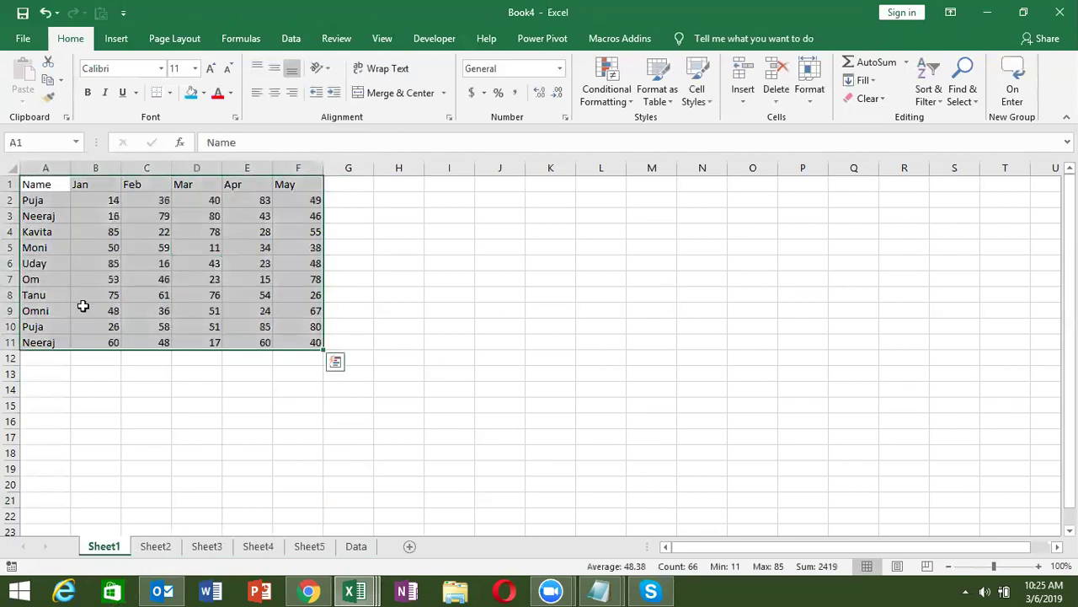
key("ctrl+c")
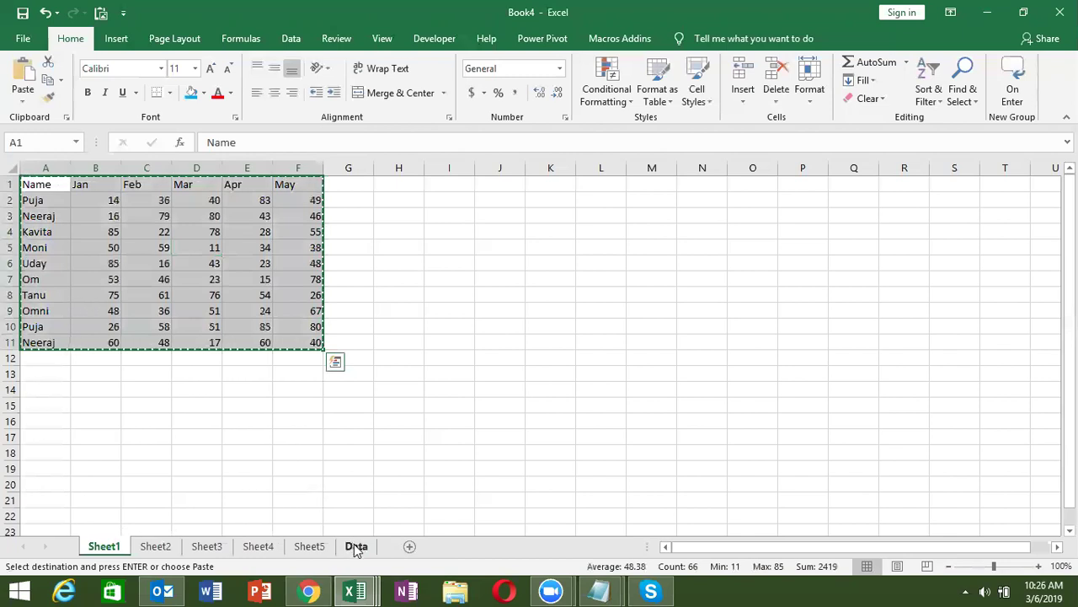
Step: Paste Sheet1's table at A1 on Data and Sheet2's table at A12
left_click(356, 548)
left_click(64, 189)
key("ctrl+v")
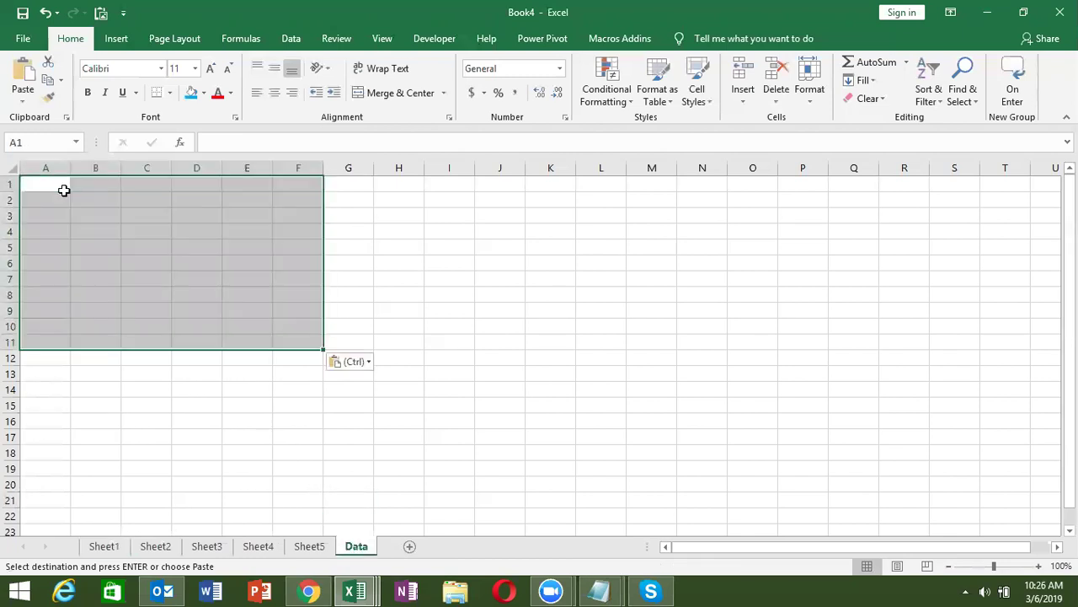
left_click(154, 549)
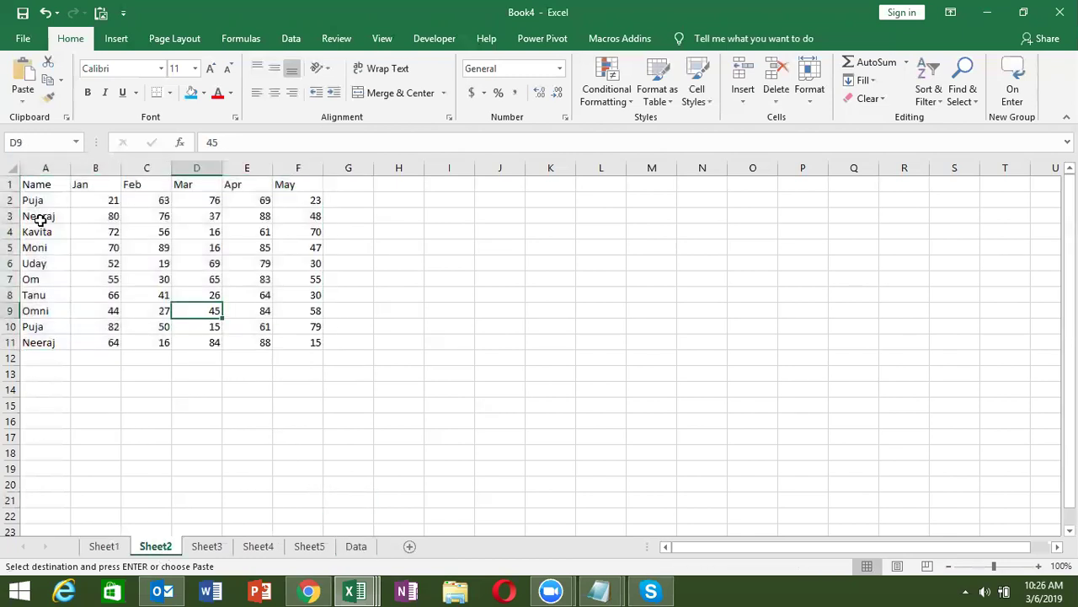
left_click(48, 192)
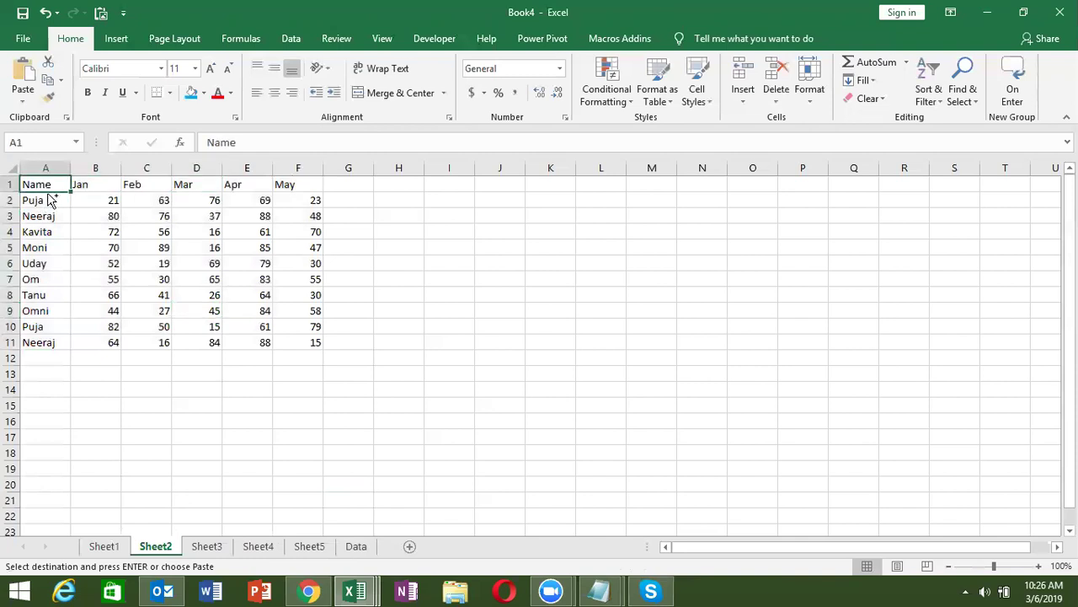
key("ctrl+a")
key("ctrl+c")
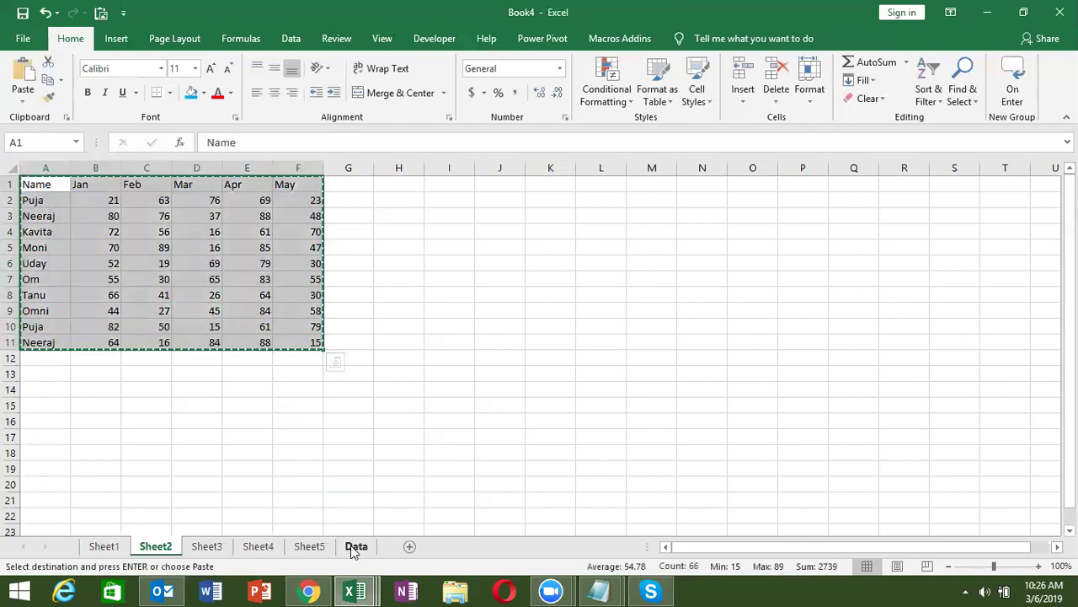
left_click(353, 546)
left_click(55, 361)
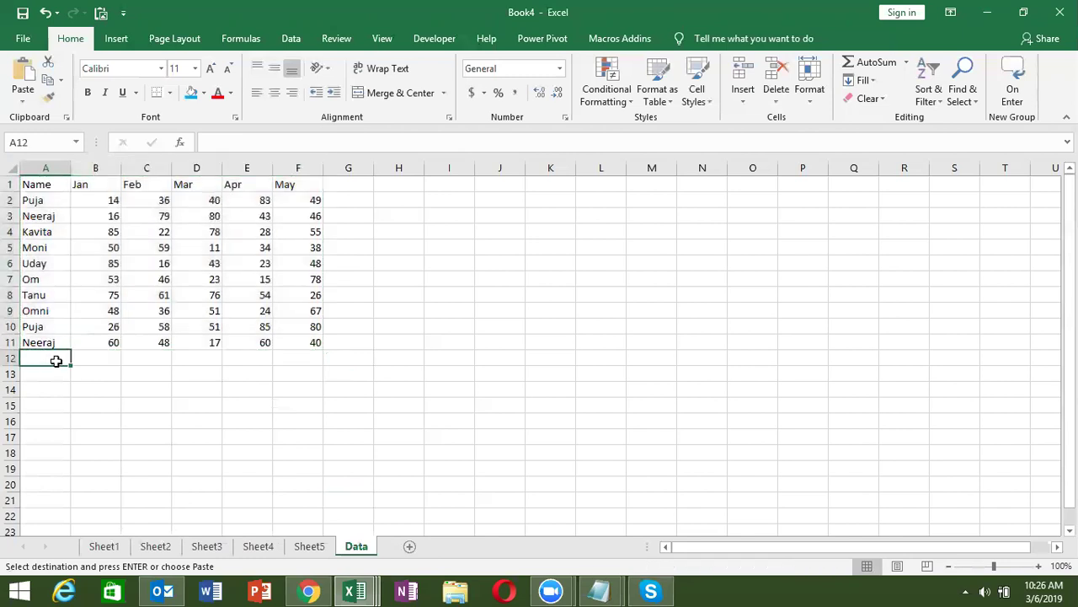
key("ctrl+v")
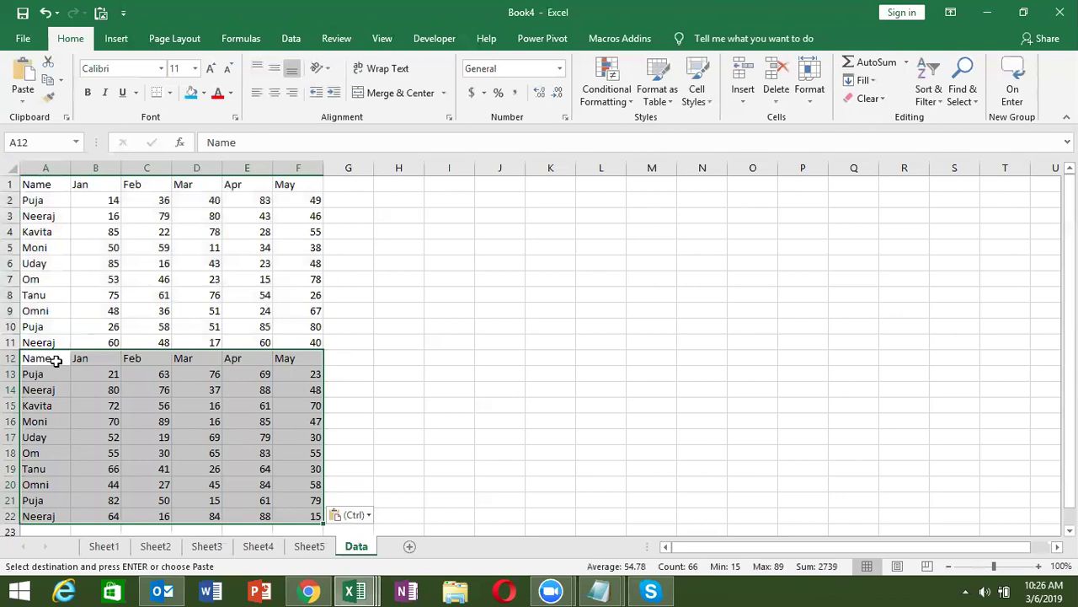
Step: Select A1:F22 on Data and delete both pasted tables
key("ctrl+Home")
key("shift+Right")
key("shift+Right")
key("shift+Right")
key("shift+Right")
key("shift+Right")
key("ctrl+shift+Down")
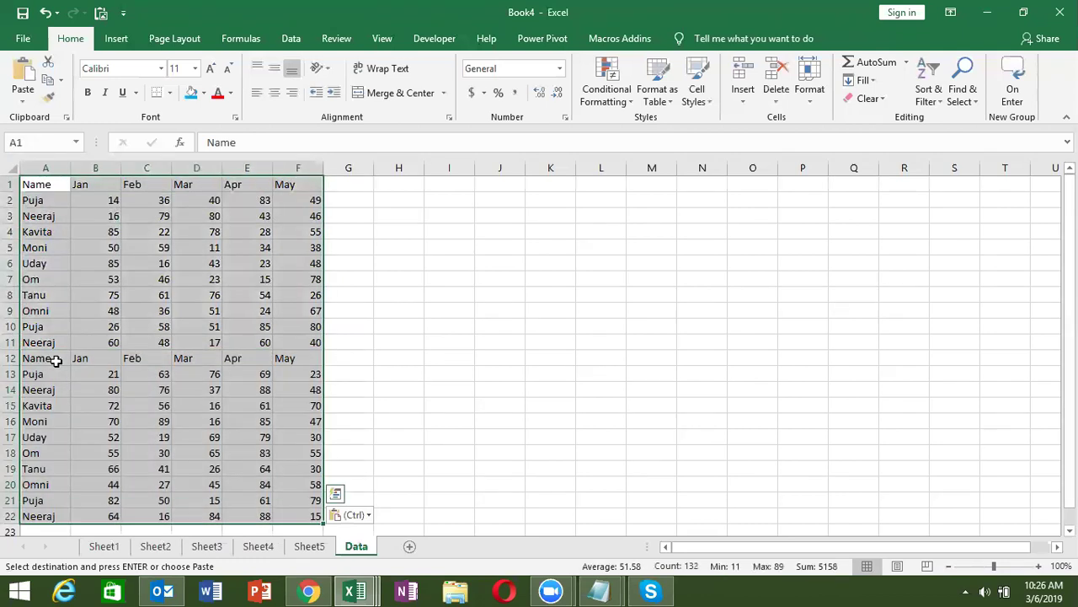
key("ctrl")
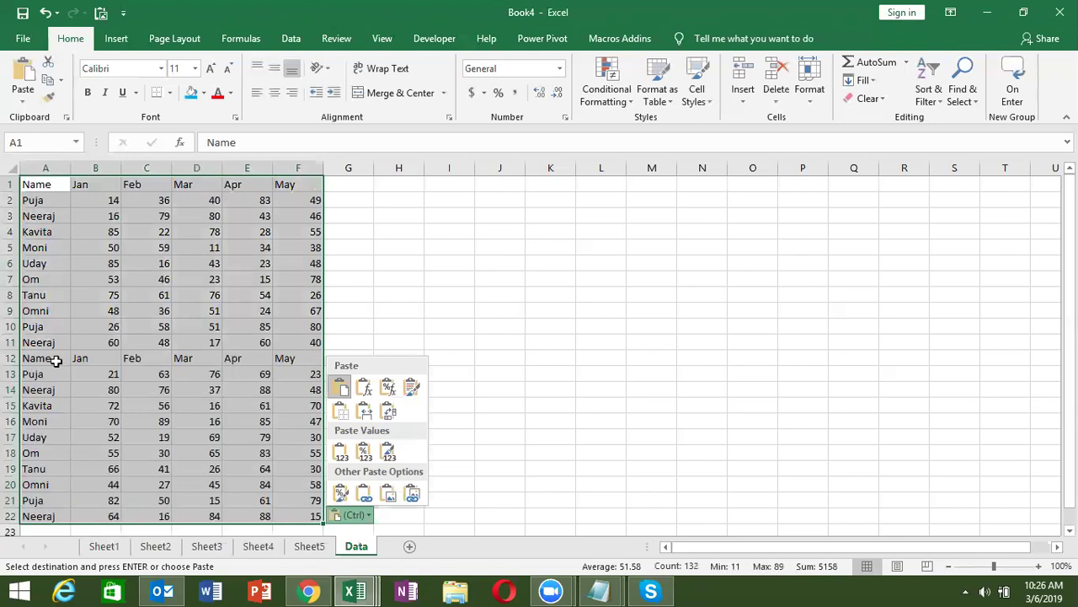
key("Delete")
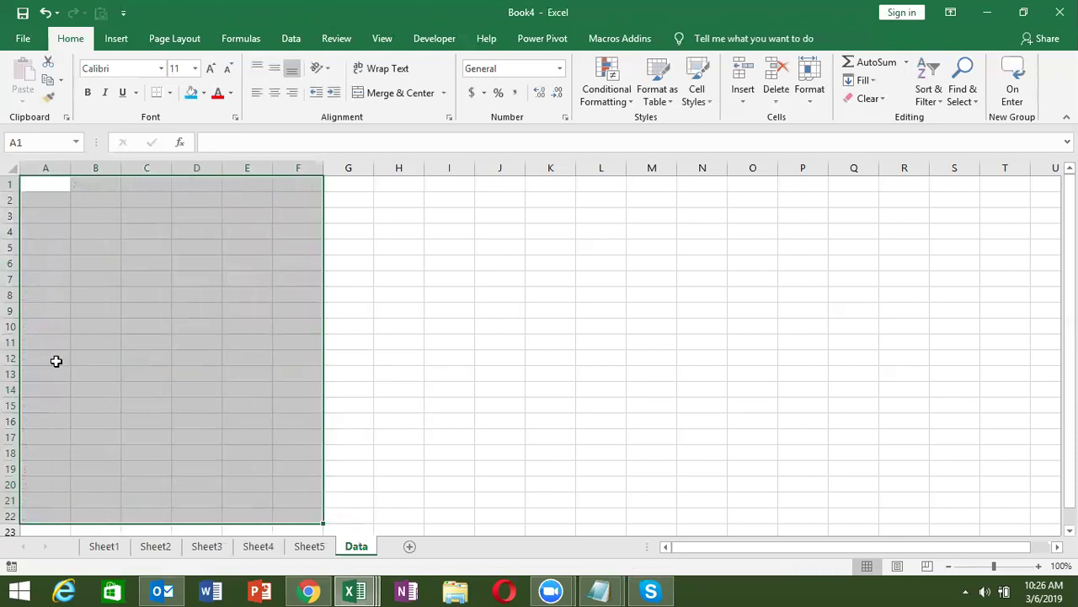
Step: Show the empty Office Clipboard pane next to Sheet1's table with A1 selected
left_click(102, 546)
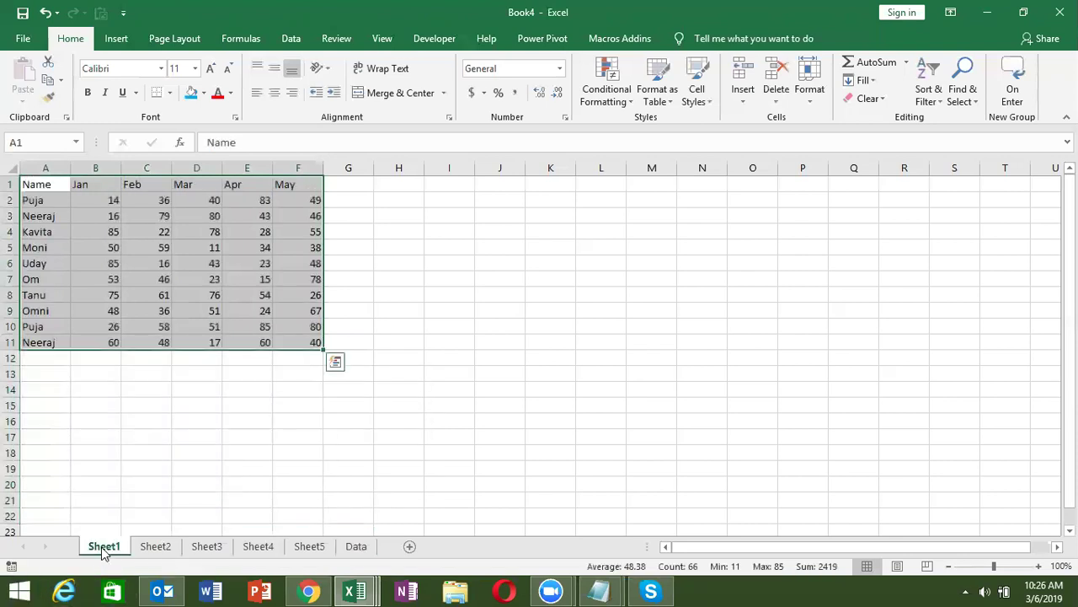
left_click(99, 284)
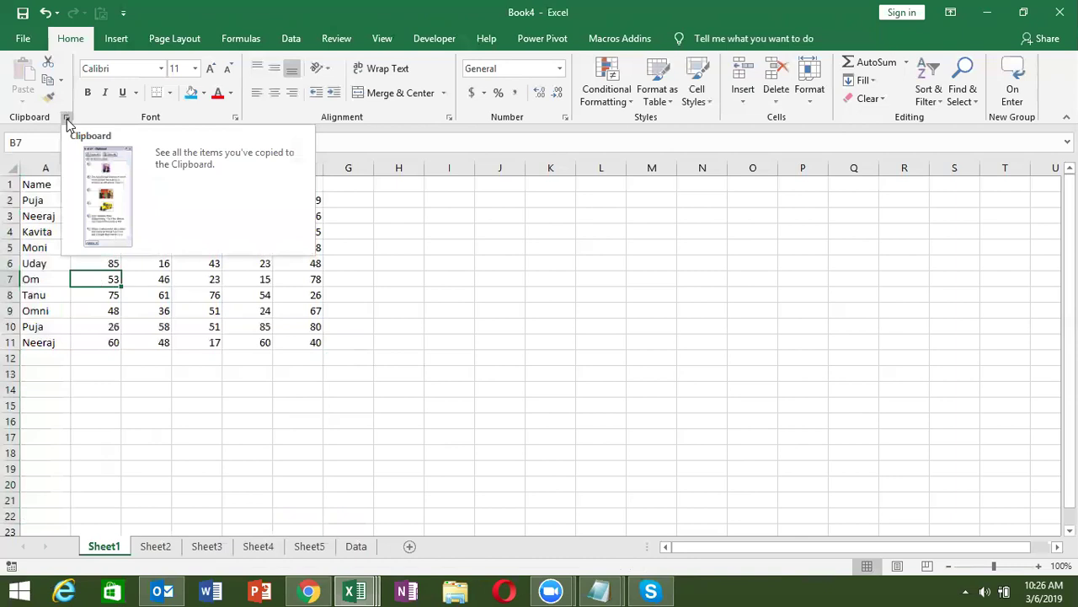
left_click(67, 119)
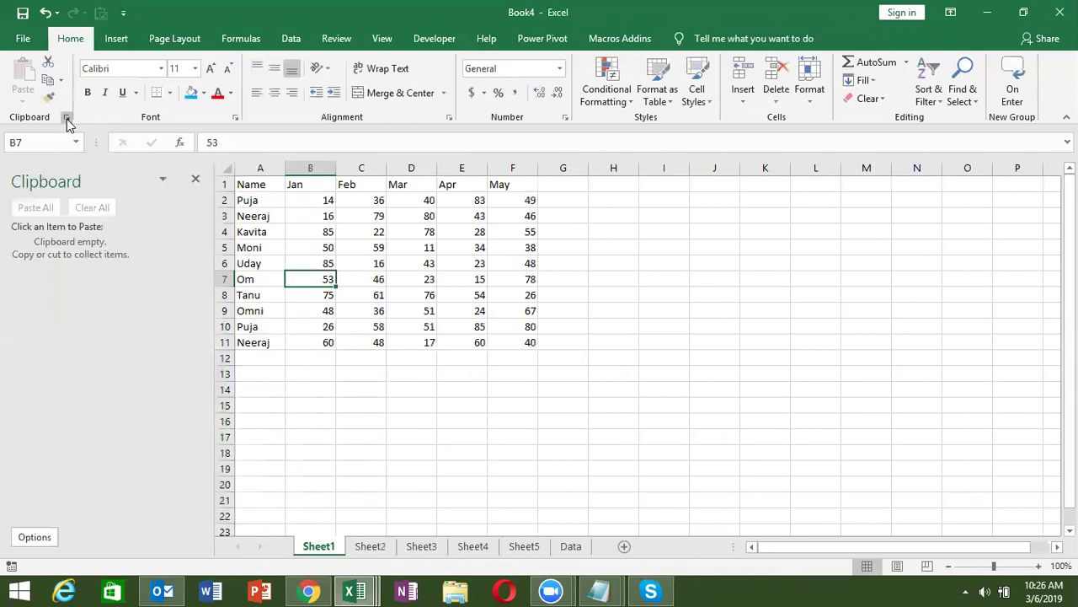
left_click(242, 190)
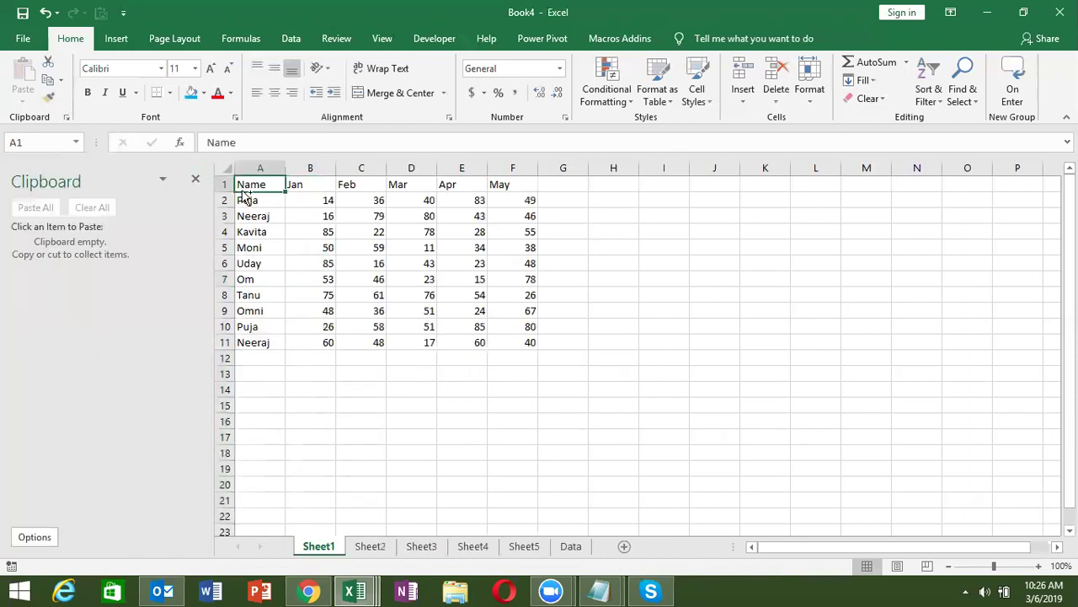
Step: Copy the Sheet1, Sheet2 and Sheet3 marks tables onto the Office Clipboard
key("ctrl+a")
key("ctrl+c")
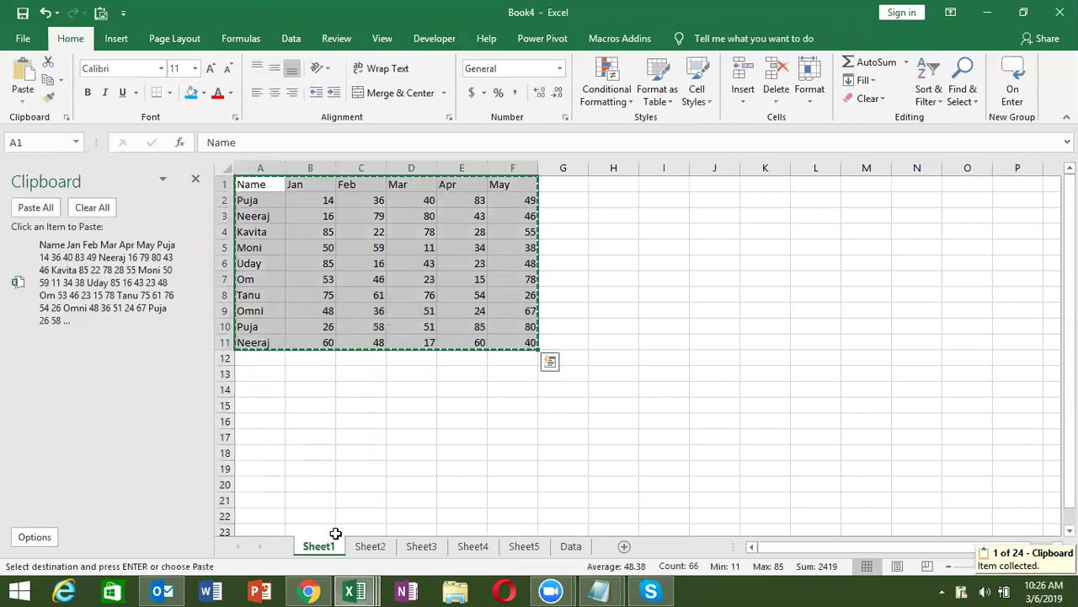
left_click(371, 546)
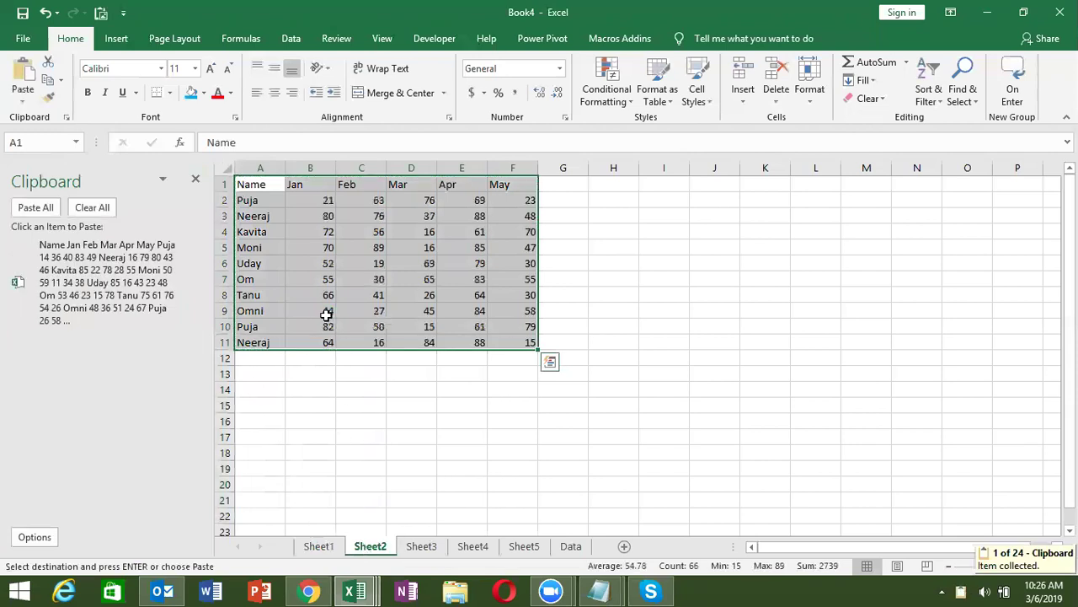
key("ctrl+c")
left_click(421, 546)
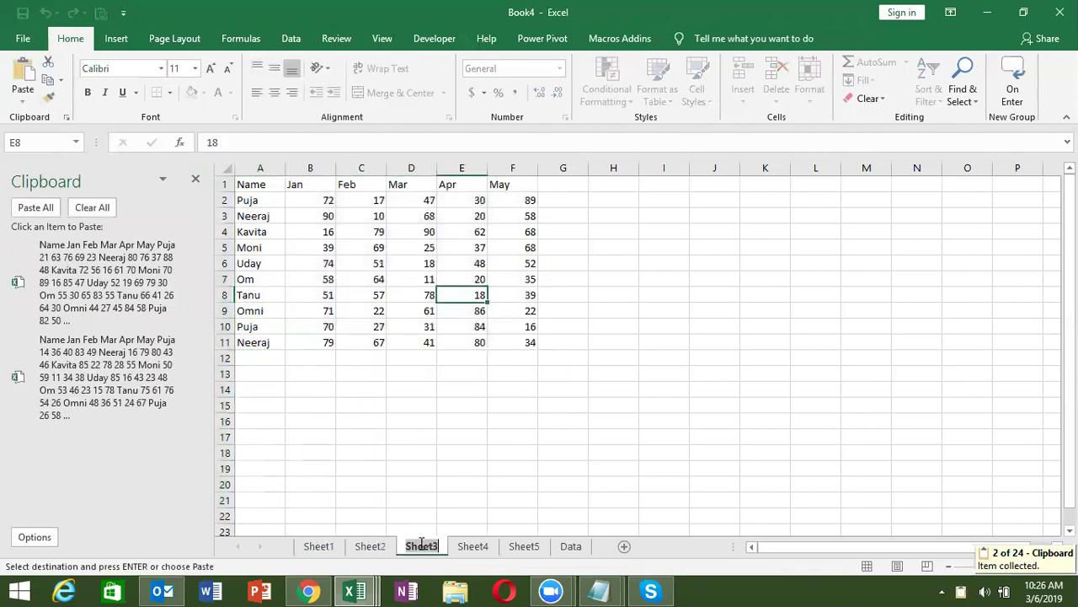
left_click(264, 187)
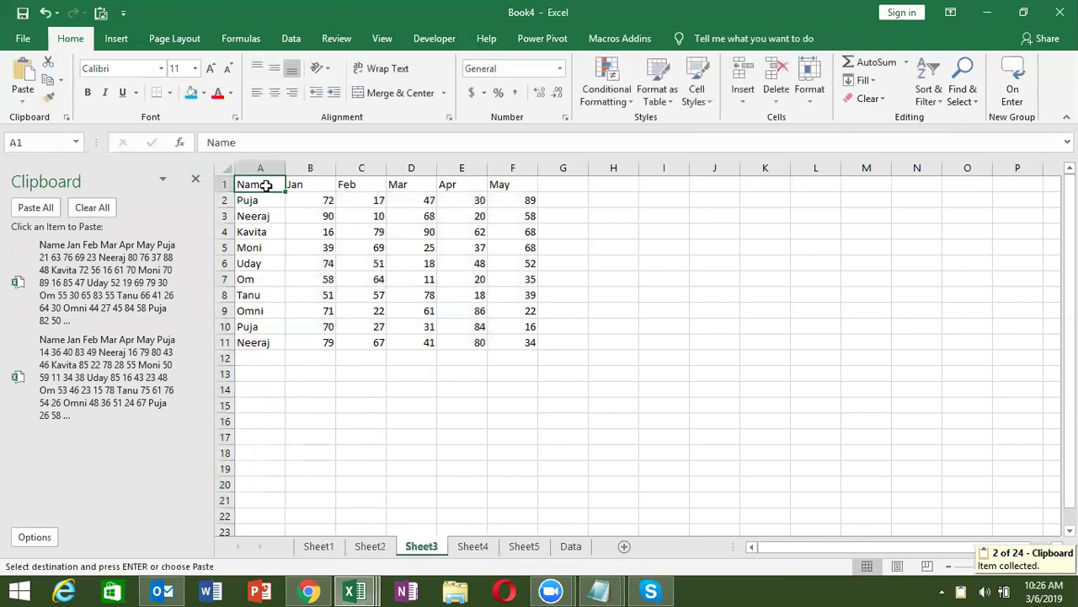
key("ctrl+a")
key("ctrl+c")
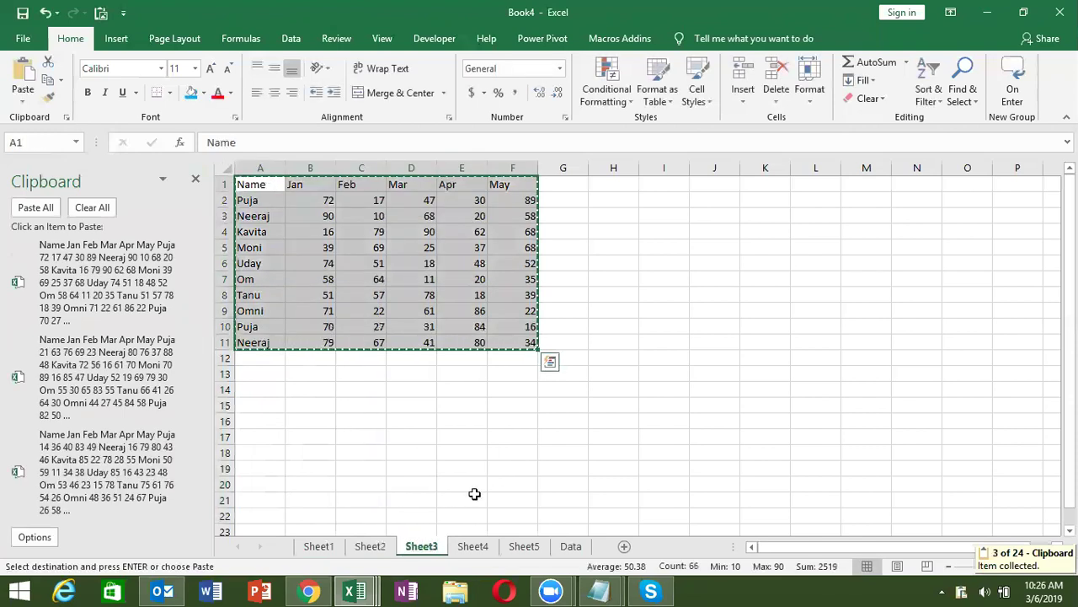
Step: Copy the Sheet4 and Sheet5 A1:F11 tables onto the Office Clipboard
left_click(474, 547)
left_click(273, 182)
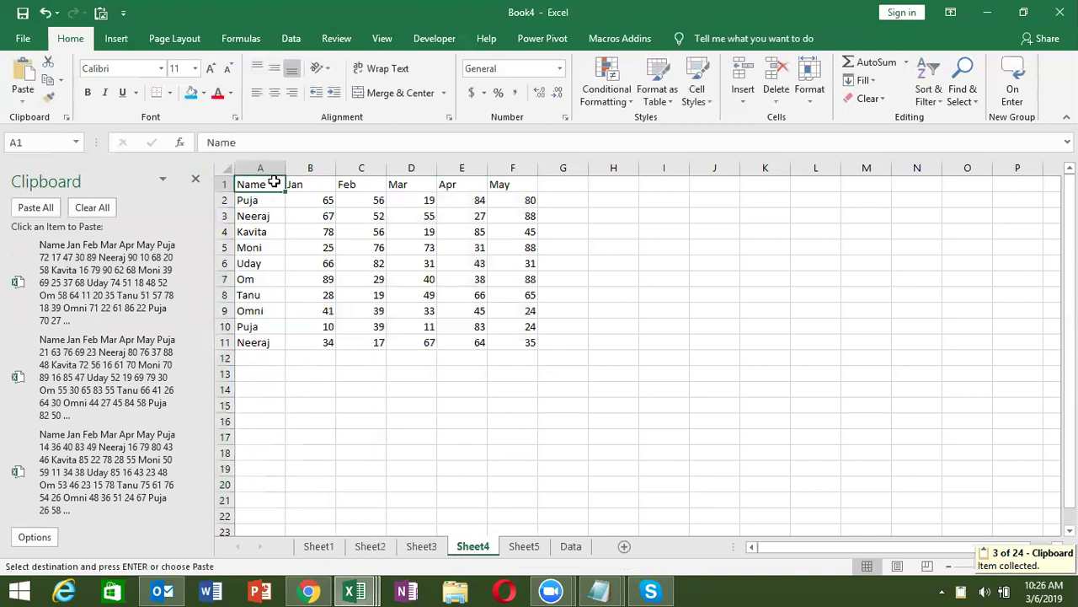
key("ctrl+shift+Right")
key("ctrl+shift+Down")
key("ctrl+c")
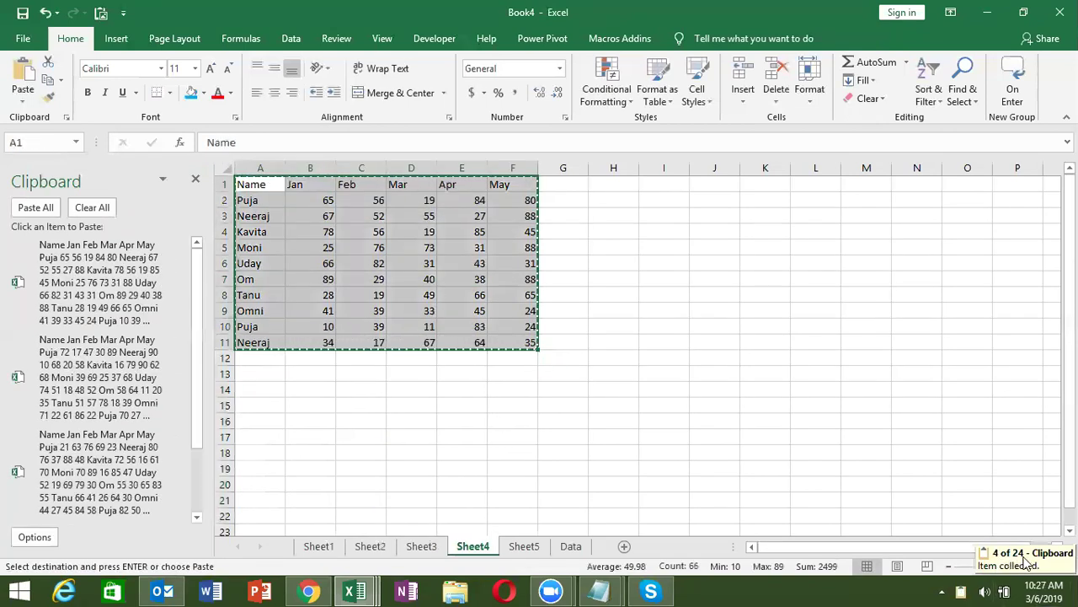
left_click(526, 548)
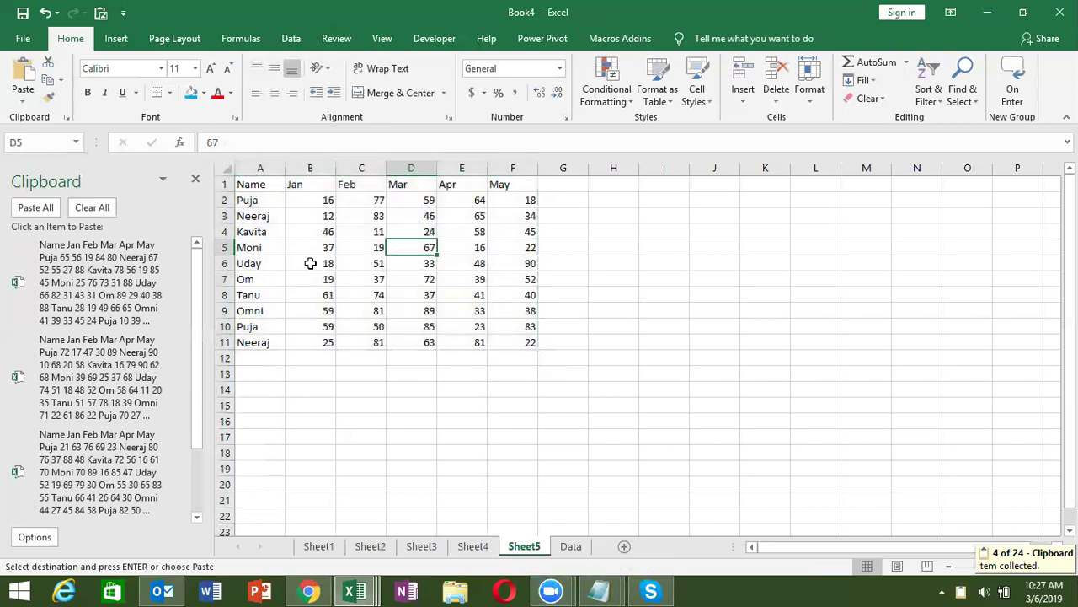
left_click(266, 185)
key("ctrl+shift+Right")
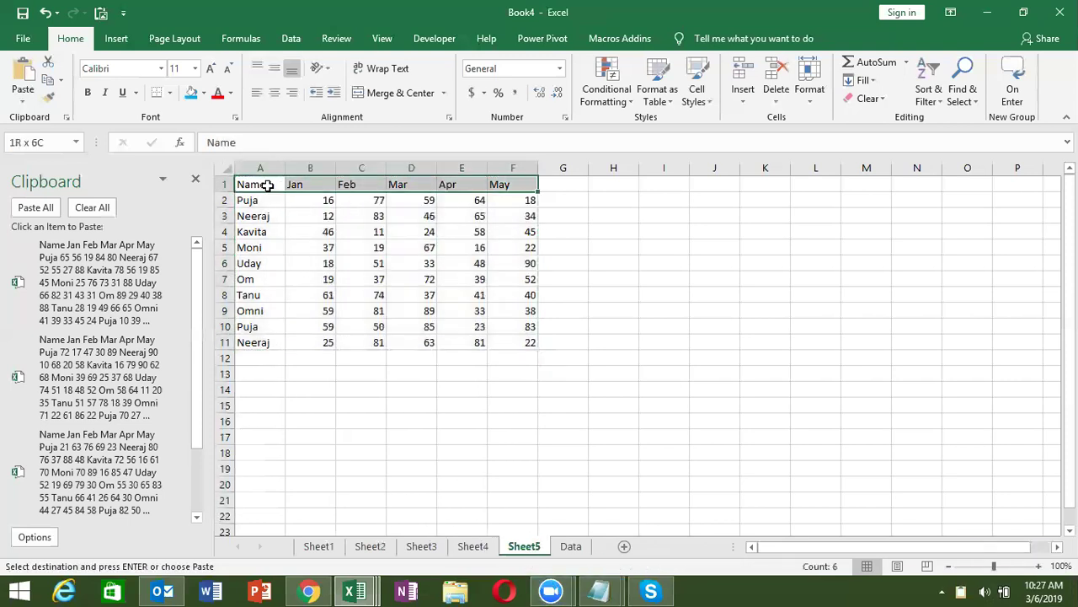
key("ctrl+shift+Down")
key("ctrl+c")
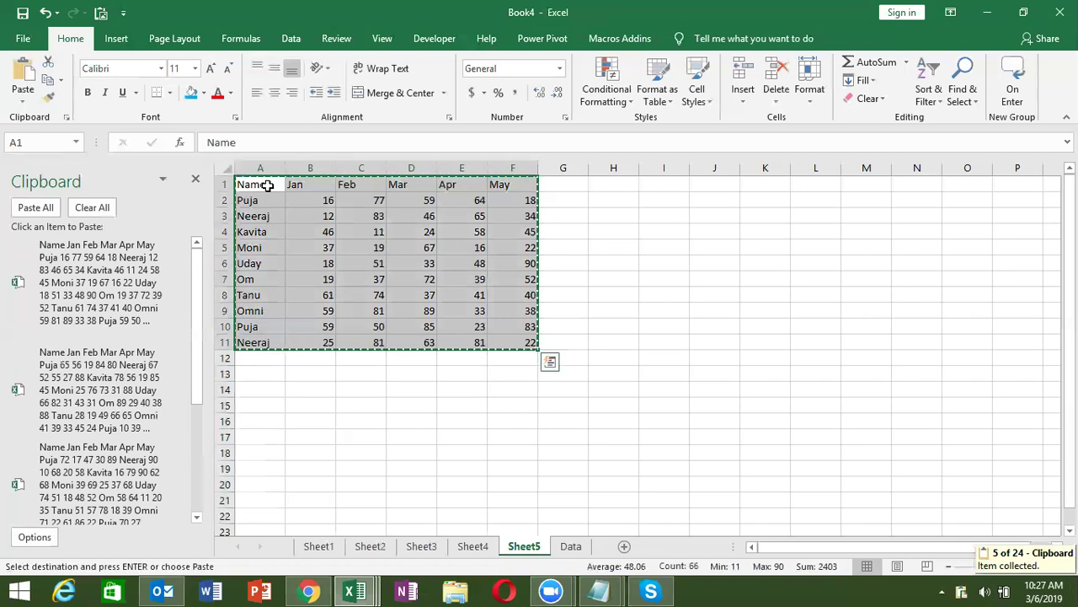
Step: Paste All clipboard items into Data starting at A1 and review the stacked tables
left_click(570, 546)
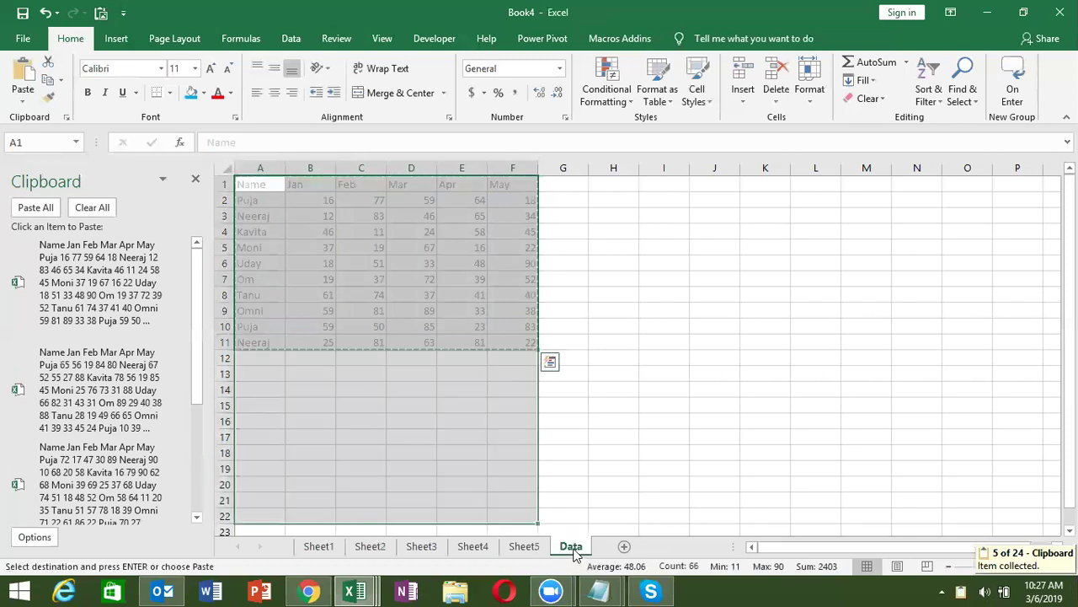
left_click(265, 187)
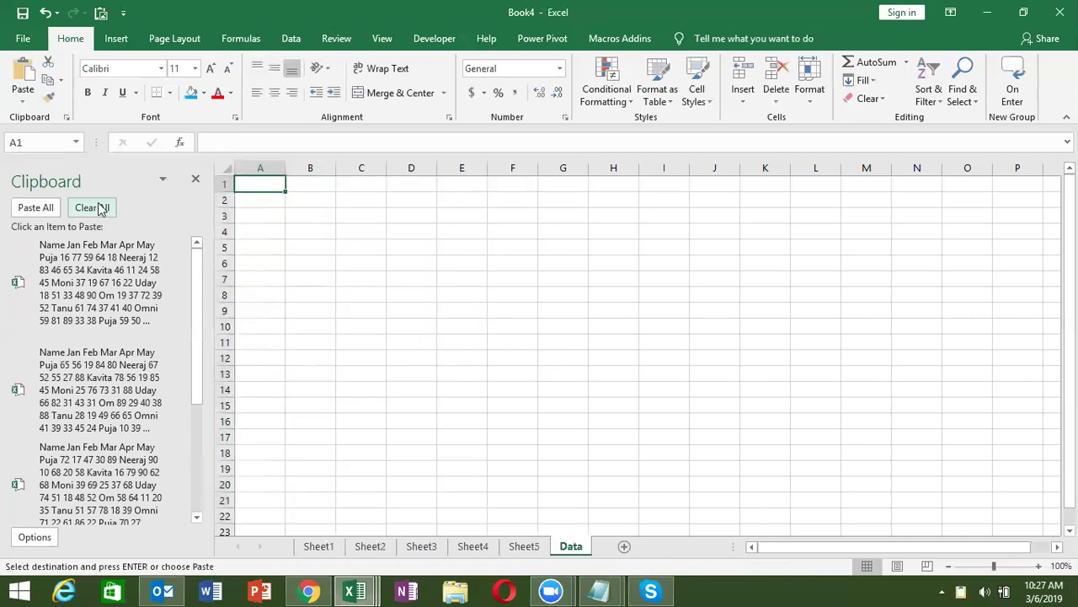
left_click(42, 207)
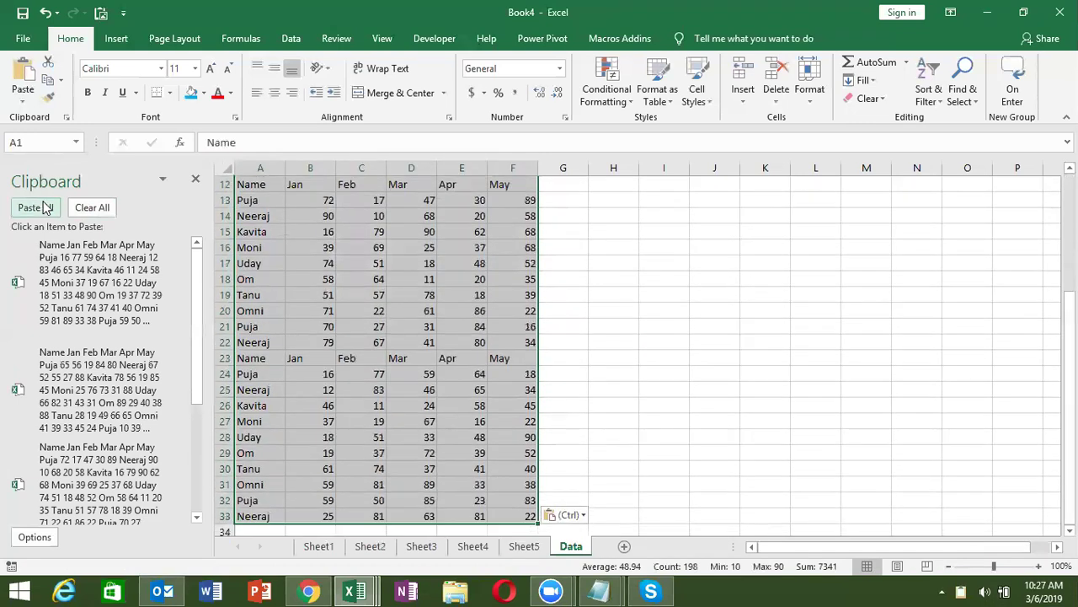
scroll(909, 378, "up", 3)
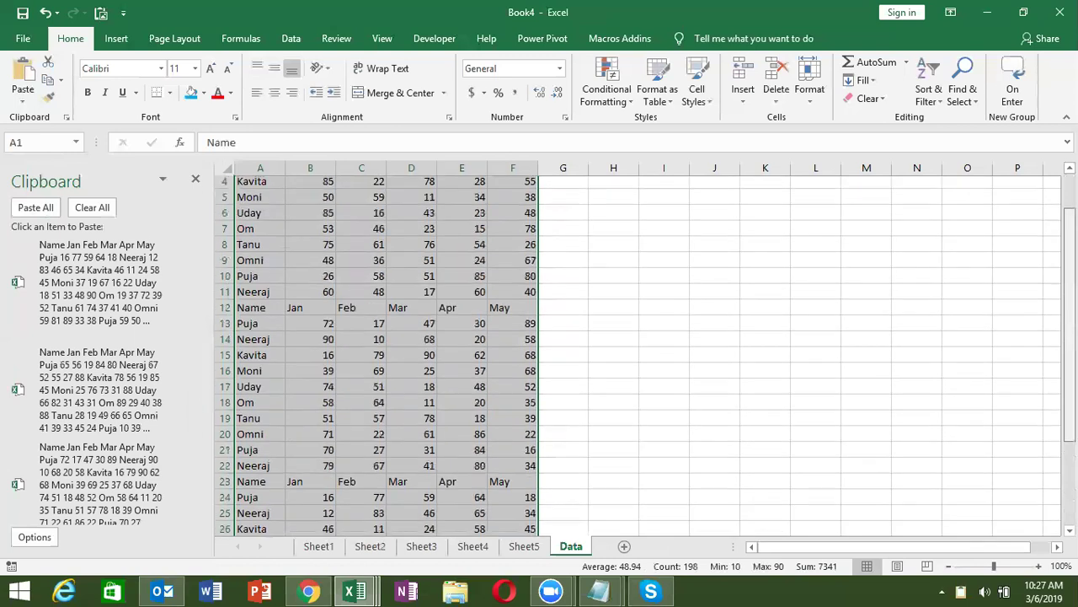
scroll(646, 355, "up", 1)
scroll(646, 355, "down", 1)
scroll(646, 355, "down", 3)
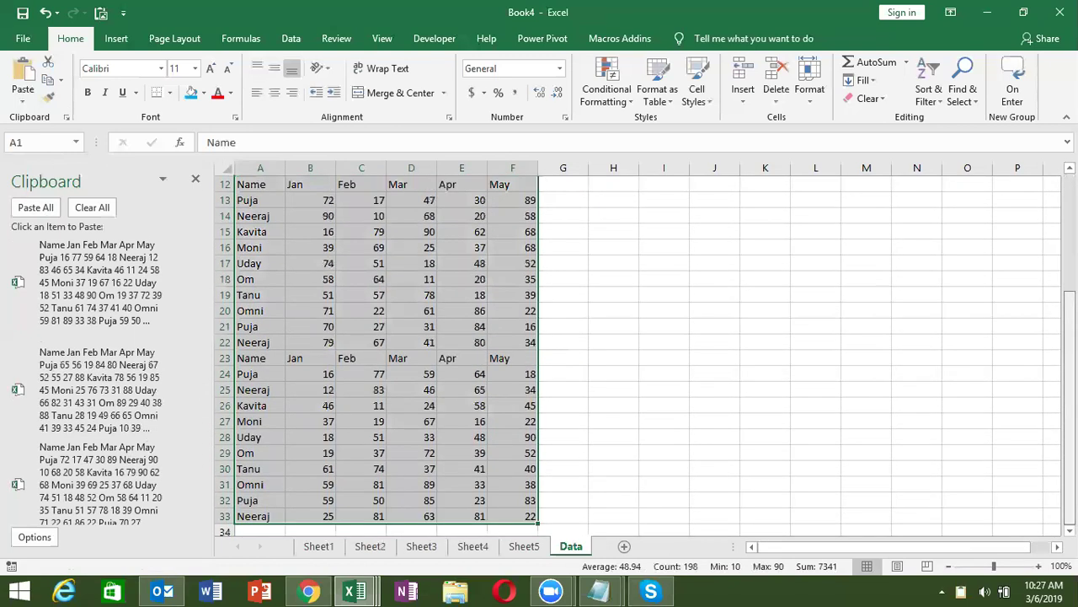
scroll(1051, 301, "up", 1)
scroll(1051, 300, "up", 1)
scroll(1052, 301, "up", 1)
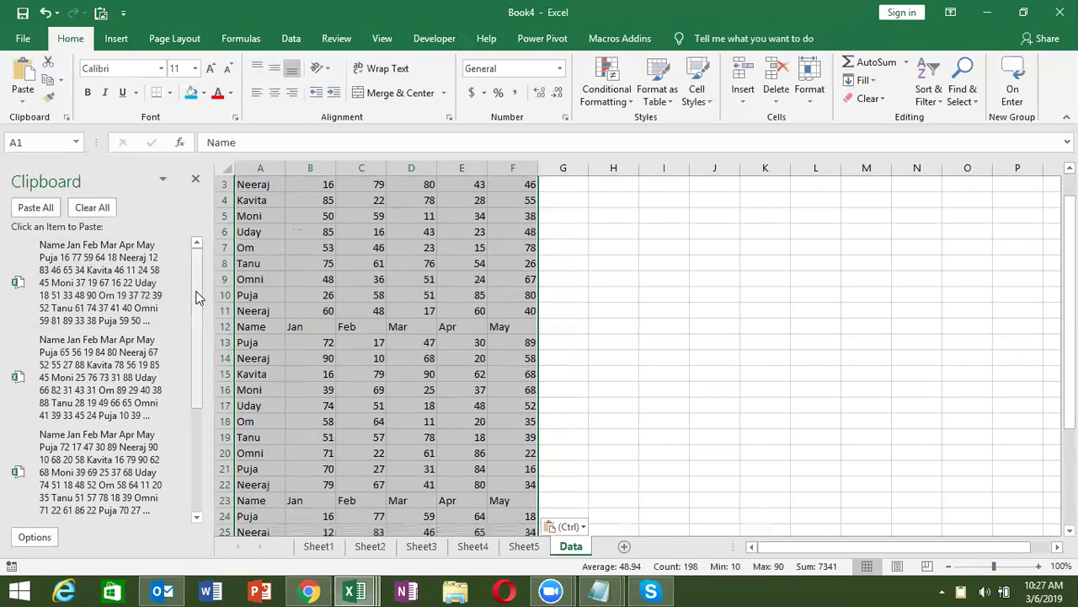
scroll(197, 337, "down", 2)
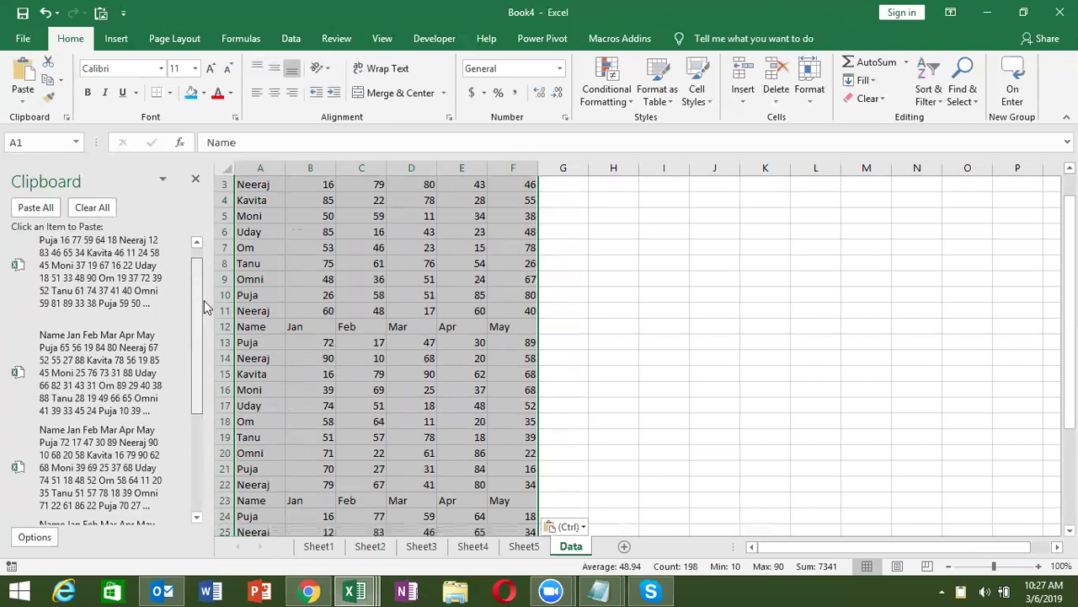
scroll(204, 300, "up", 1)
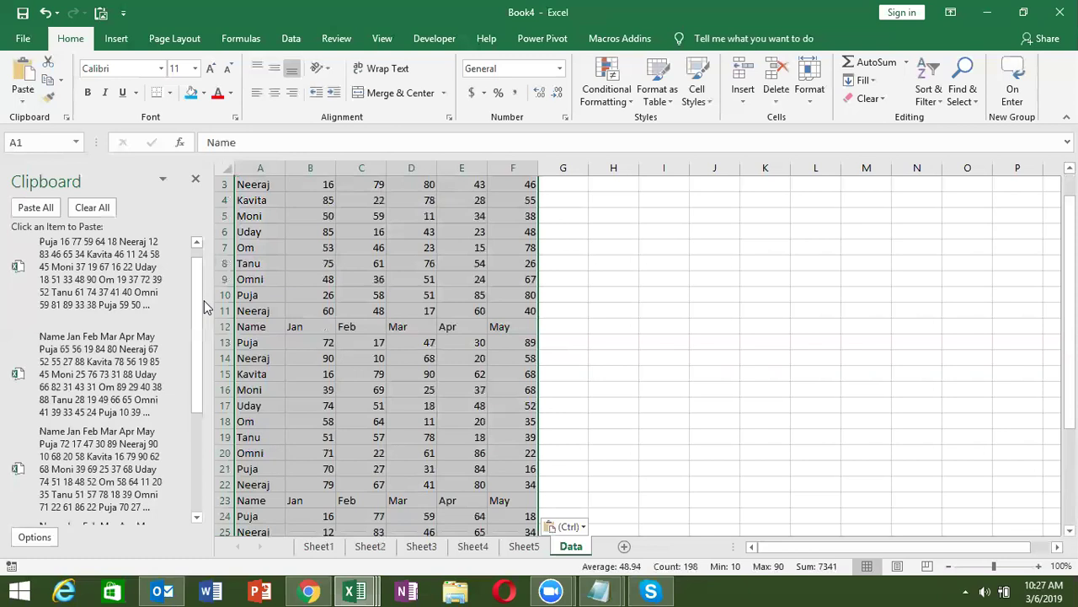
Step: Clear the whole Data sheet and copy Sheet5's marks table to the clipboard again
left_click(522, 548)
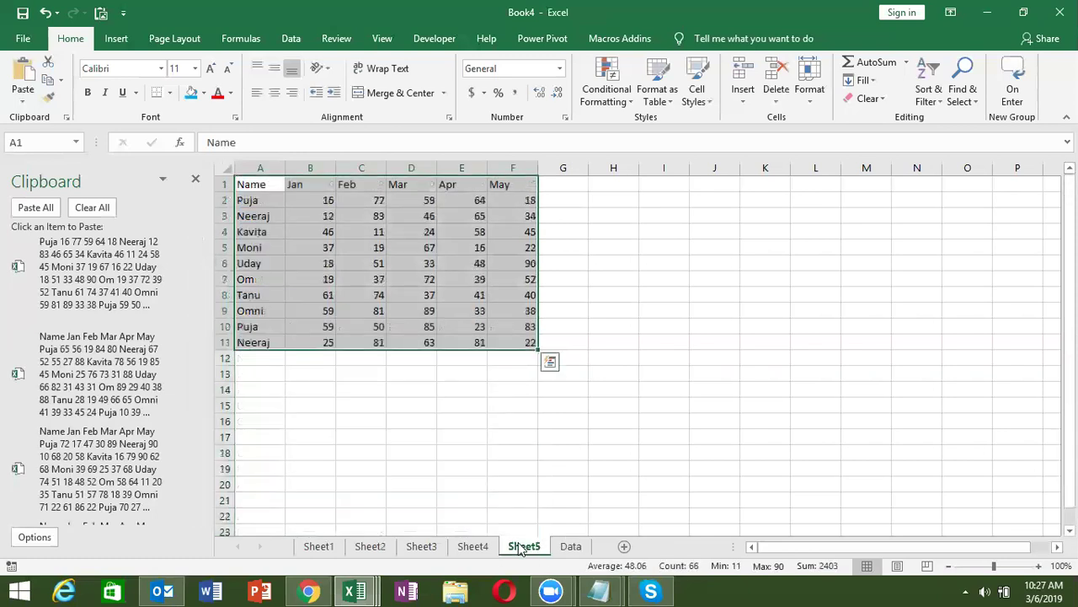
key("Delete")
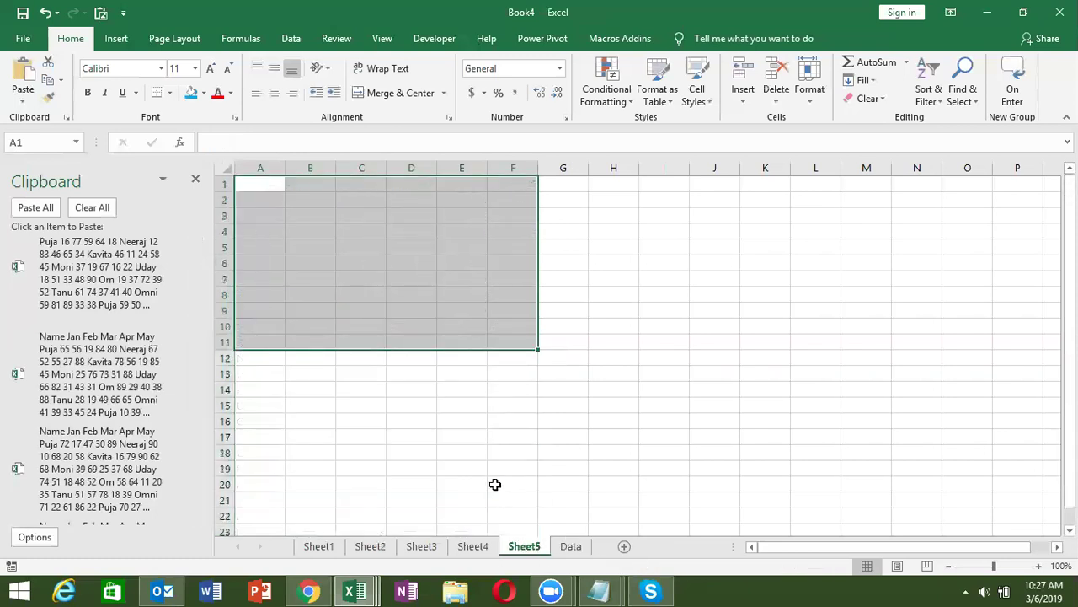
key("ctrl+z")
left_click(572, 548)
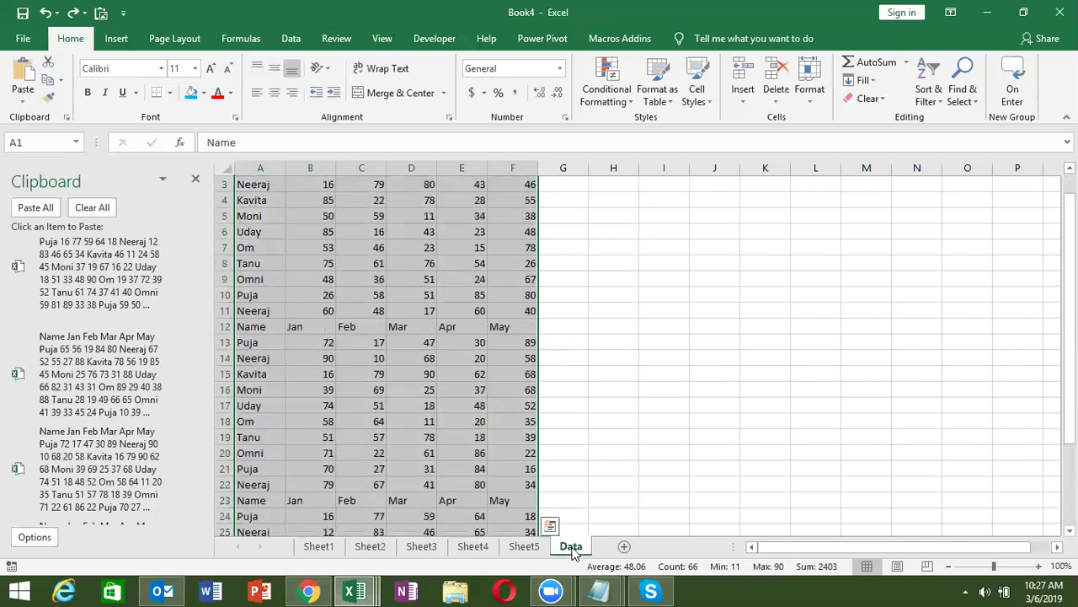
key("ctrl+a")
key("Delete")
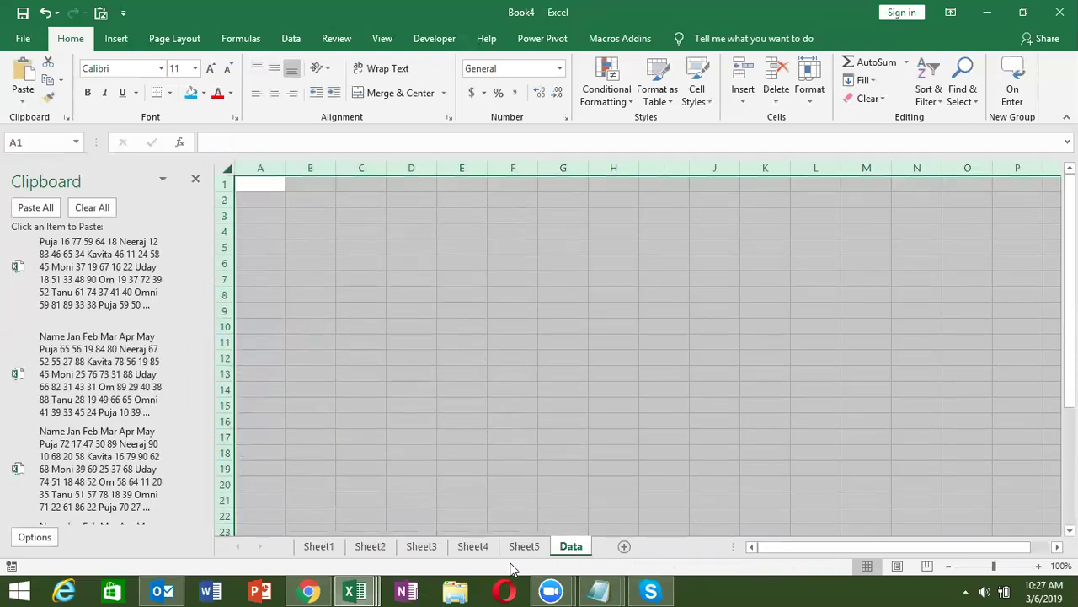
left_click(524, 548)
key("ctrl+c")
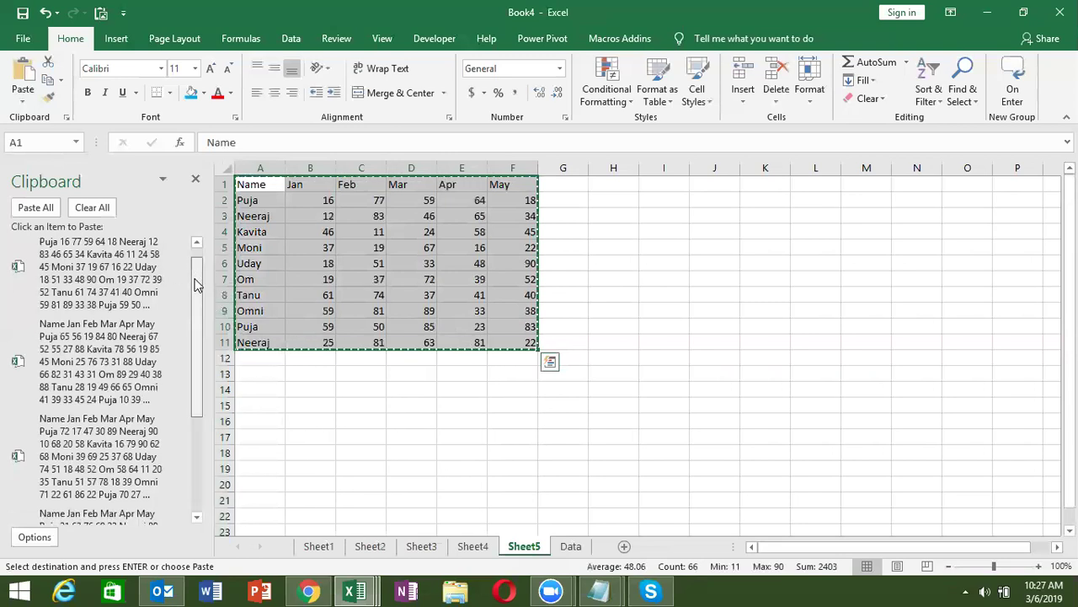
Step: Paste All again into Data so the tables stack in A1:F44, checking column C
left_click_drag(196, 271, 202, 411)
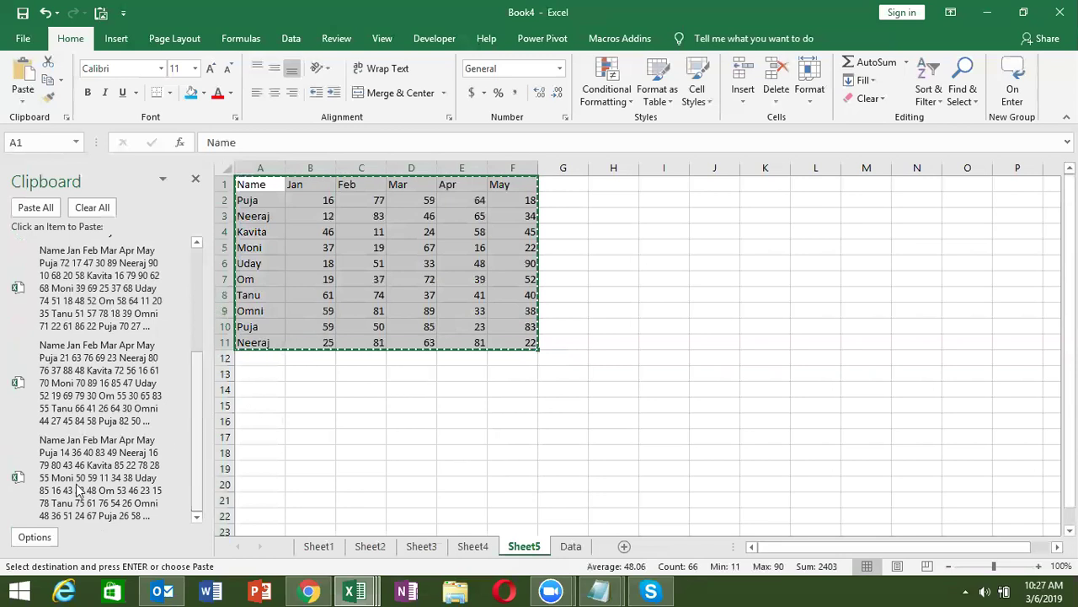
left_click(571, 548)
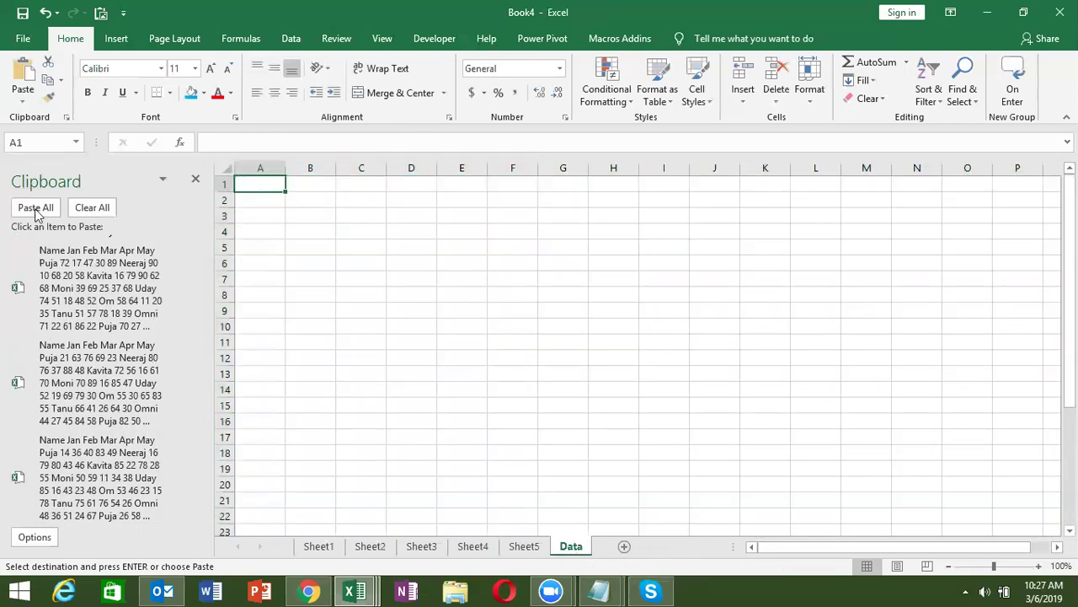
left_click(36, 208)
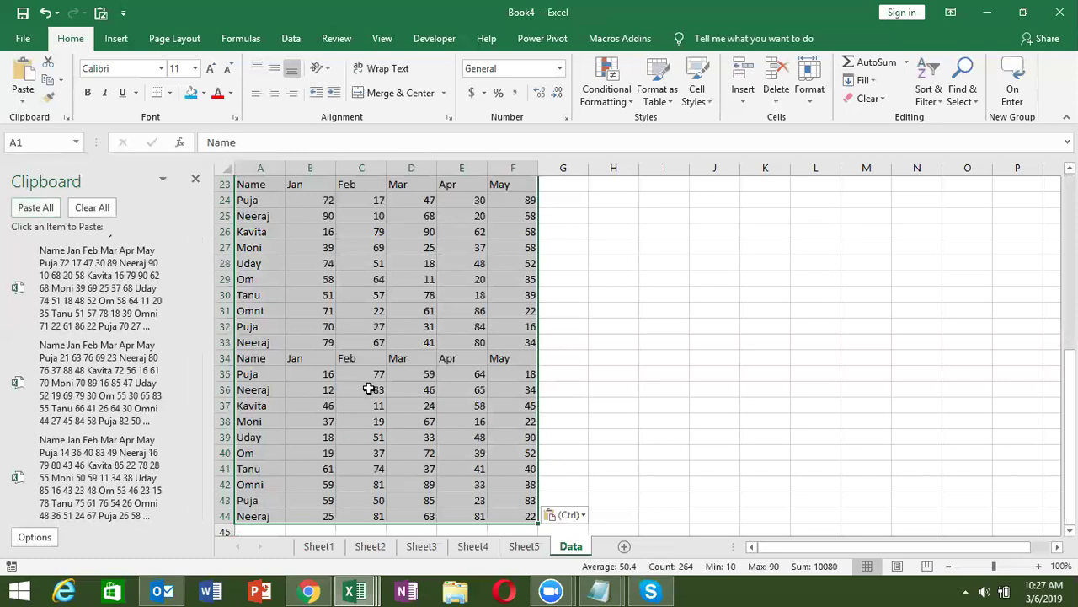
left_click(369, 388)
key("Up")
key("Up")
key("Up")
key("Up")
key("Up")
key("Up")
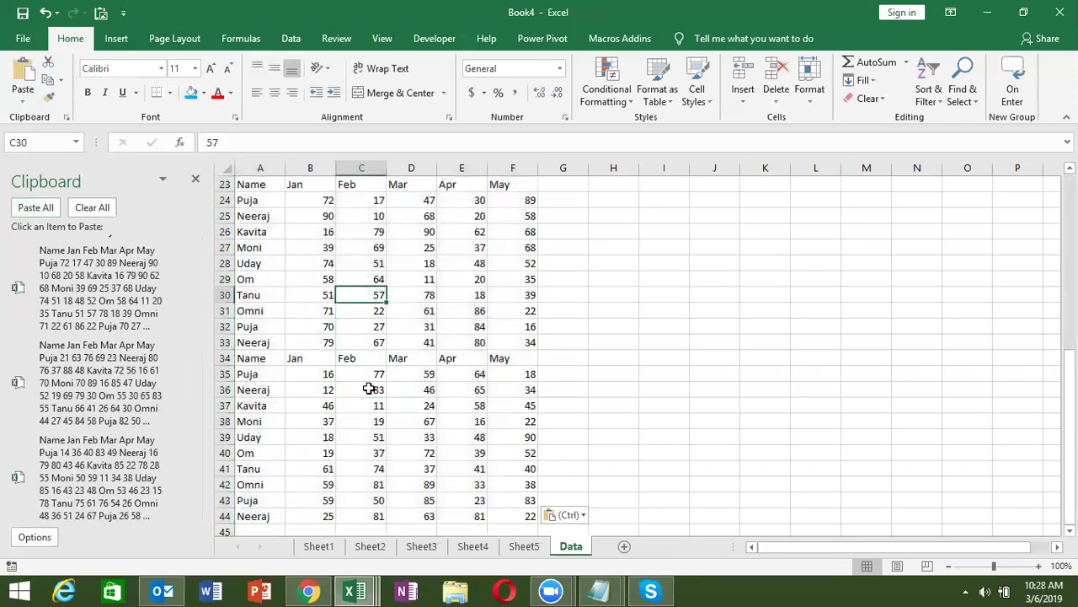
key("Up")
key("Up")
key("Up")
key("Up")
key("Up")
key("Up")
key("Up")
key("Up")
key("Up")
key("Up")
key("Up")
key("Down")
key("Down")
key("Down")
key("Down")
key("Down")
key("Down")
key("Down")
key("Down")
key("Down")
key("Down")
key("Down")
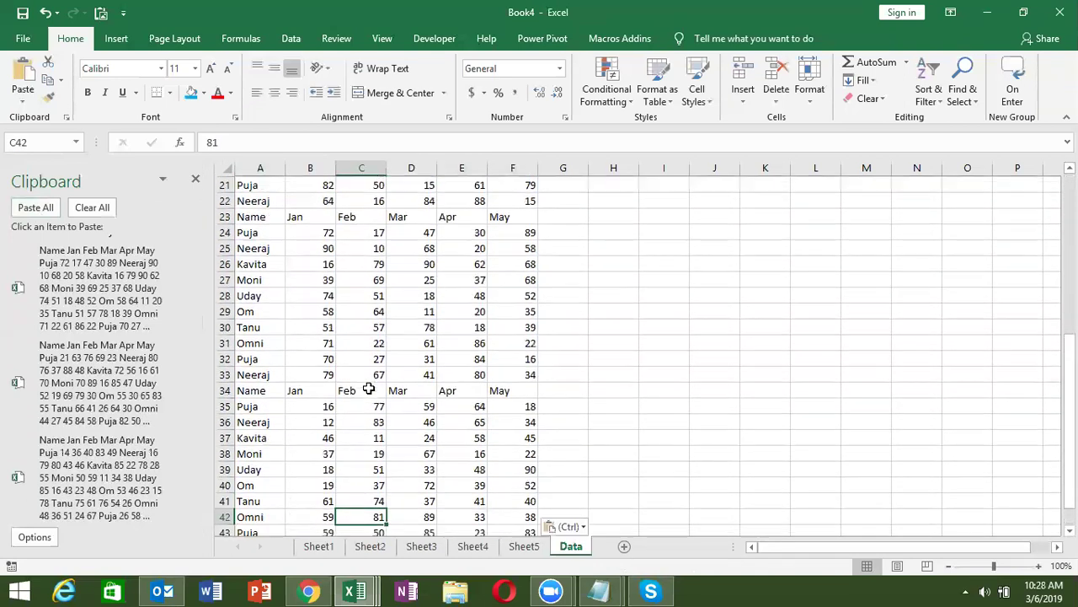
key("Down")
key("Down")
key("Down")
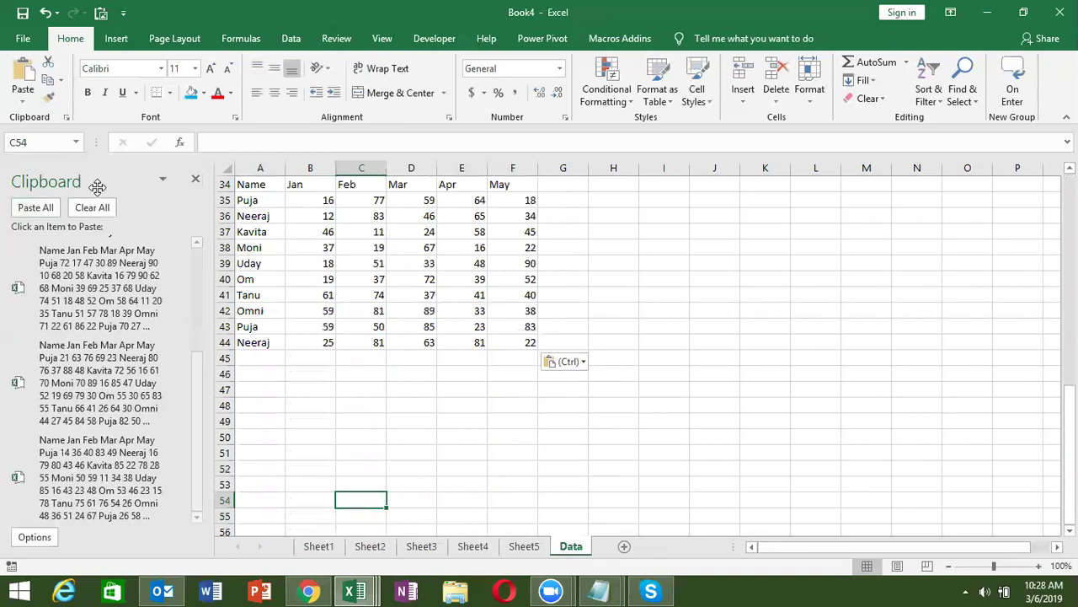
Step: Clear All from the Office Clipboard and delete the stacked tables from Data
left_click(91, 209)
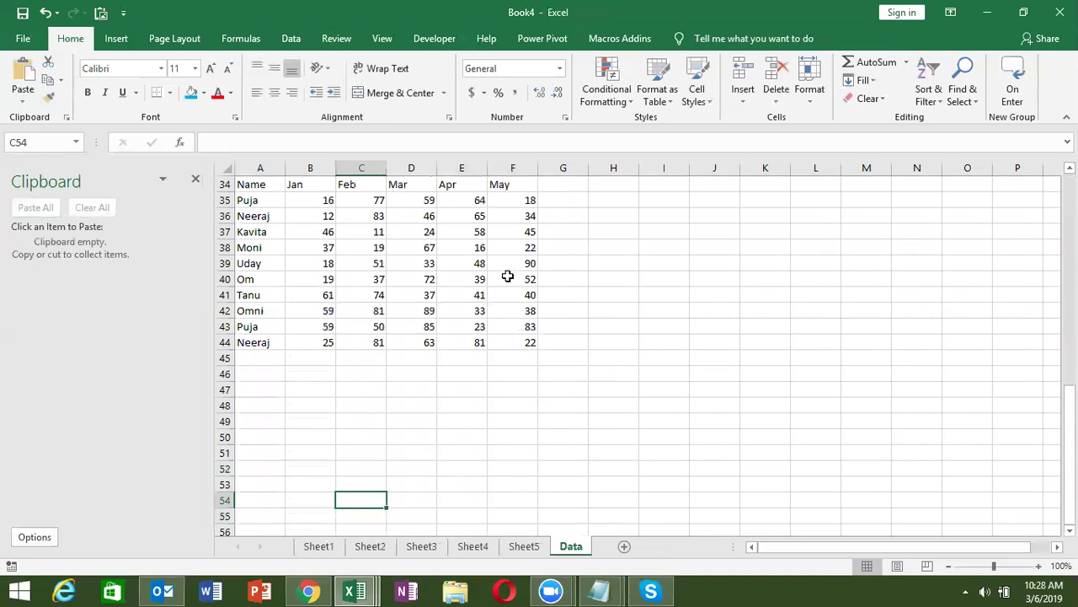
left_click(276, 310)
key("ctrl+Up")
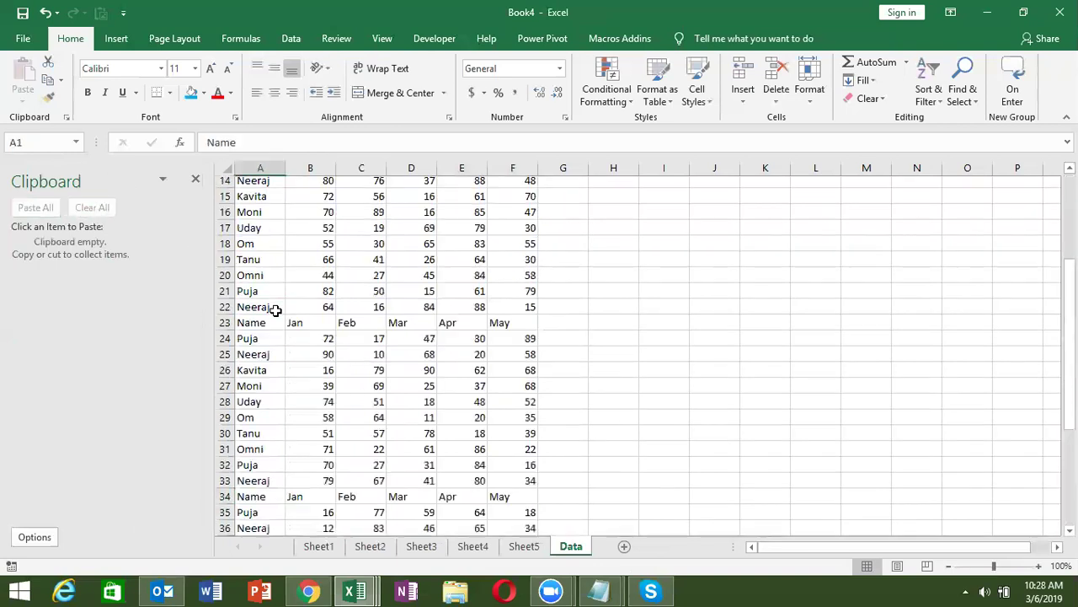
key("ctrl+shift+Right")
key("ctrl+shift+Down")
key("Delete")
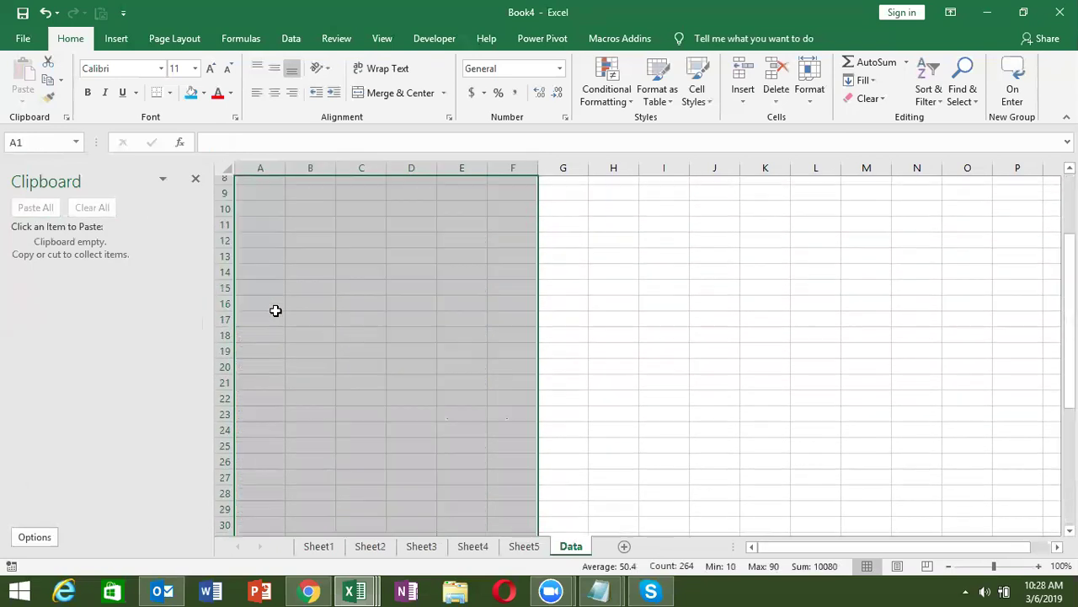
scroll(270, 320, "up", 7)
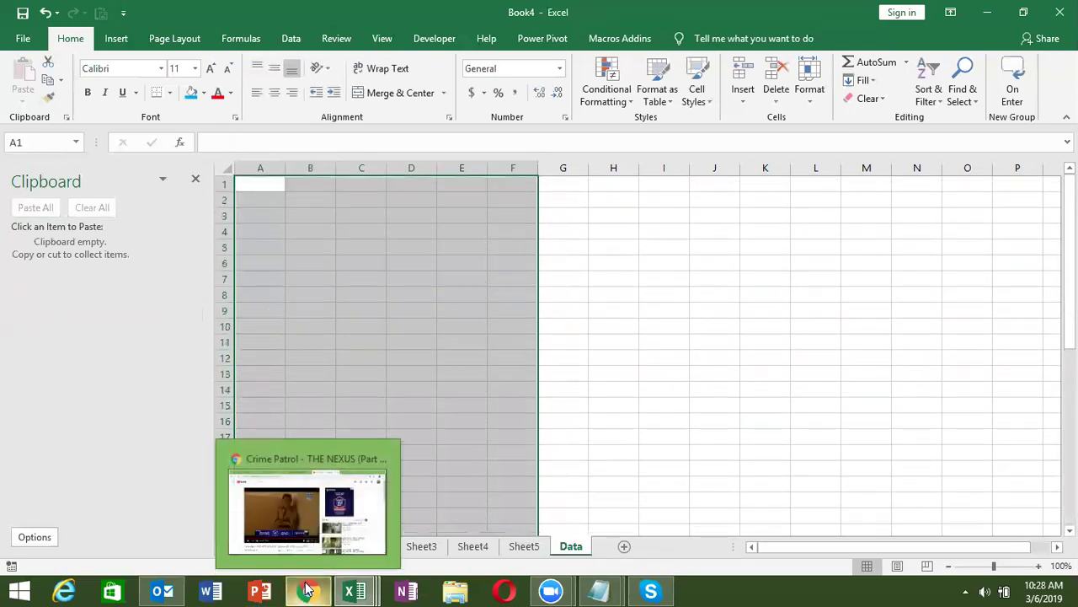
Step: Copy the Outlook email's closing signature lines to the Office Clipboard, then return to Excel
left_click(162, 590)
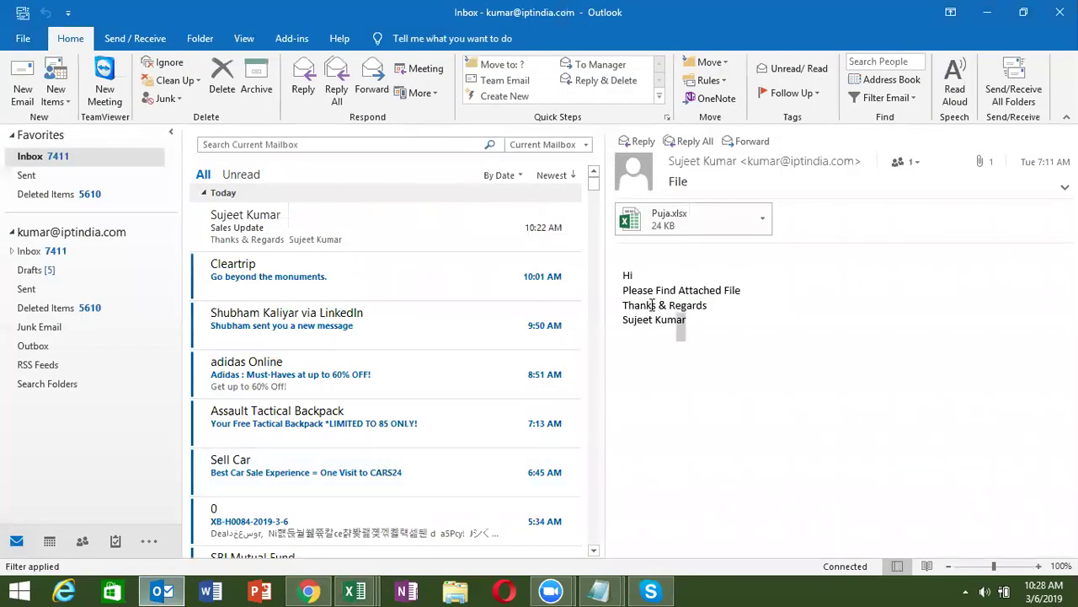
left_click_drag(686, 319, 627, 310)
key("ctrl+c")
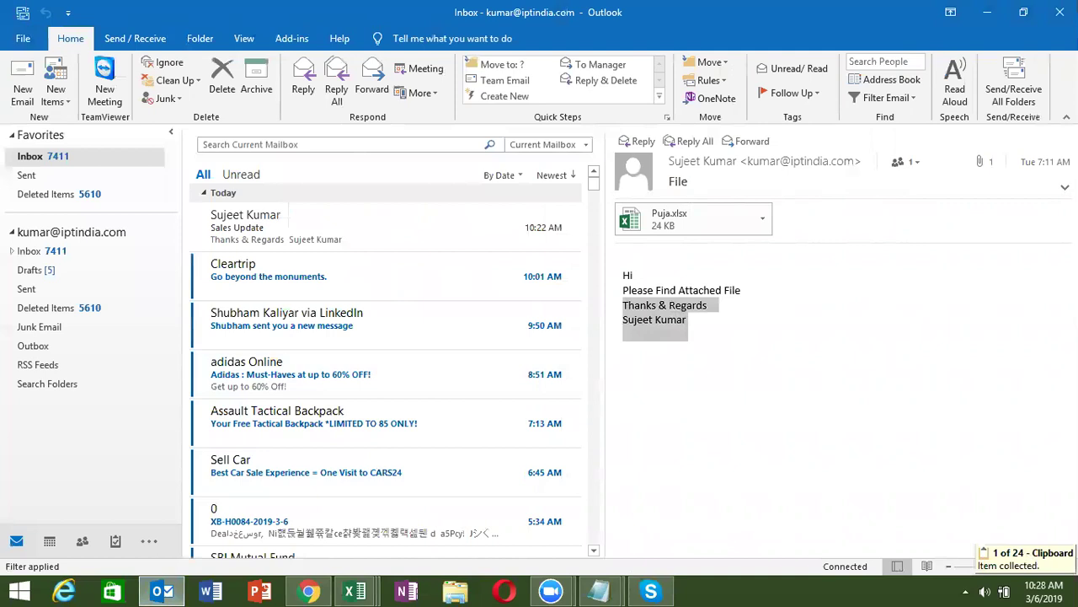
key("alt+Tab")
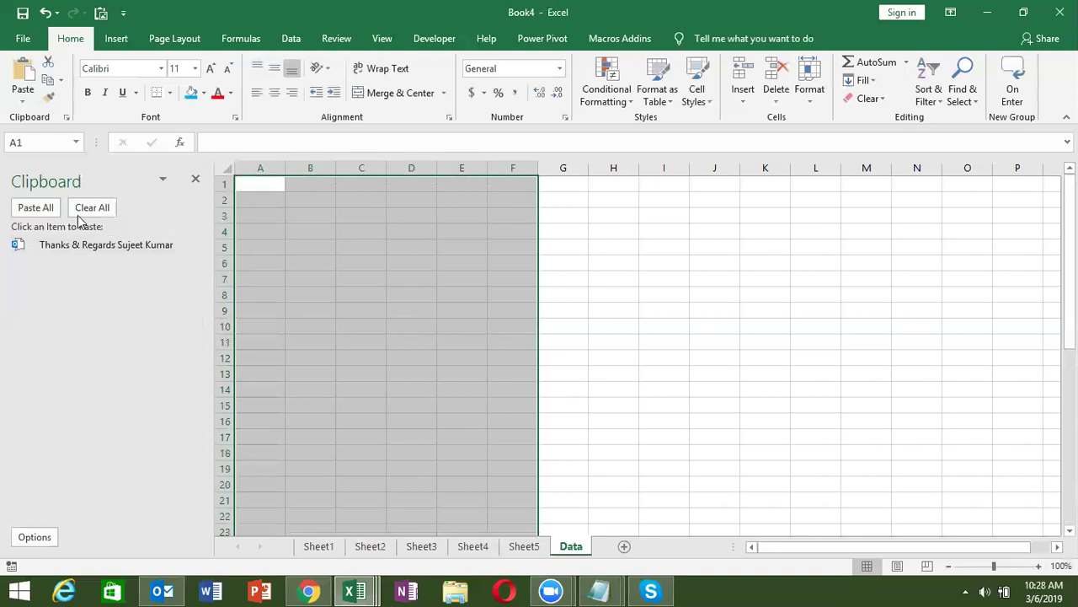
Step: Empty and close the Office Clipboard pane, then enter 14 in D3
left_click(78, 216)
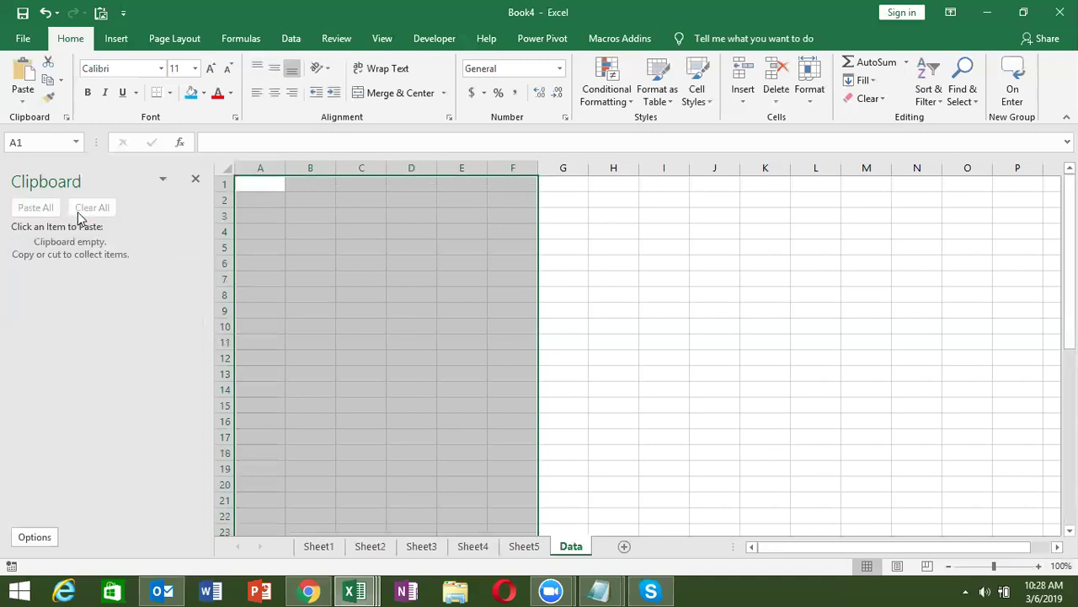
left_click(195, 182)
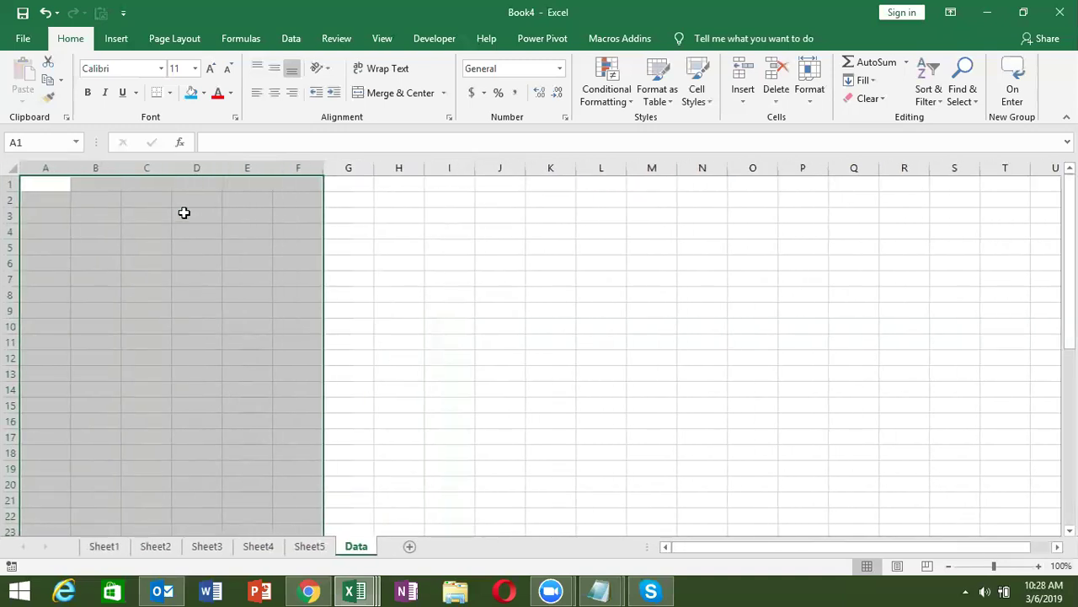
left_click(183, 213)
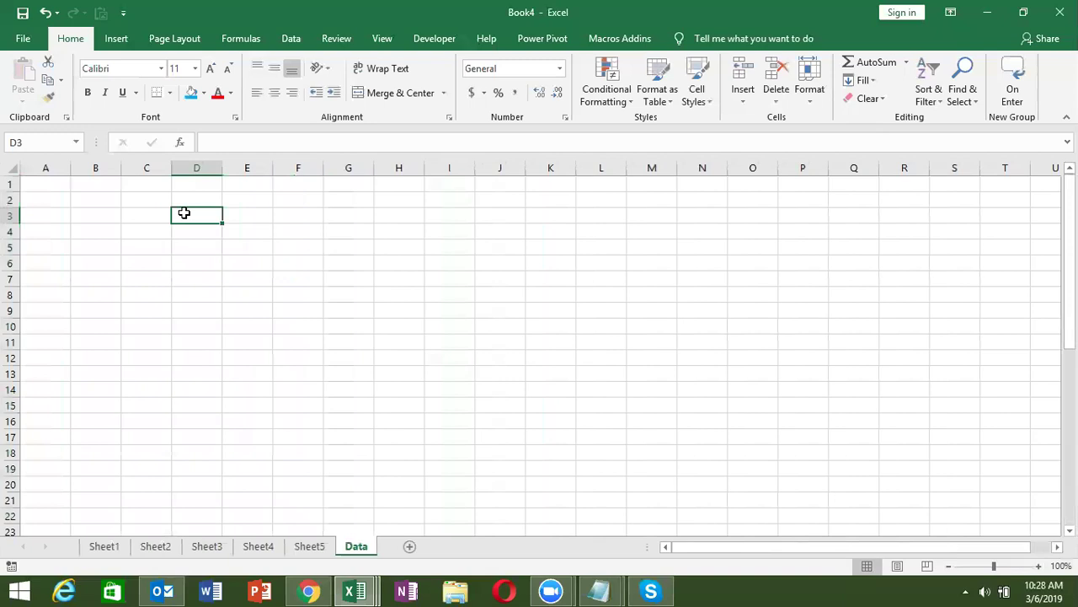
type("14")
key("Return")
Step: Give D3 a blue fill and all borders, then copy it
left_click(183, 213)
left_click(190, 98)
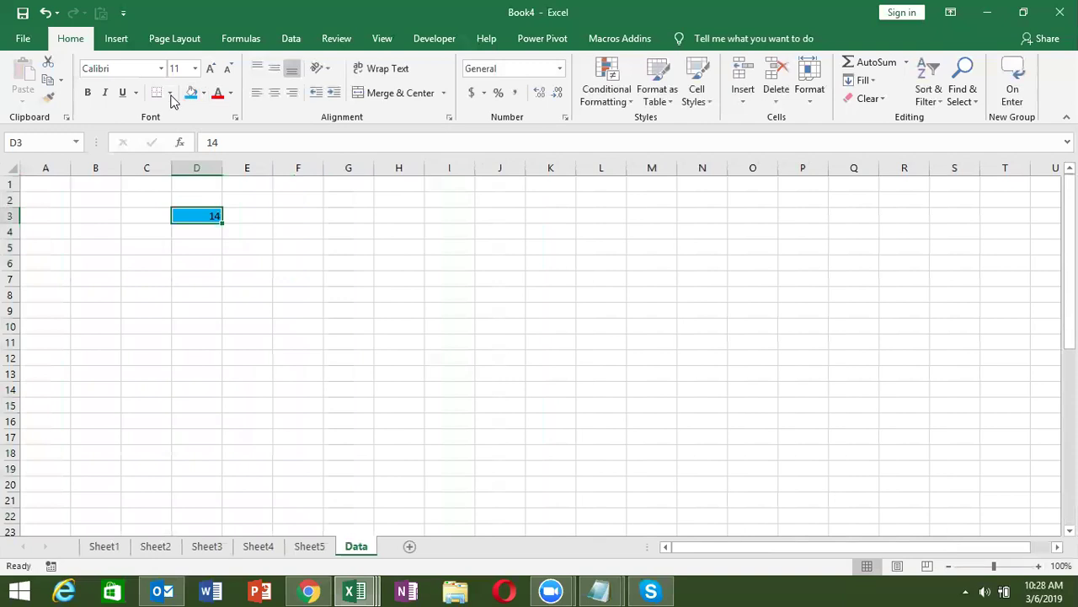
left_click(169, 92)
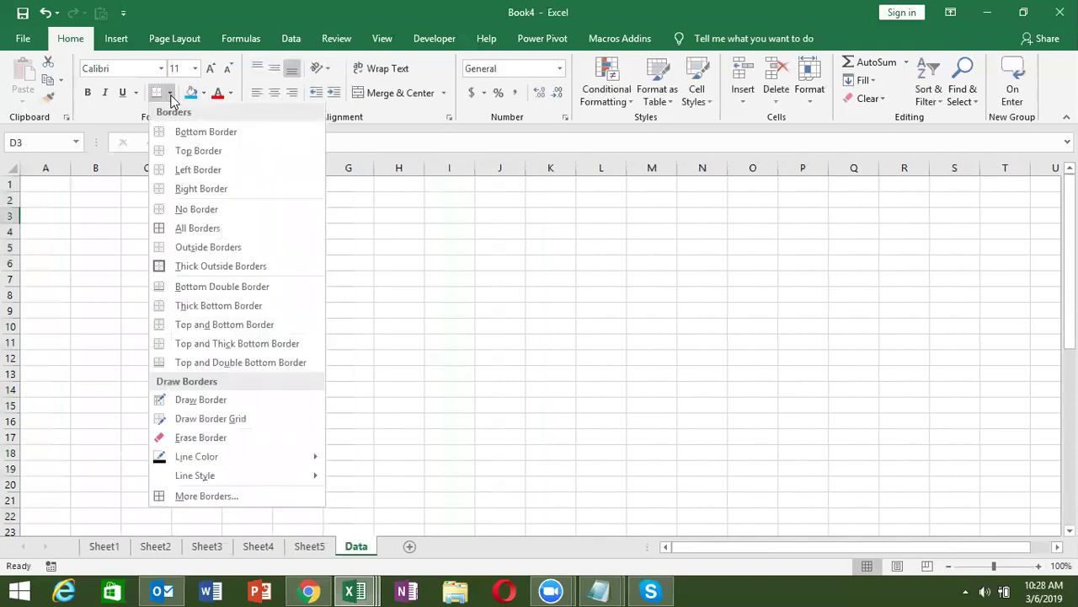
left_click(168, 228)
left_click(234, 235)
left_click(188, 308)
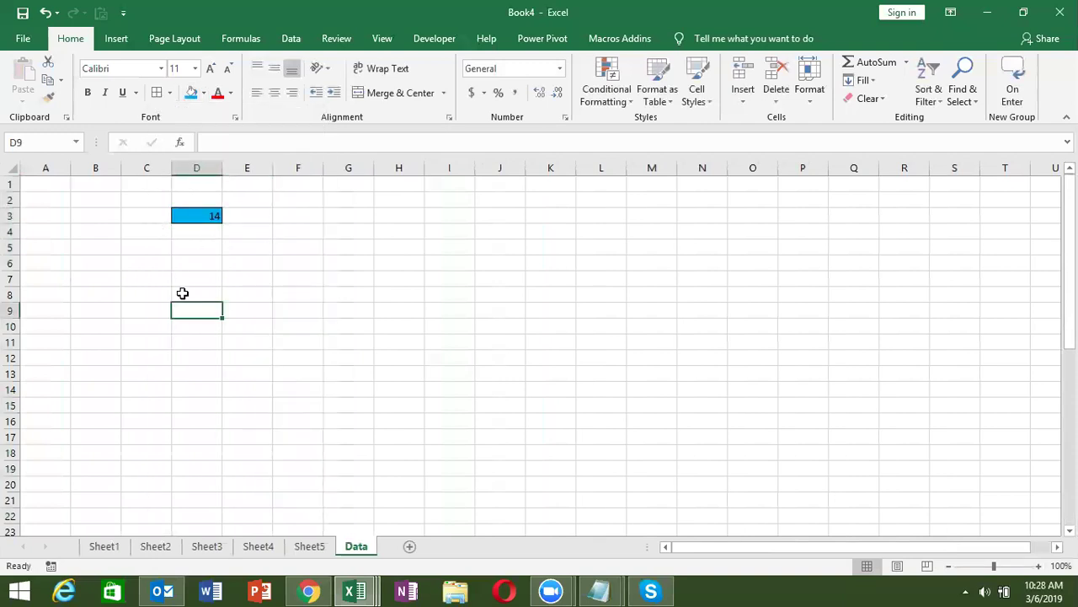
left_click(197, 216)
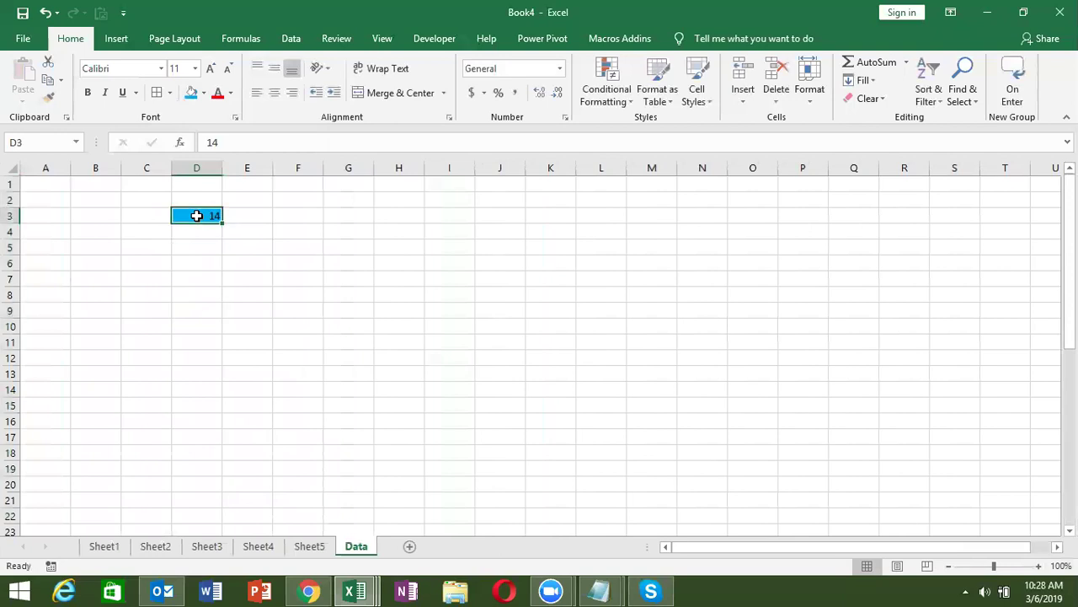
key("ctrl+c")
left_click(188, 292)
Step: Paste only D3's formats (blue fill, borders) into D8 via Paste Special > Formats
right_click(196, 295)
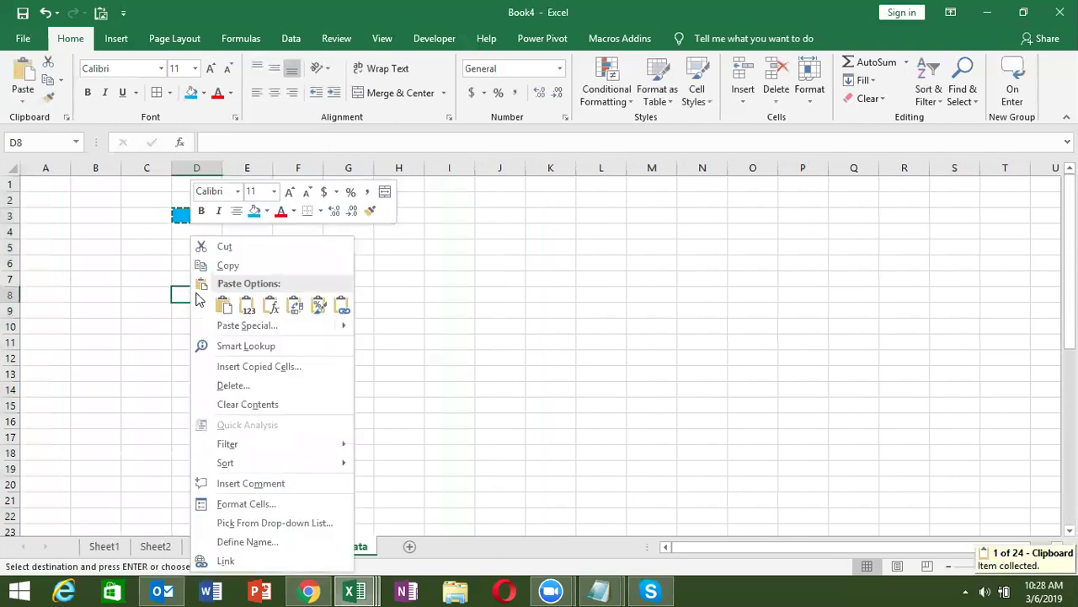
left_click(224, 325)
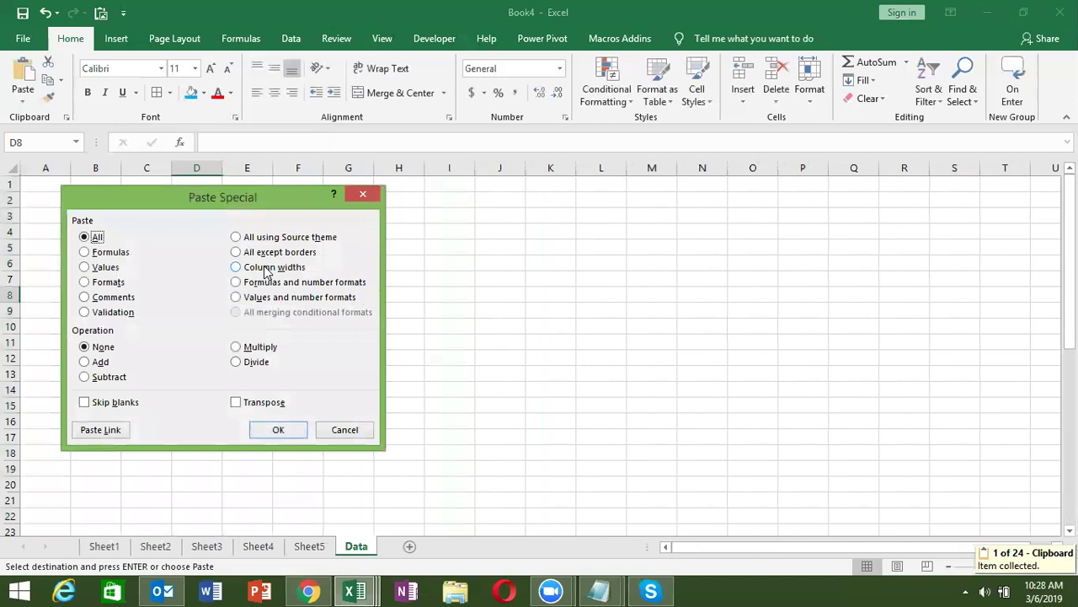
left_click(108, 282)
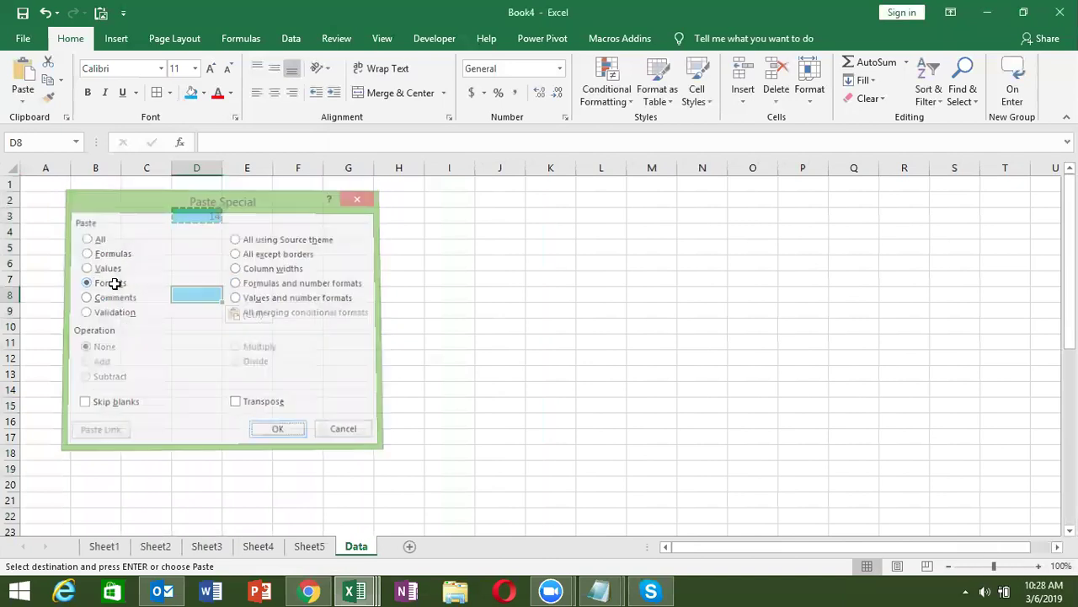
key("Return")
left_click(333, 295)
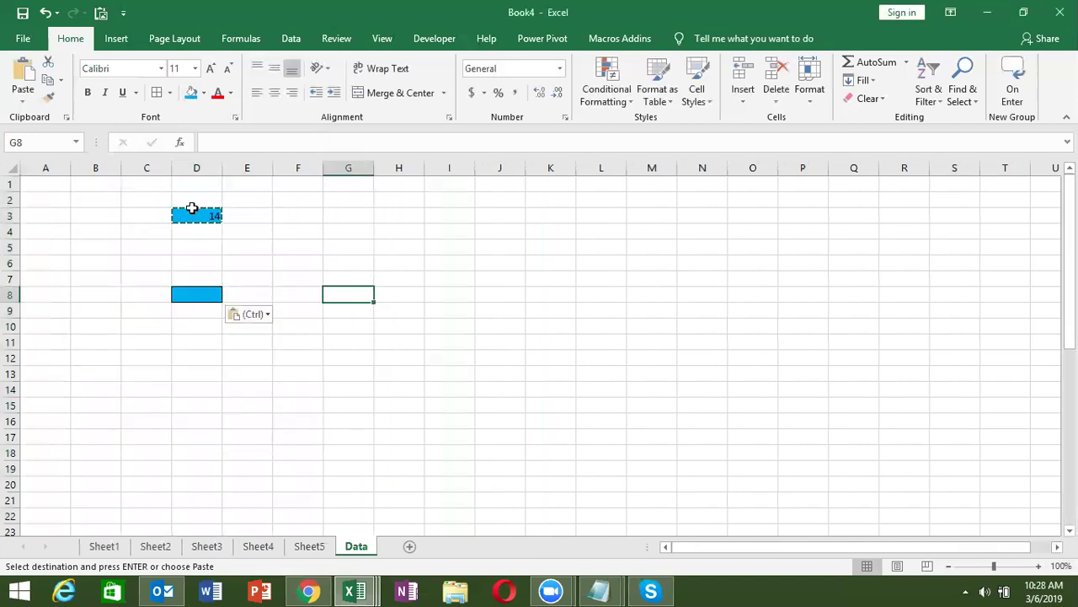
key("Escape")
Step: Copy D3's blue bordered format onto G8 and then I8, one cell at a time
double_click(210, 214)
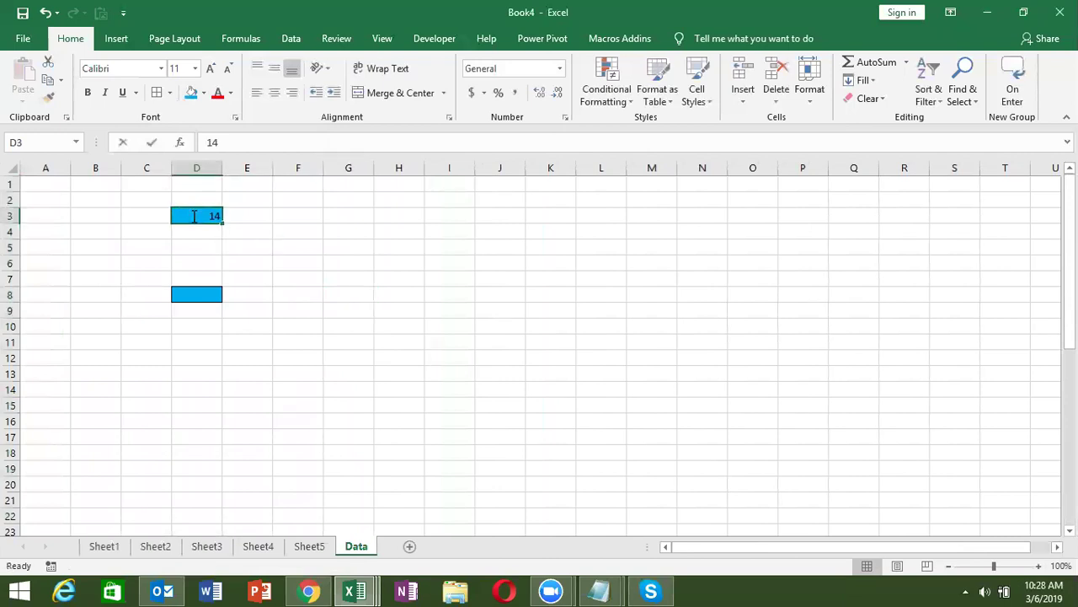
key("Escape")
left_click(54, 101)
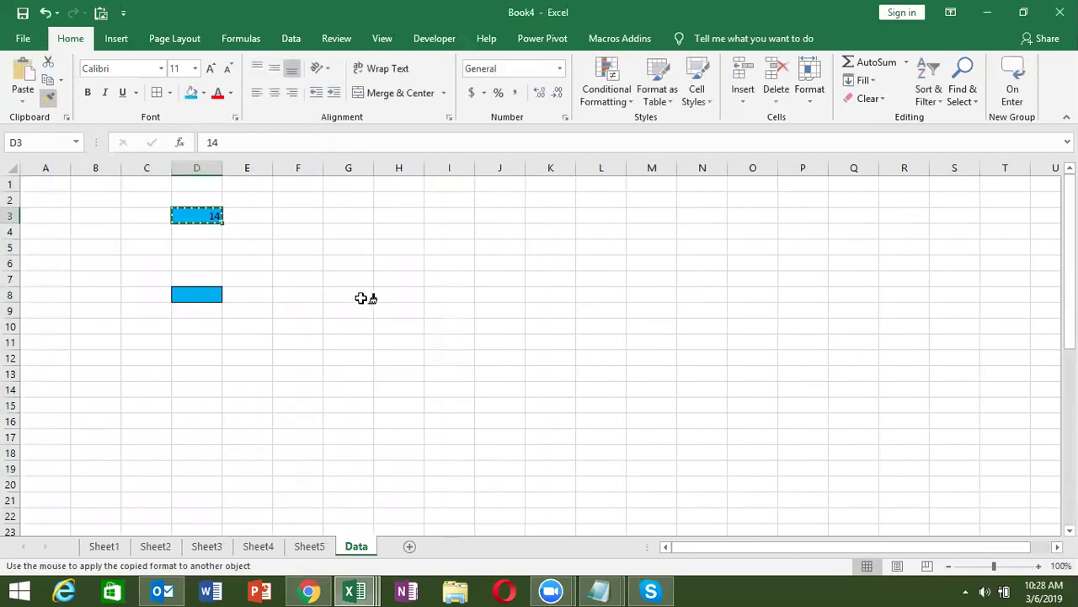
left_click(360, 298)
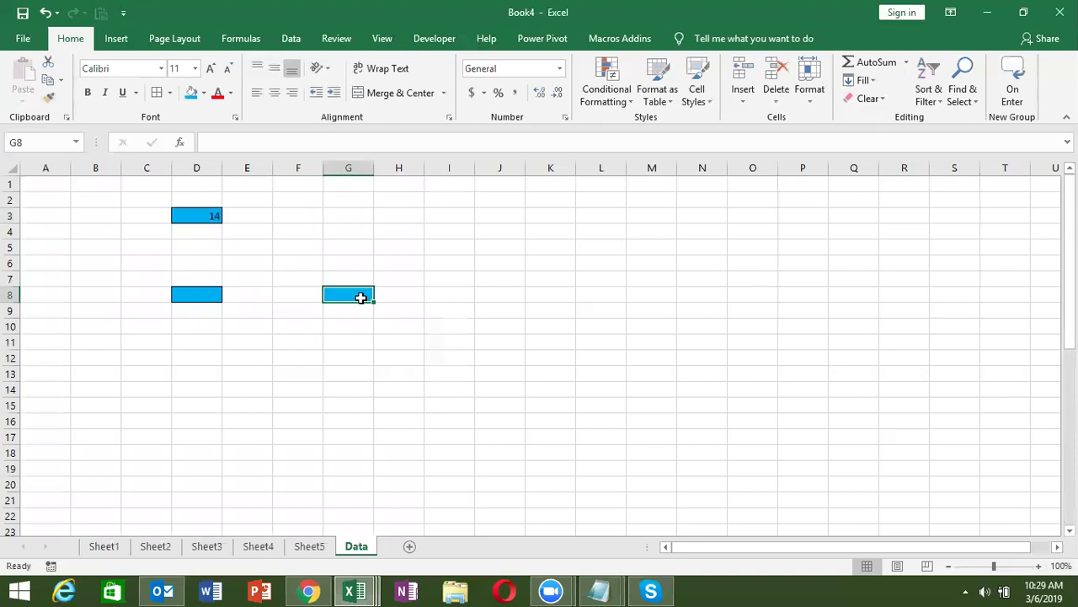
left_click(416, 306)
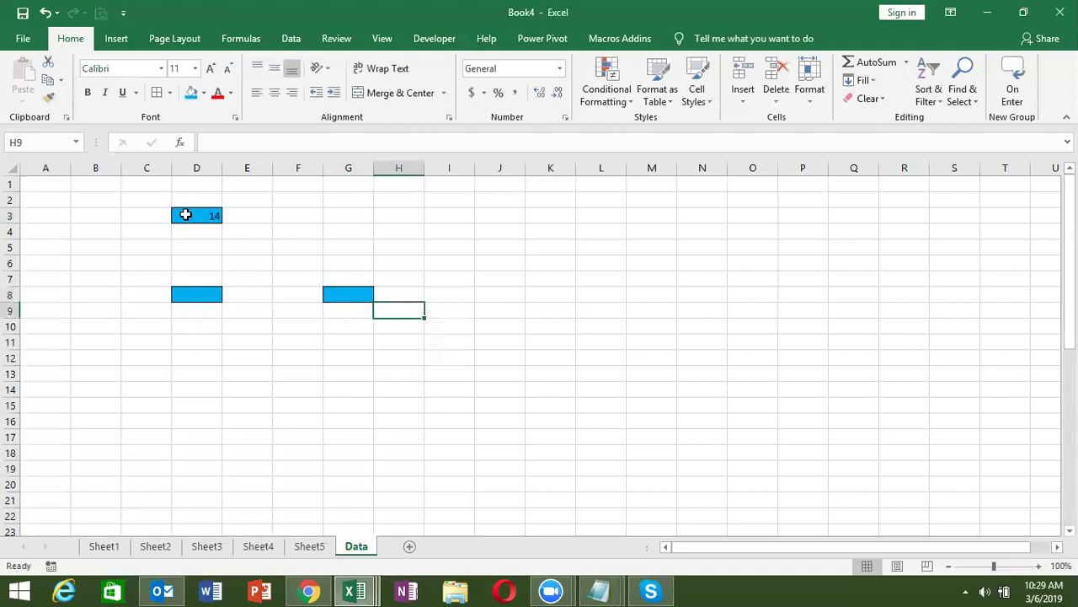
left_click(185, 215)
left_click(49, 97)
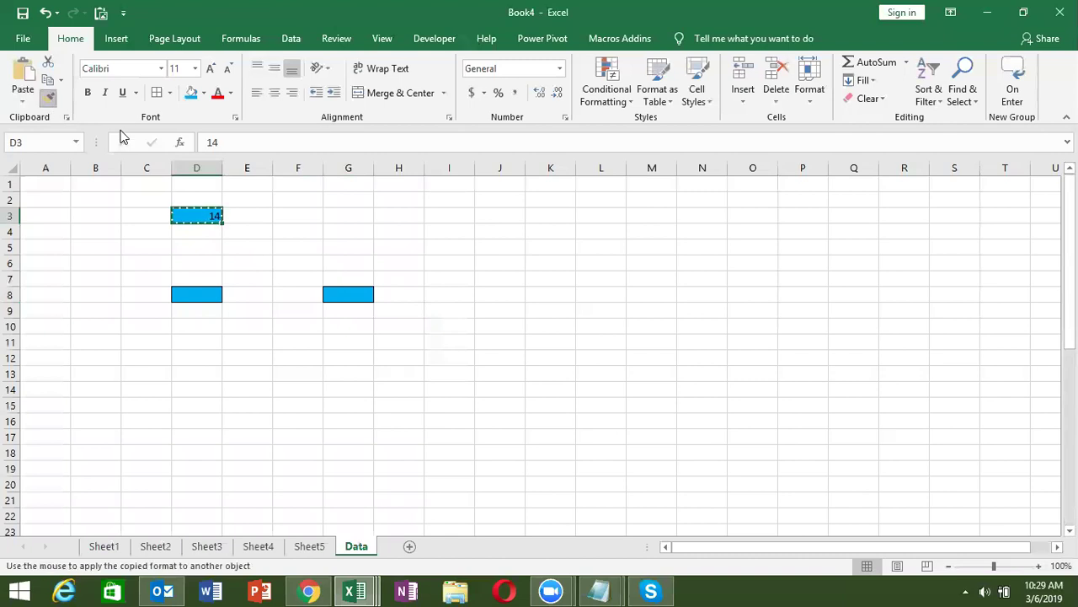
left_click(470, 296)
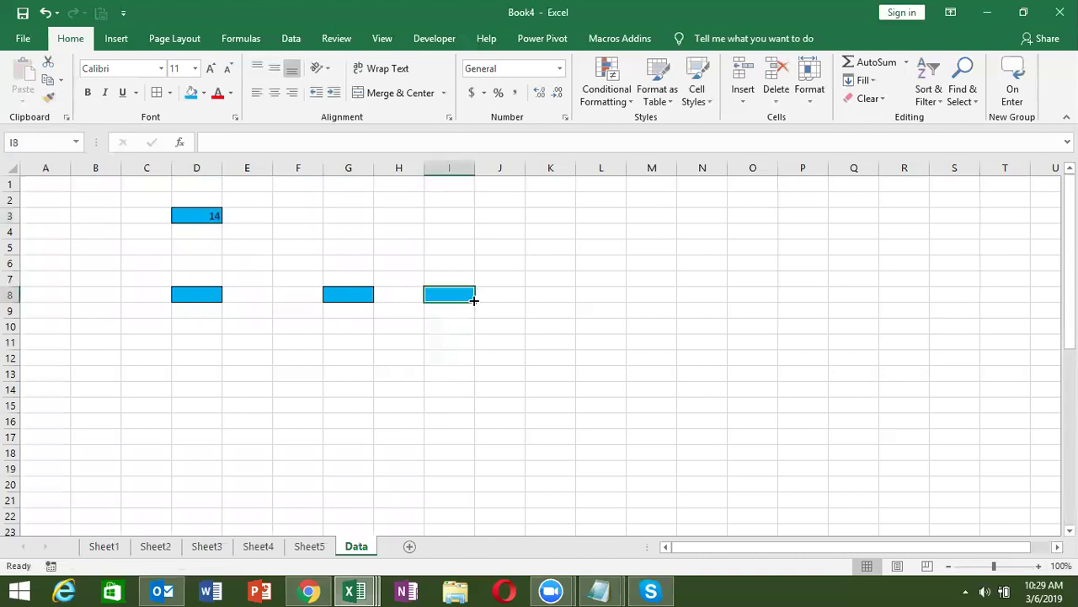
Step: Lock Format Painter on D3 and paint G11, I12, K11, K8 and J5
double_click(208, 220)
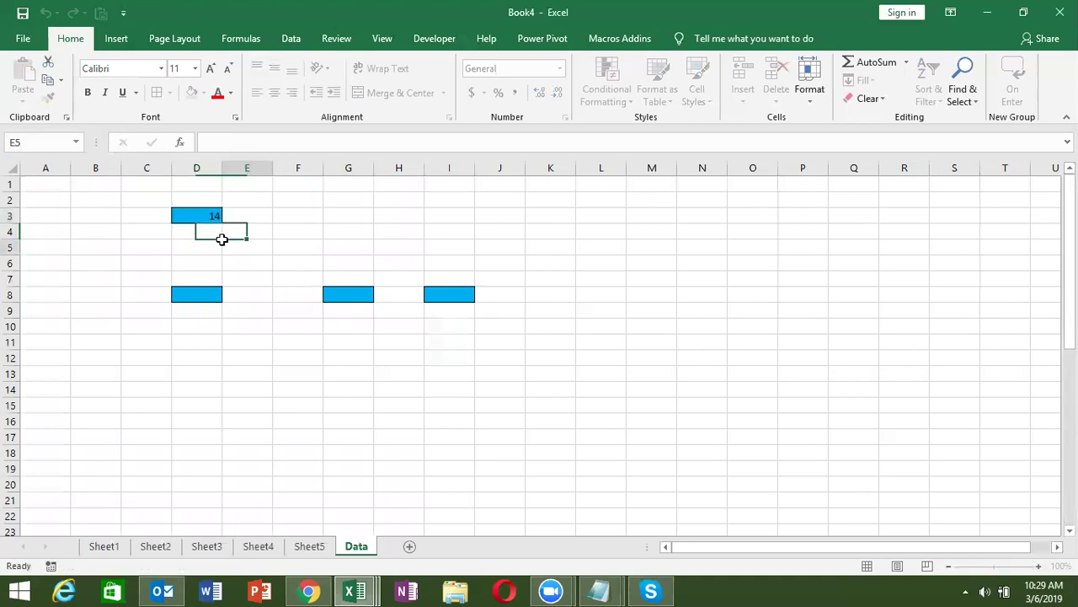
left_click(232, 246)
left_click(202, 216)
left_click(48, 98)
left_click(334, 345)
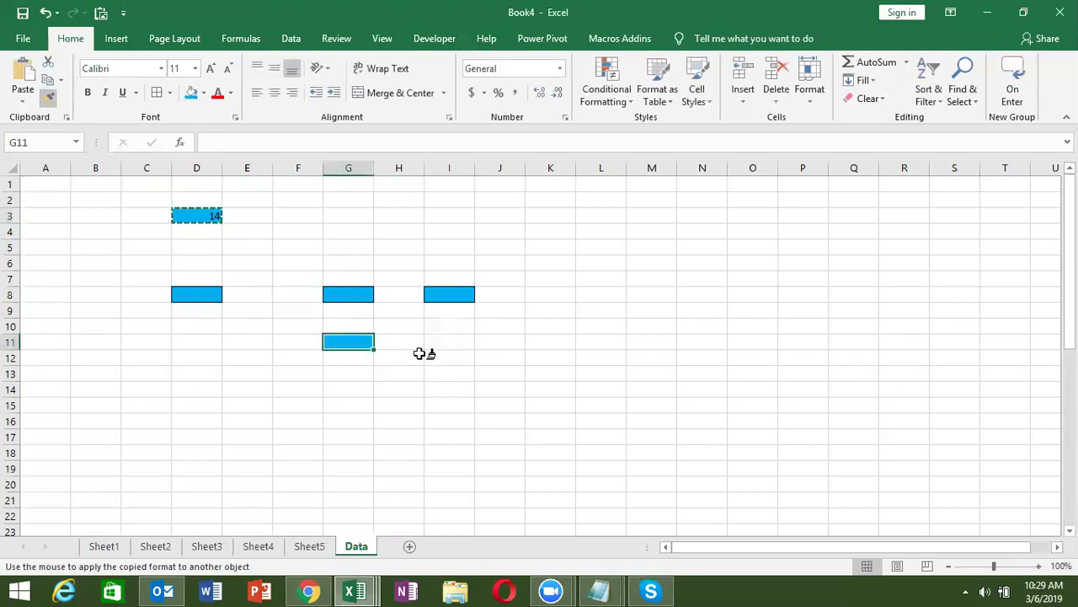
left_click(443, 355)
left_click(530, 340)
left_click(529, 295)
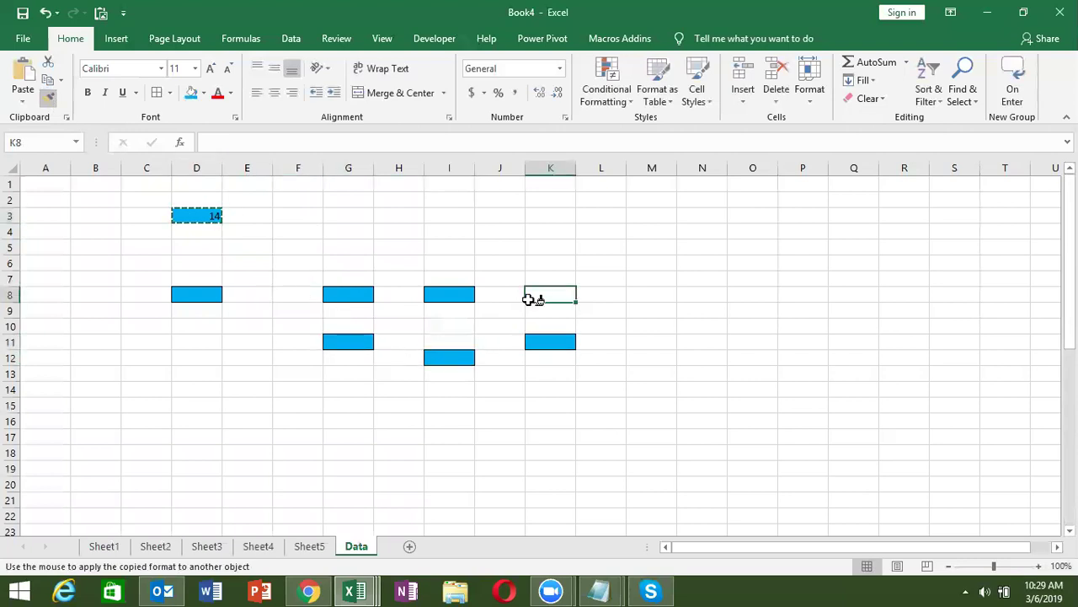
left_click(496, 246)
Step: Continue painting the blue format onto I3, H3, G3, F2, F5, E10, B9 and B3
left_click(437, 215)
left_click(379, 216)
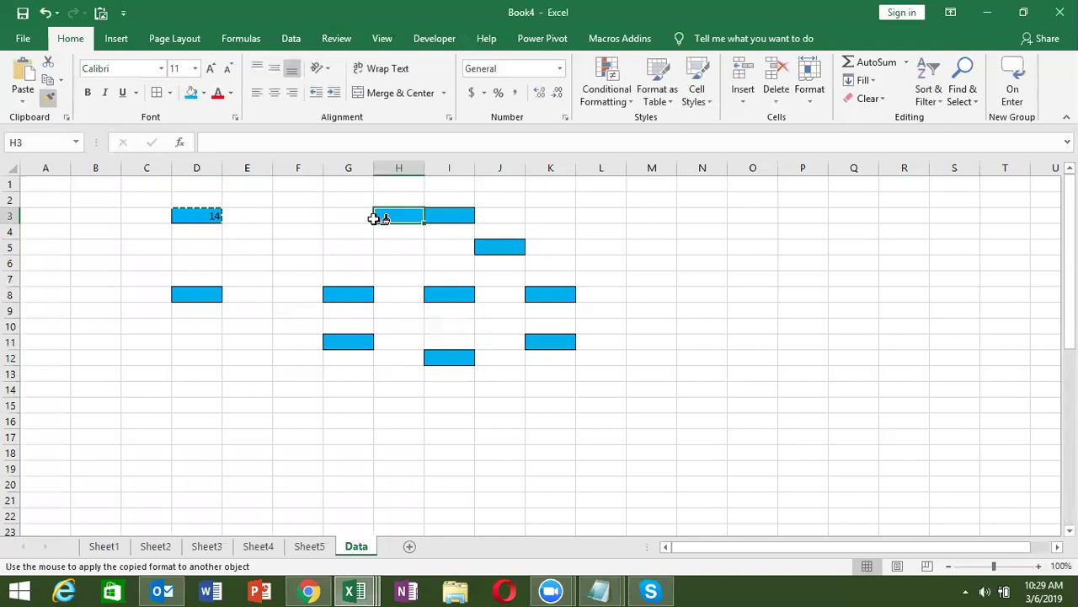
left_click(333, 215)
left_click(284, 202)
left_click(279, 246)
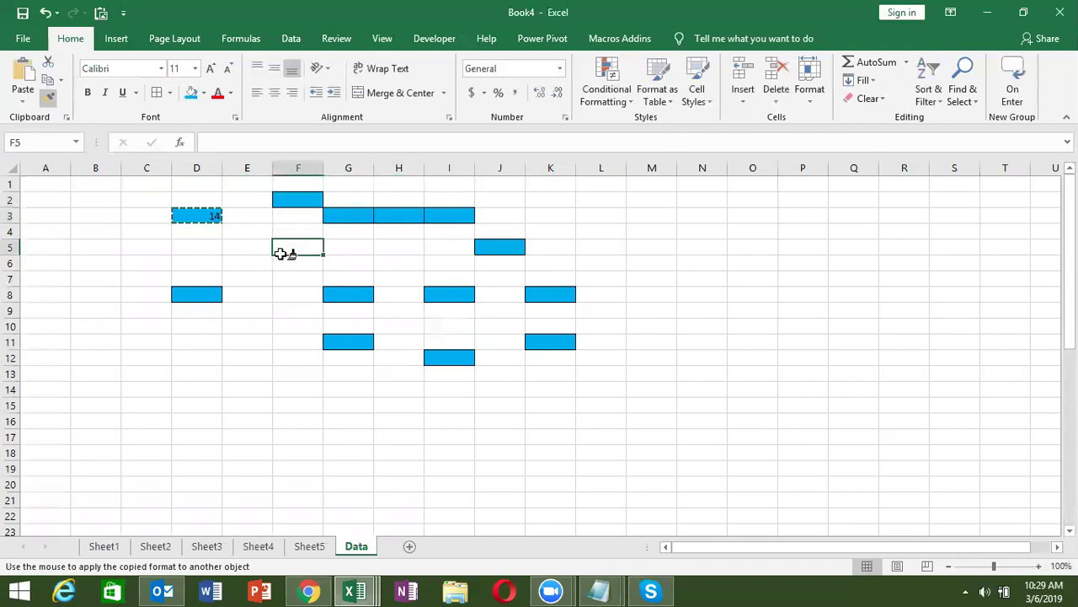
left_click(261, 322)
left_click(101, 313)
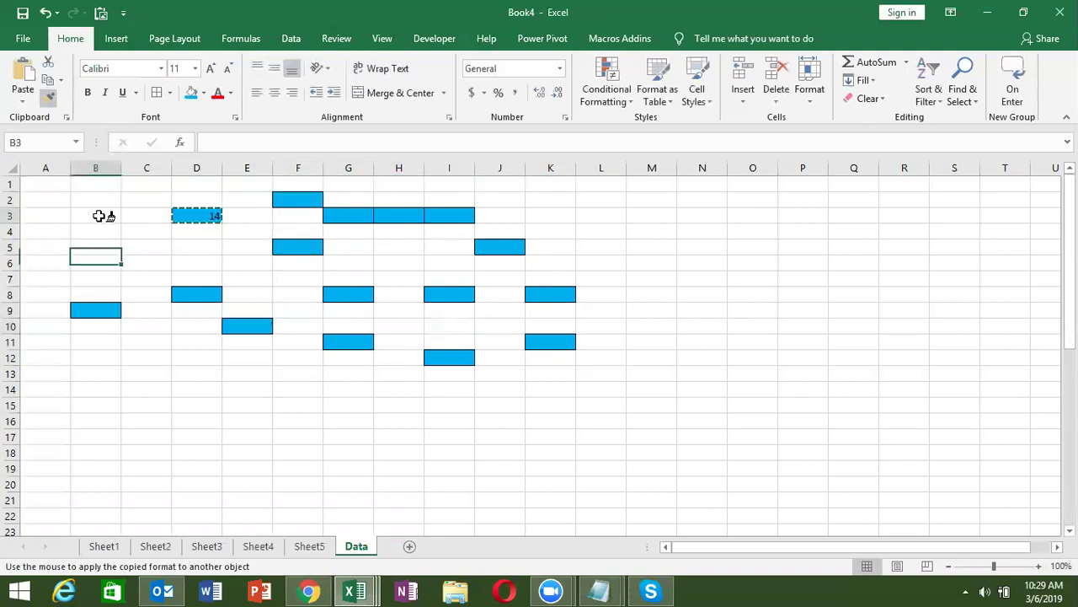
left_click(97, 216)
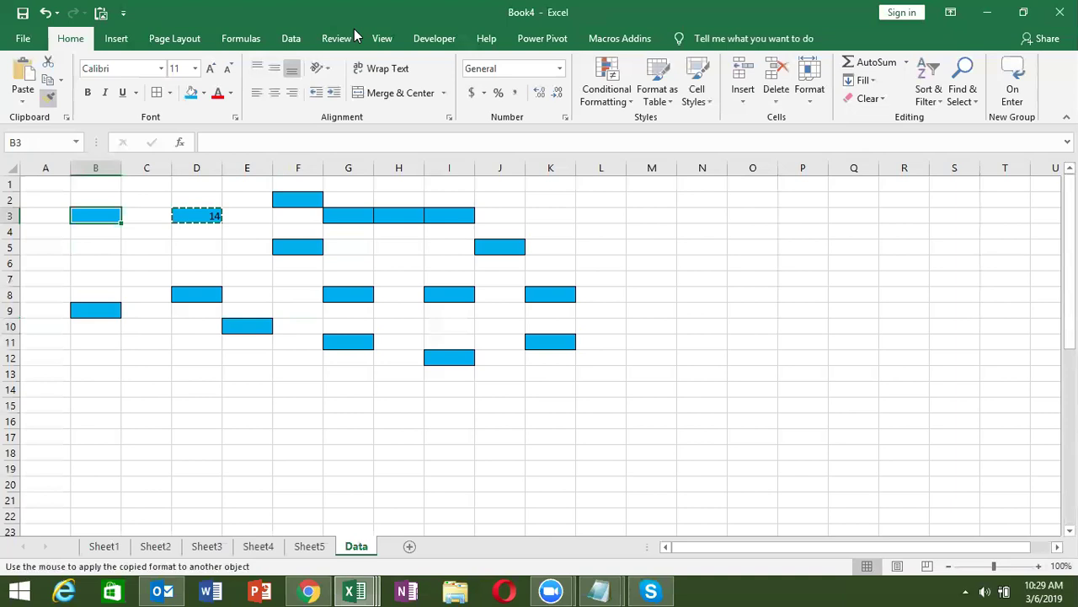